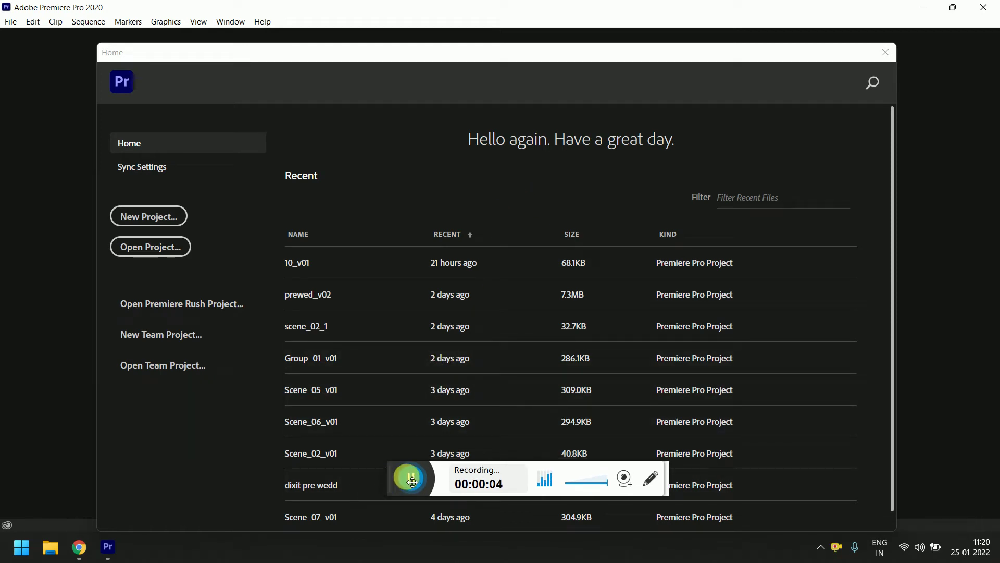
Step: Start a new project and set its save location to the Desktop
{"action": "left_click_drag", "start_coordinate": [367, 479], "coordinate": [994, 484]}
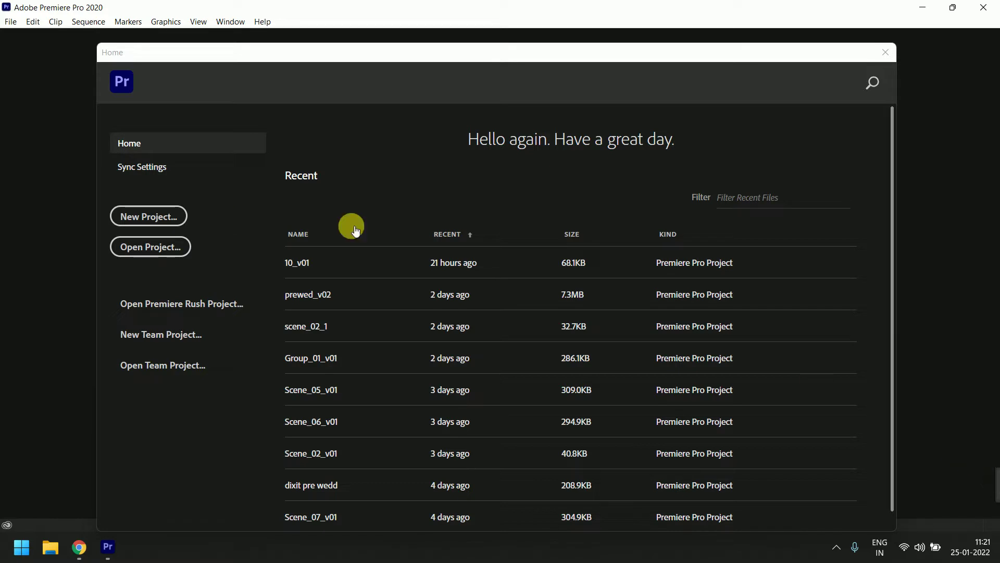
{"action": "left_click", "coordinate": [170, 217]}
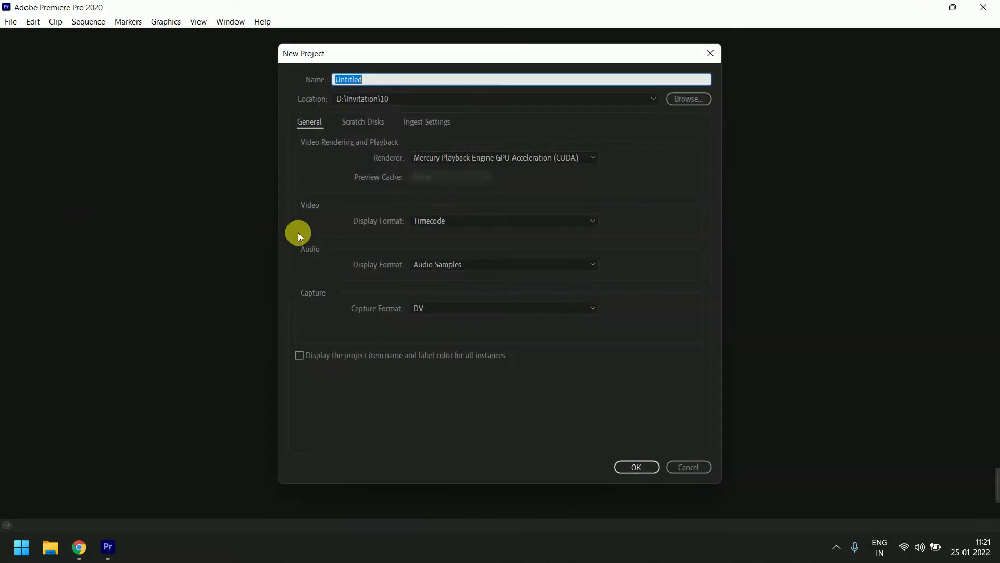
{"action": "left_click", "coordinate": [699, 99]}
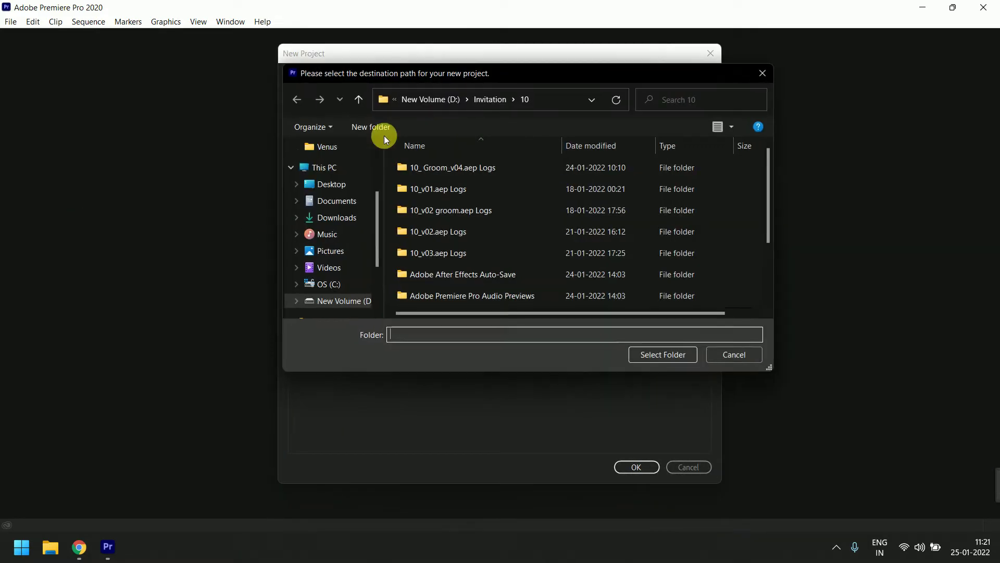
{"action": "left_click", "coordinate": [330, 184]}
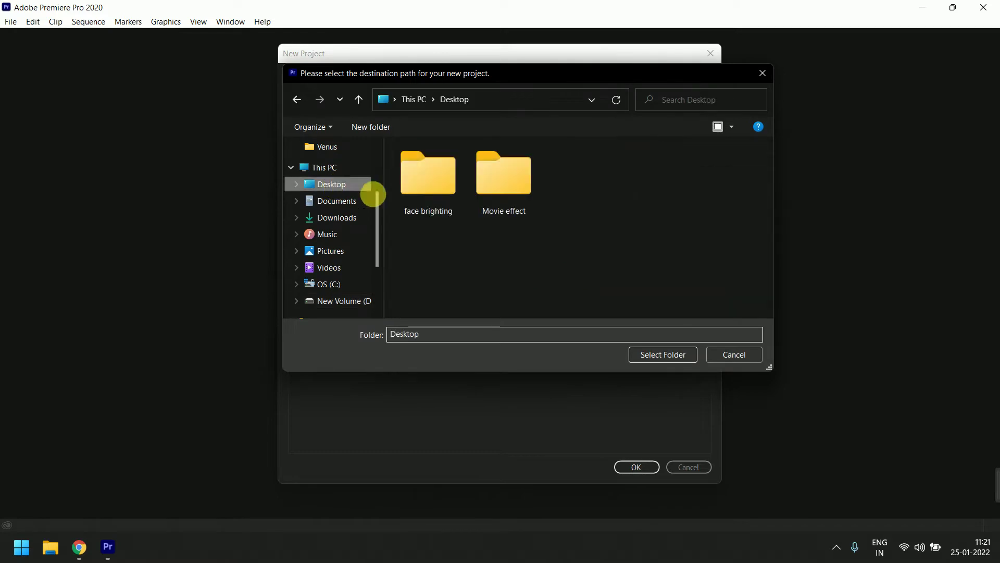
{"action": "left_click", "coordinate": [677, 355]}
Step: Name the project 'Class_motion pannel' and create it
{"action": "left_click", "coordinate": [420, 83]}
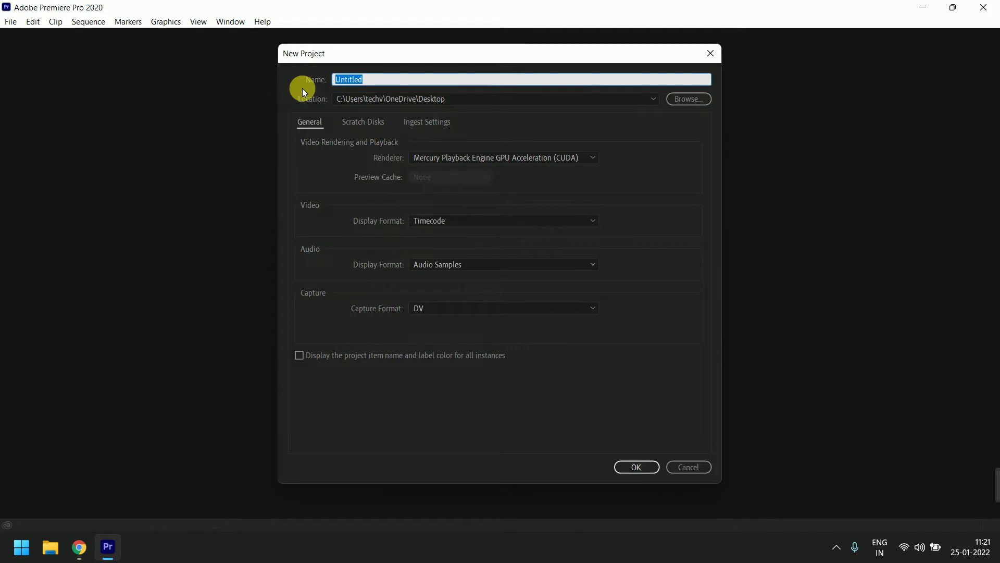
{"action": "type", "text": "Cl"}
{"action": "key", "text": "BackSpace"}
{"action": "type", "text": "s"}
{"action": "type", "text": "_"}
{"action": "type", "text": "motion "}
{"action": "type", "text": " sp"}
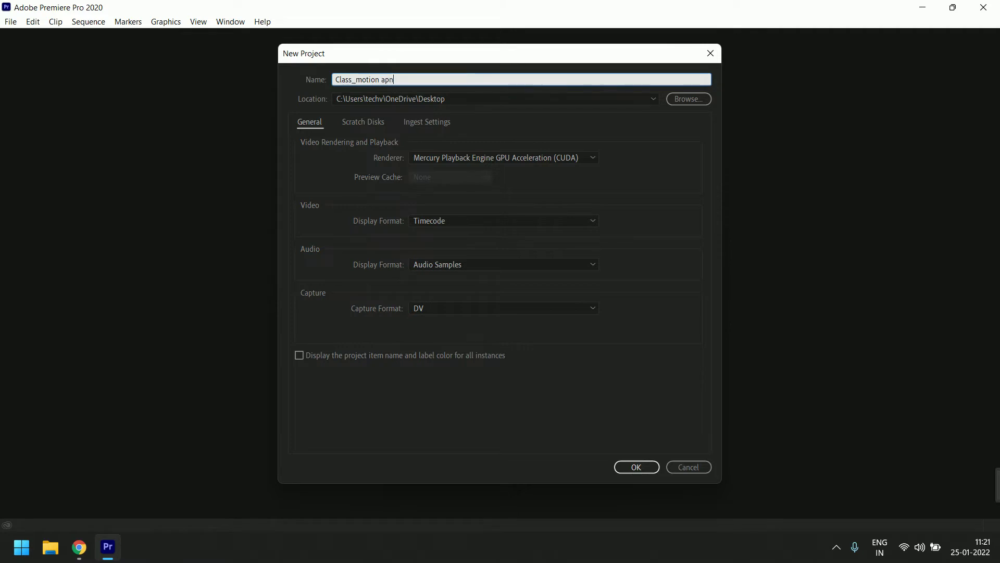
{"action": "key", "text": "BackSpace"}
{"action": "key", "text": "BackSpace"}
{"action": "type", "text": "pan"}
{"action": "type", "text": "nel"}
{"action": "key", "text": "Return"}
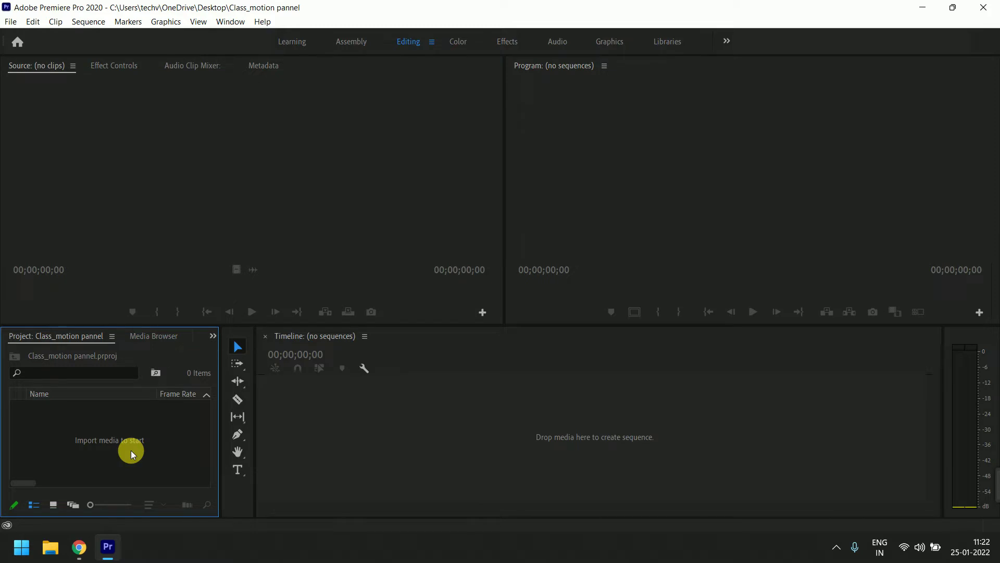
Step: Create a new sequence, Sequence 01, with its default settings
{"action": "left_click", "coordinate": [125, 444]}
{"action": "right_click", "coordinate": [121, 440]}
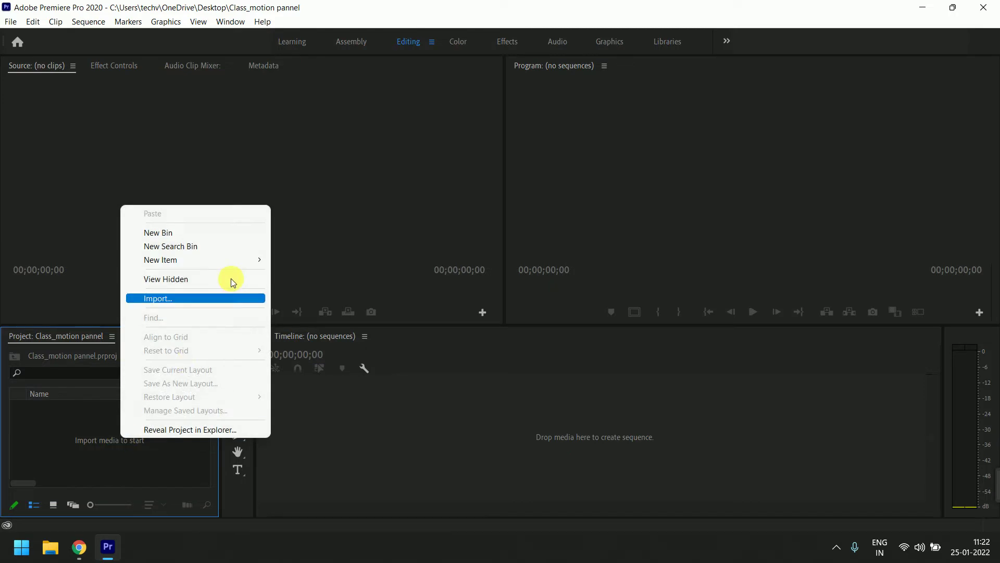
{"action": "mouse_move", "coordinate": [230, 279]}
{"action": "left_click", "coordinate": [337, 260]}
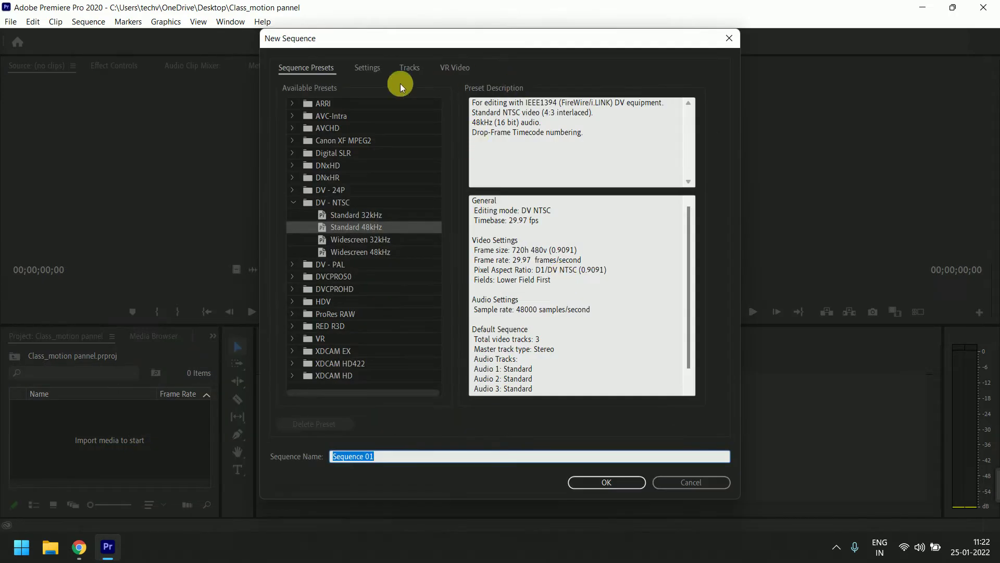
{"action": "left_click", "coordinate": [368, 67]}
{"action": "key", "text": "Return"}
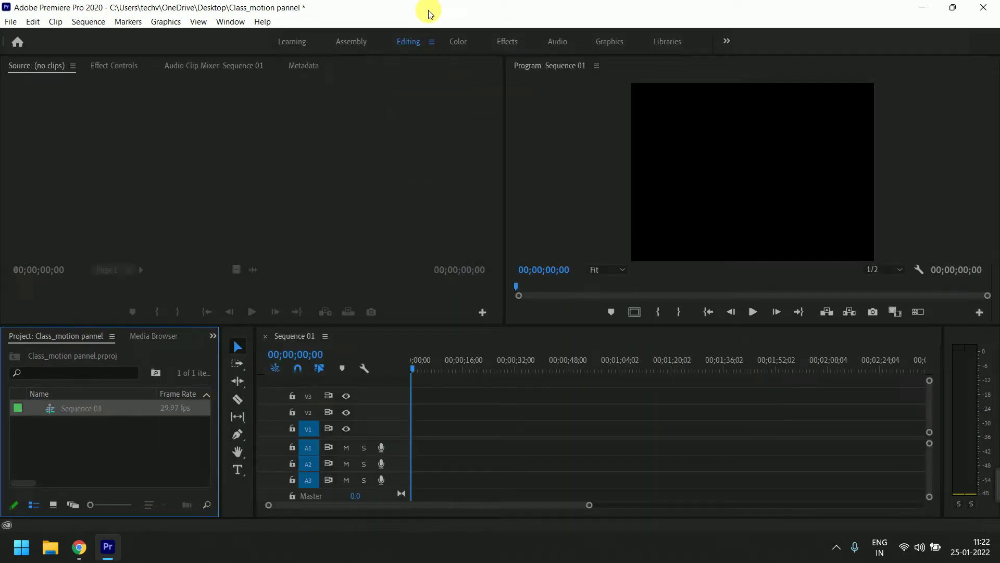
Step: Import TV.png, place it on the timeline and scale it to frame size
{"action": "double_click", "coordinate": [162, 461]}
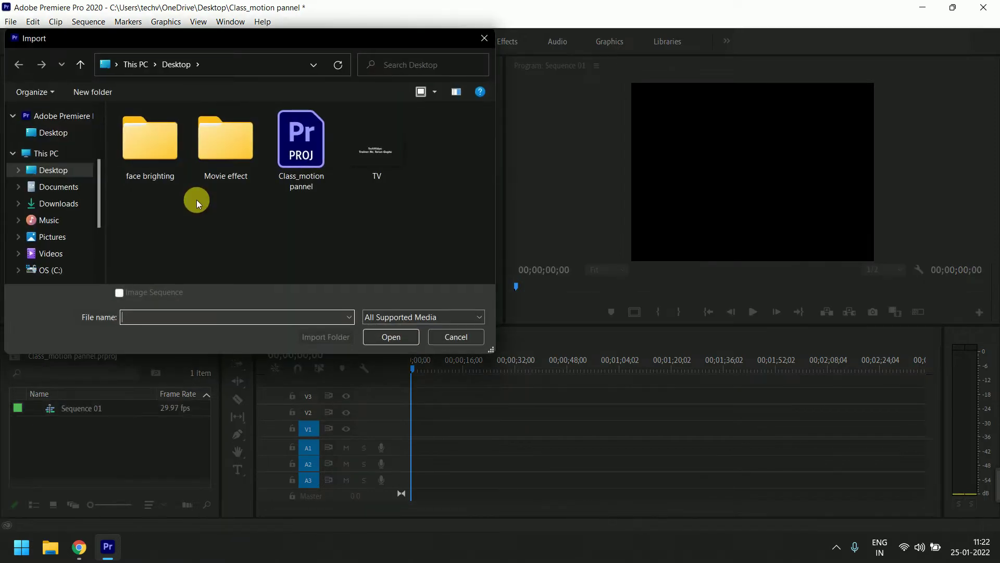
{"action": "double_click", "coordinate": [378, 151]}
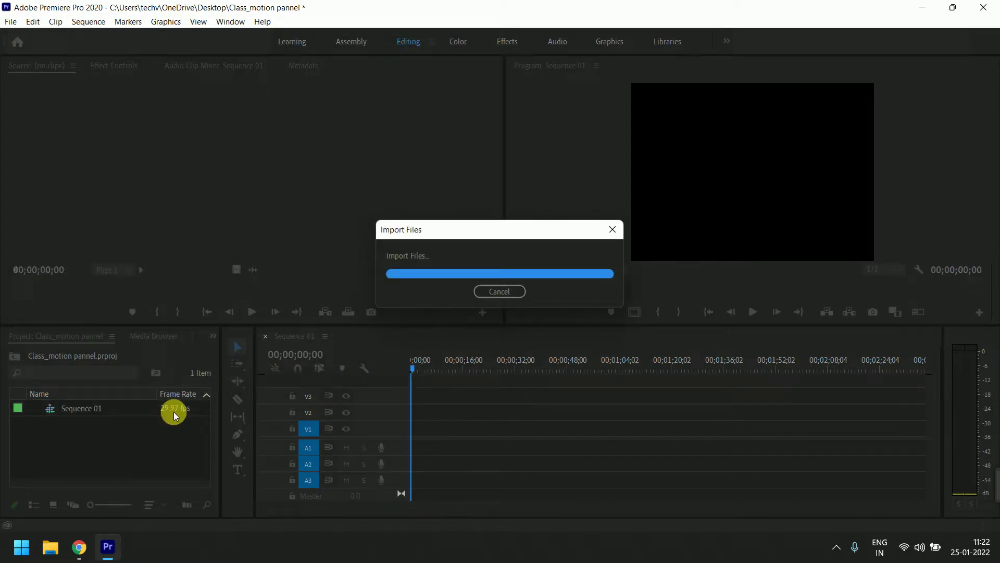
{"action": "mouse_move", "coordinate": [94, 409]}
{"action": "left_mouse_down"}
{"action": "mouse_move", "coordinate": [529, 398]}
{"action": "mouse_move", "coordinate": [418, 427]}
{"action": "left_mouse_up"}
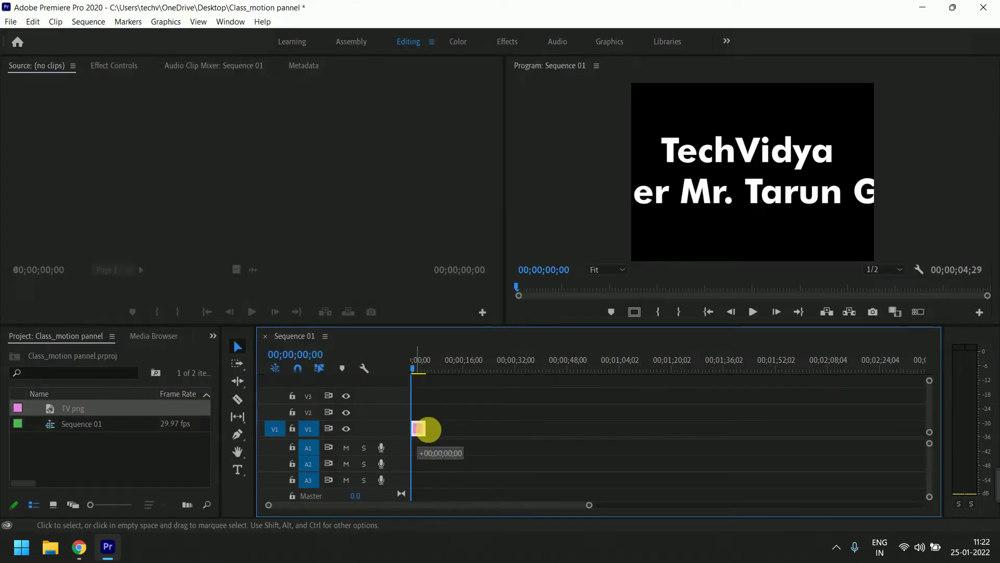
{"action": "right_click", "coordinate": [474, 436]}
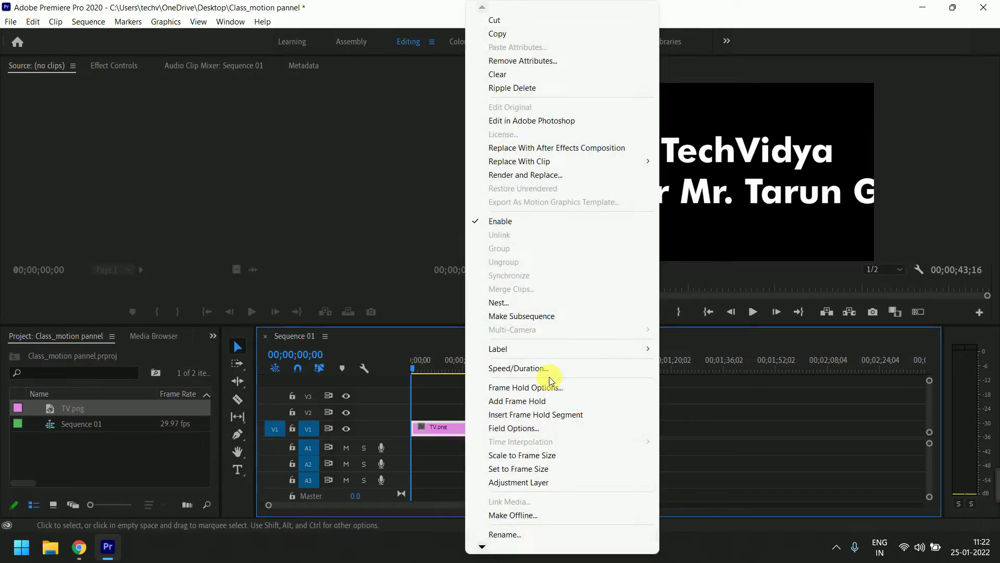
{"action": "left_click", "coordinate": [552, 455]}
{"action": "double_click", "coordinate": [106, 459]}
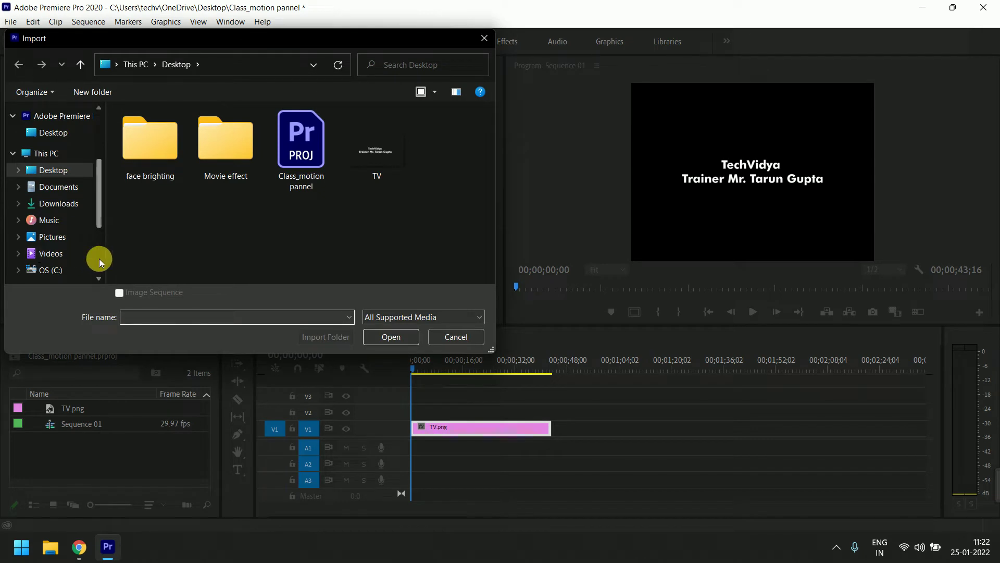
Step: Import 20220125_103103.mp4 from the D:\Recording folder
{"action": "scroll", "coordinate": [83, 235], "scroll_direction": "down", "scroll_amount": 3}
{"action": "left_click", "coordinate": [91, 162]}
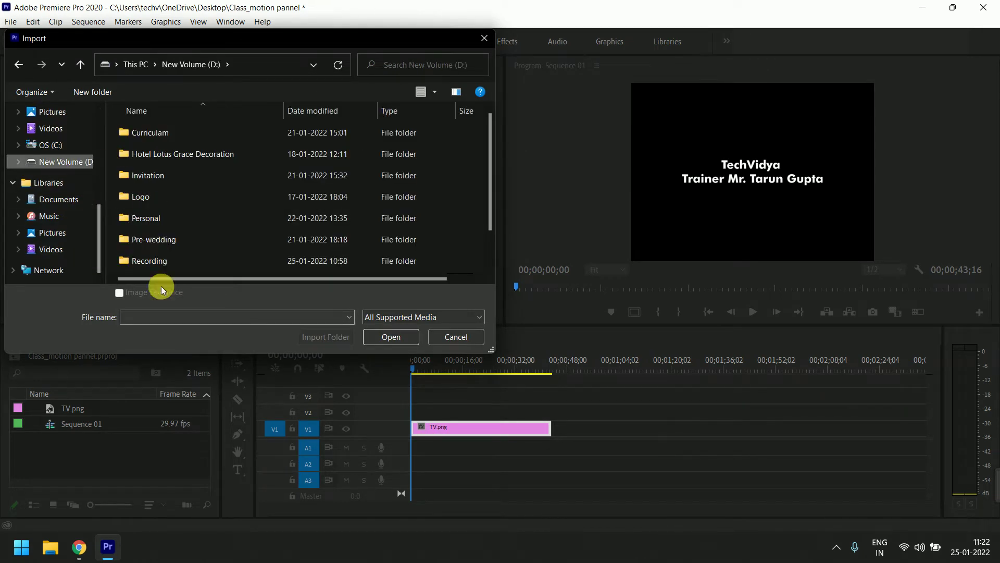
{"action": "double_click", "coordinate": [223, 249]}
{"action": "left_click", "coordinate": [150, 152]}
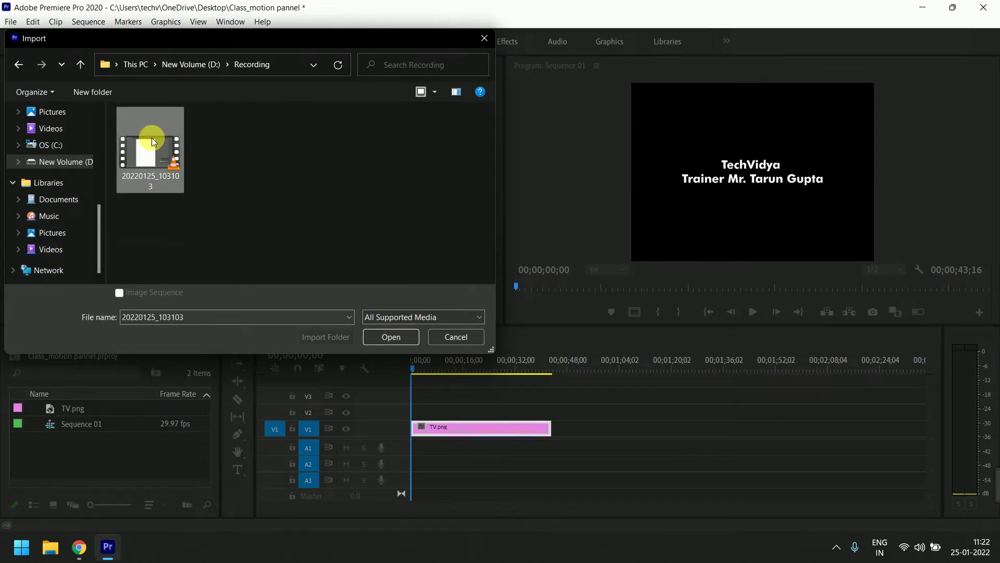
{"action": "left_click", "coordinate": [388, 336]}
Step: Place the recording on V1/A1 below TV.png and scale it to frame size
{"action": "mouse_move", "coordinate": [73, 424]}
{"action": "left_mouse_down"}
{"action": "mouse_move", "coordinate": [613, 435]}
{"action": "mouse_move", "coordinate": [397, 430]}
{"action": "left_mouse_up"}
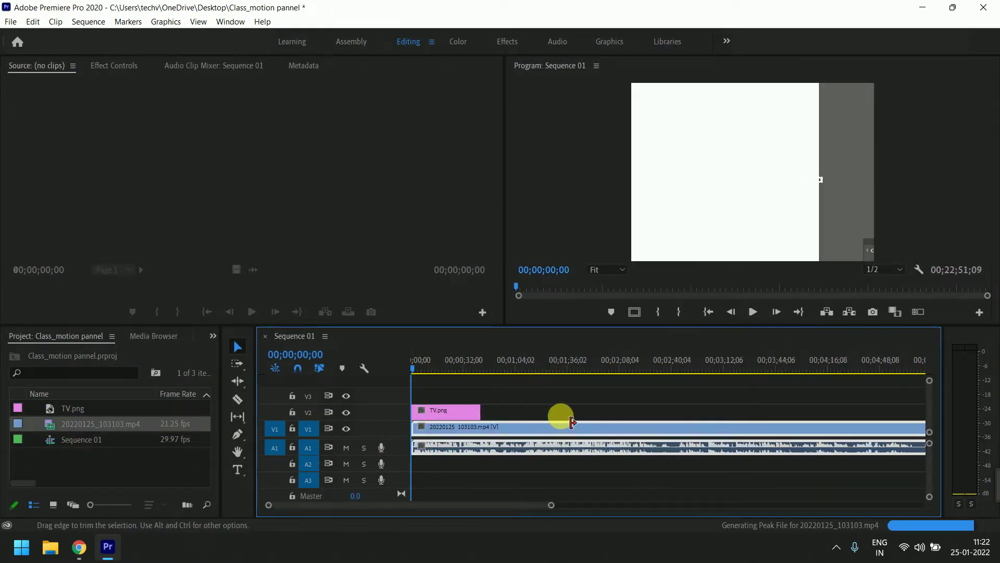
{"action": "key", "text": "backslash"}
{"action": "right_click", "coordinate": [542, 431]}
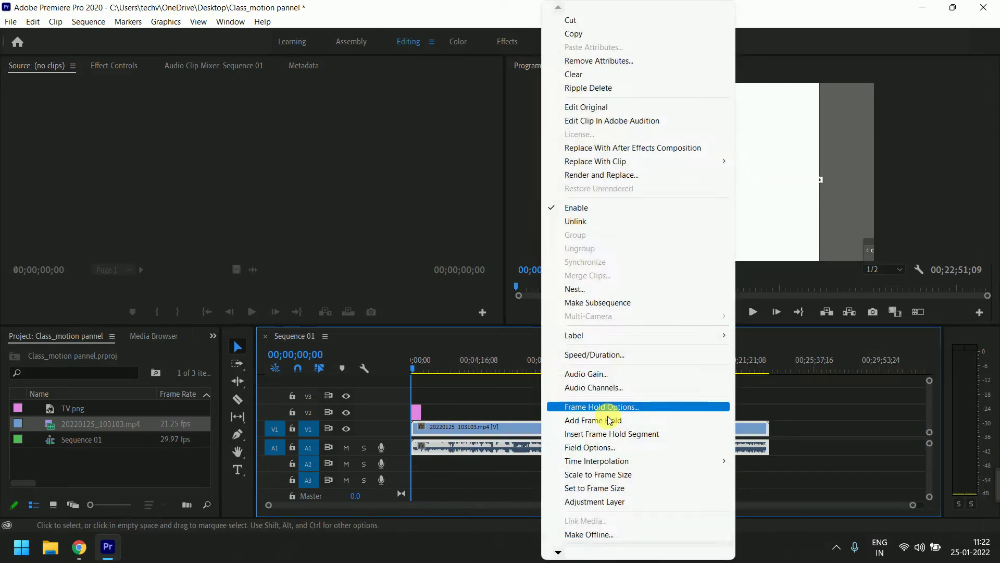
{"action": "left_click", "coordinate": [607, 471]}
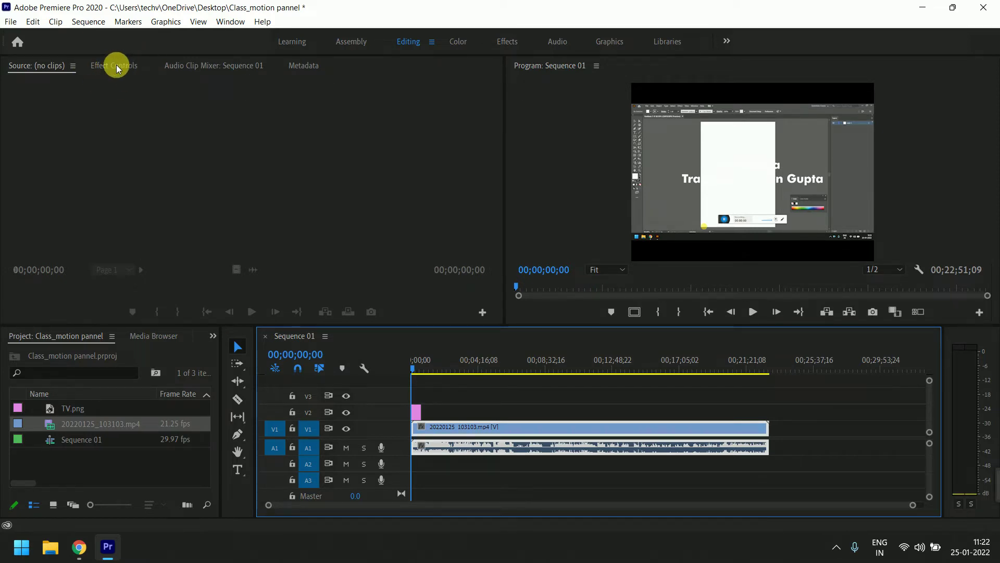
Step: Select TV.png on V2 and show its properties in Effect Controls
{"action": "left_click", "coordinate": [417, 413]}
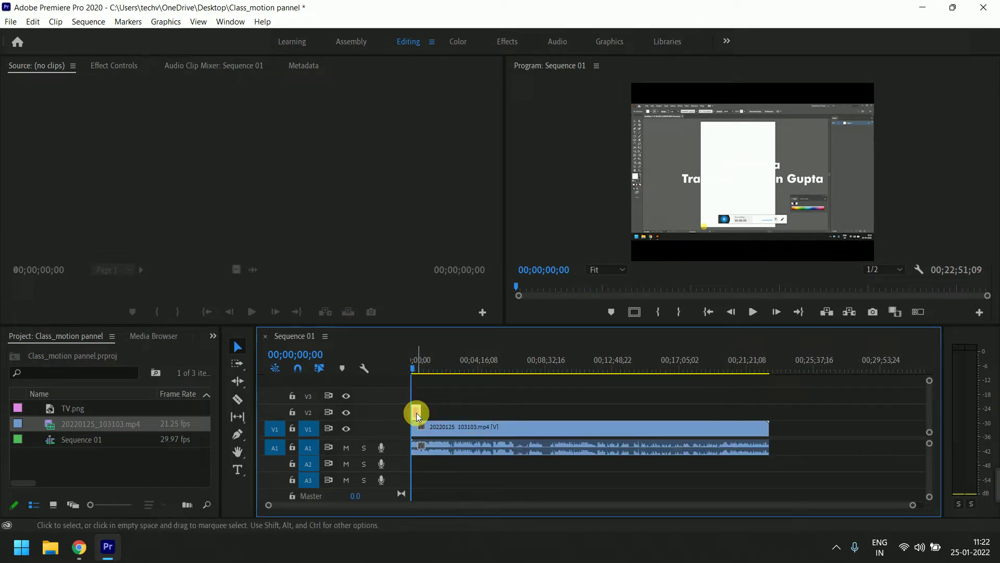
{"action": "left_click", "coordinate": [125, 66]}
{"action": "left_click", "coordinate": [502, 416]}
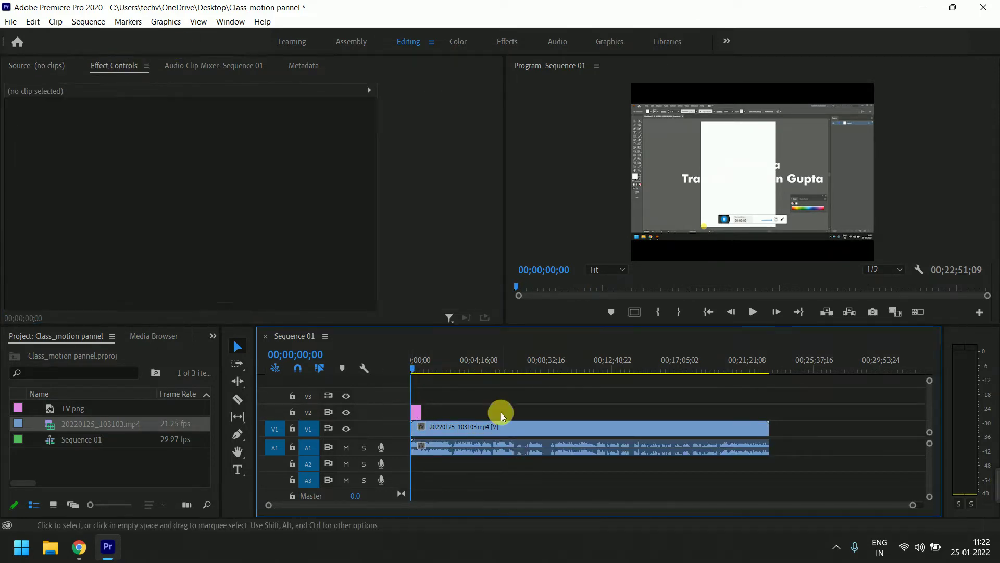
{"action": "left_click", "coordinate": [417, 413]}
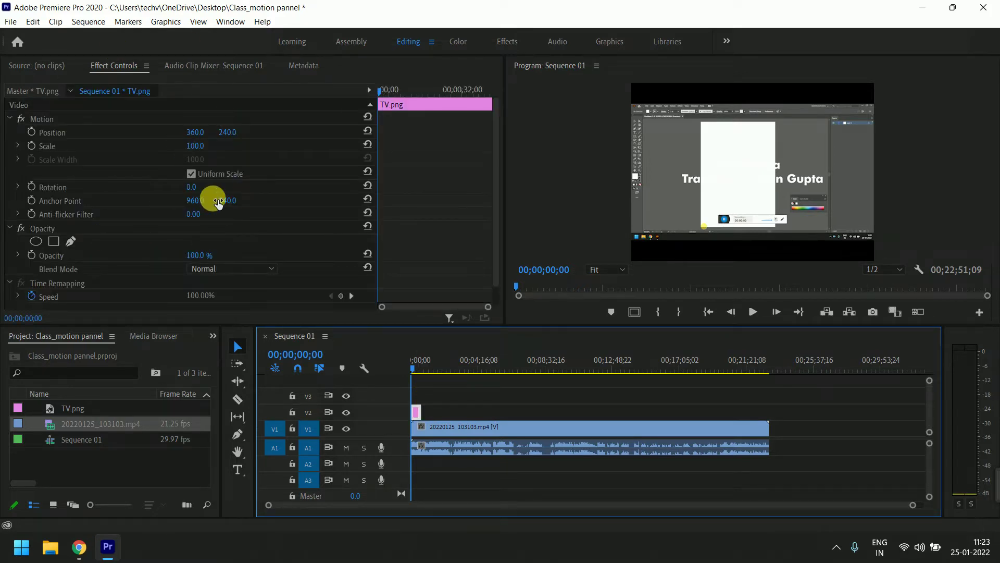
{"action": "left_click", "coordinate": [480, 425]}
{"action": "left_click", "coordinate": [417, 413]}
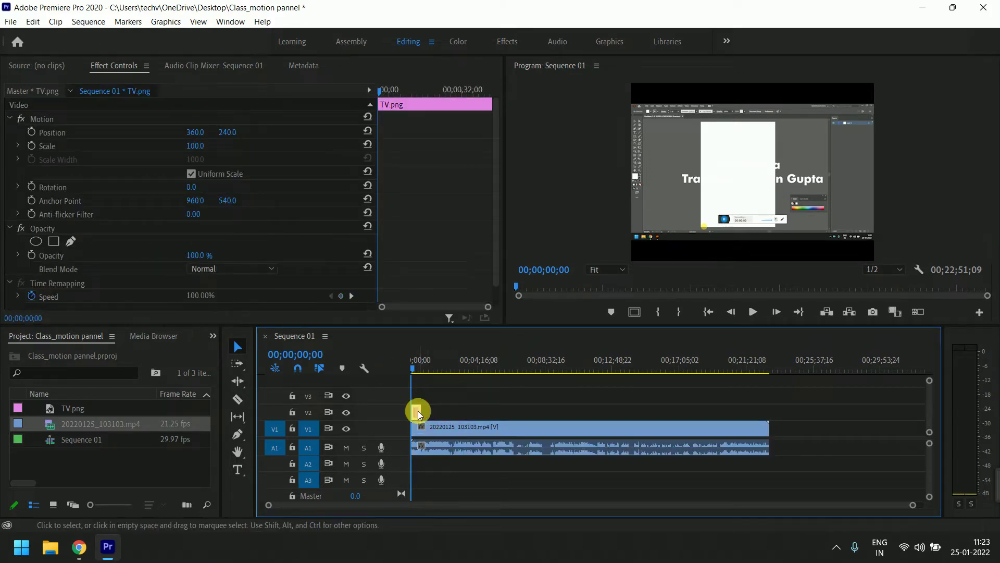
{"action": "left_click", "coordinate": [463, 435]}
Step: Reselect TV.png, move the playhead to 00;00;06;06 and select its Position property
{"action": "scroll", "coordinate": [447, 227], "scroll_direction": "down", "scroll_amount": 2}
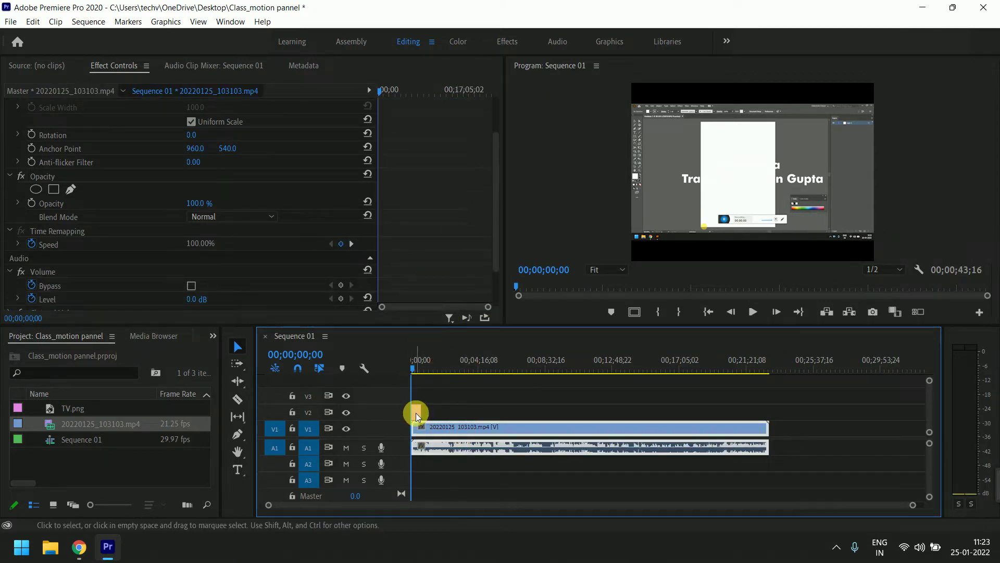
{"action": "left_click", "coordinate": [416, 412]}
{"action": "scroll", "coordinate": [433, 273], "scroll_direction": "down", "scroll_amount": 1}
{"action": "scroll", "coordinate": [432, 273], "scroll_direction": "up", "scroll_amount": 1}
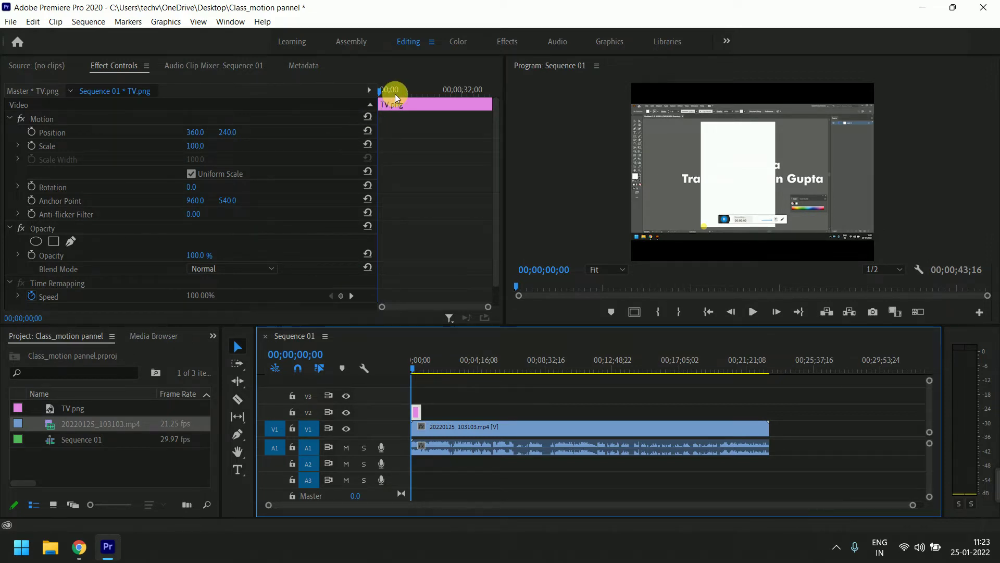
{"action": "left_click", "coordinate": [396, 95]}
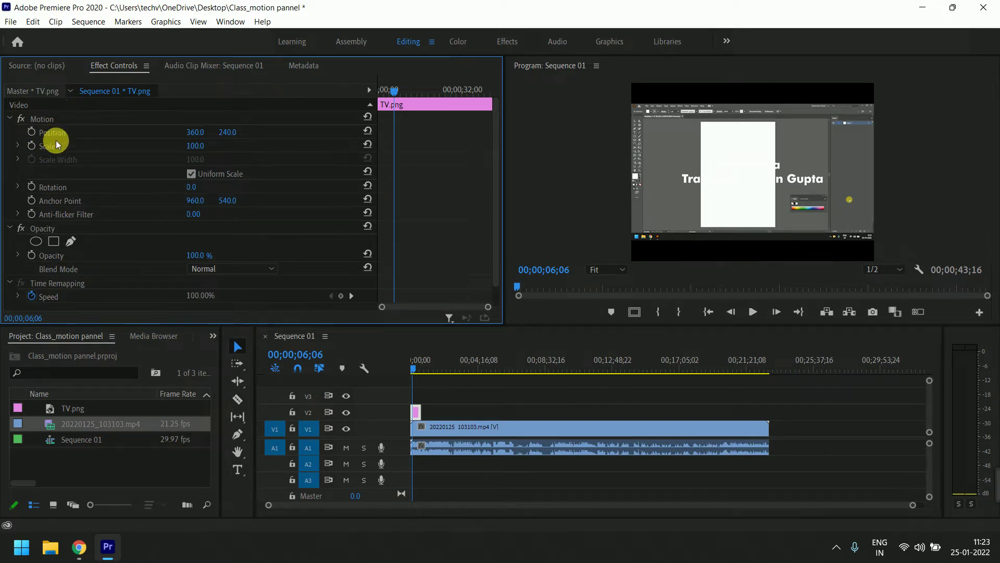
{"action": "left_click", "coordinate": [60, 134]}
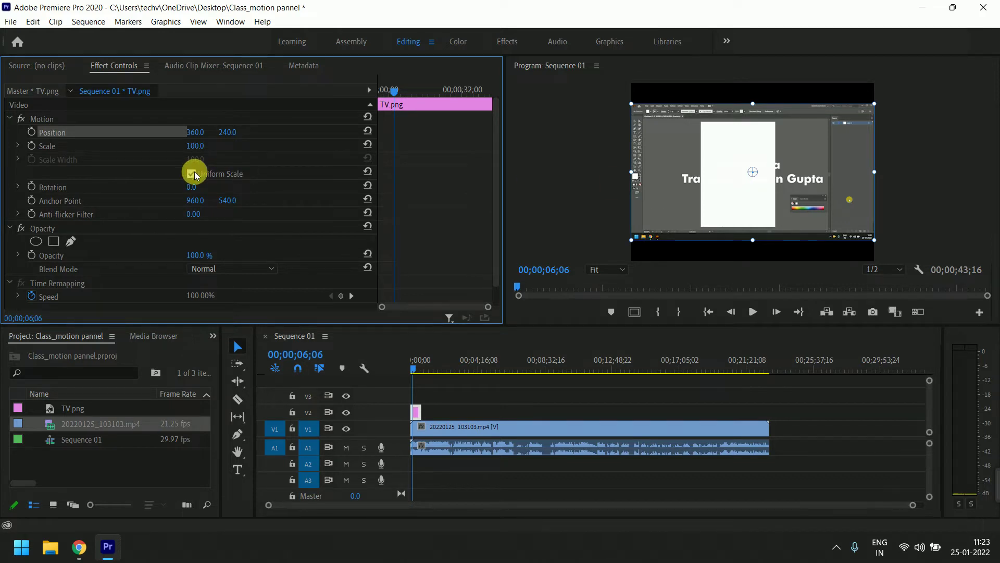
Step: Launch Paint and draw vertical and horizontal axis lines
{"action": "key", "text": "super"}
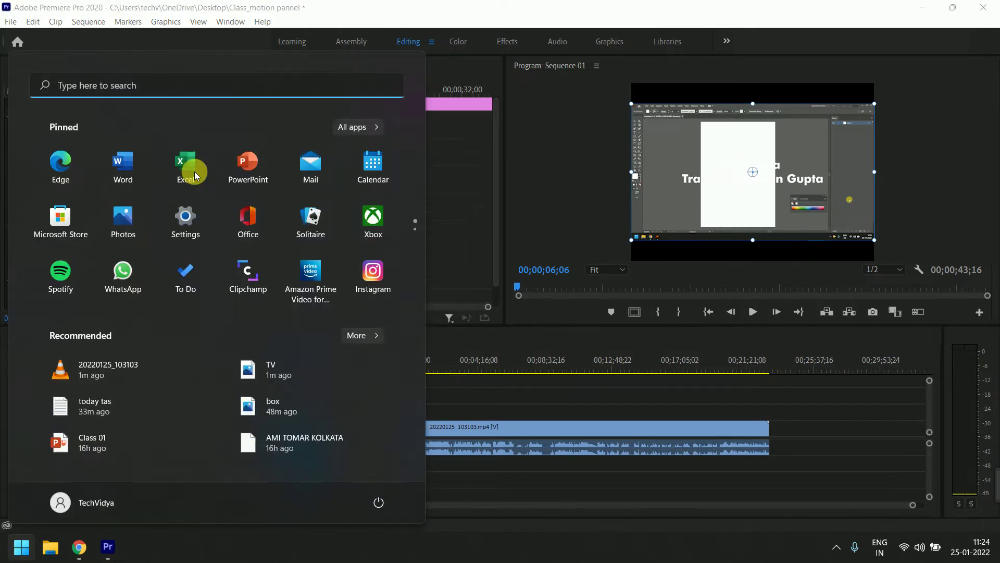
{"action": "type", "text": "paint"}
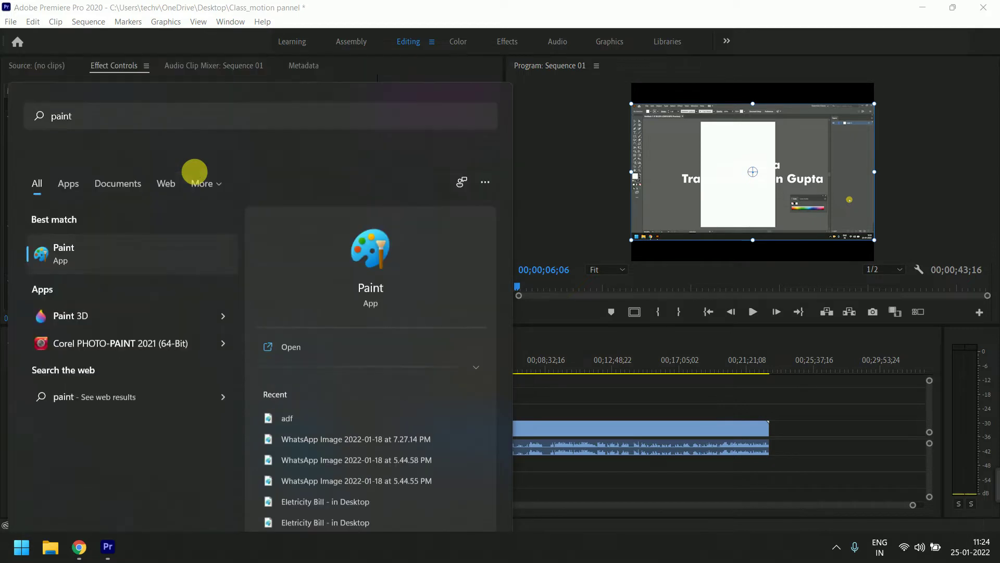
{"action": "key", "text": "Return"}
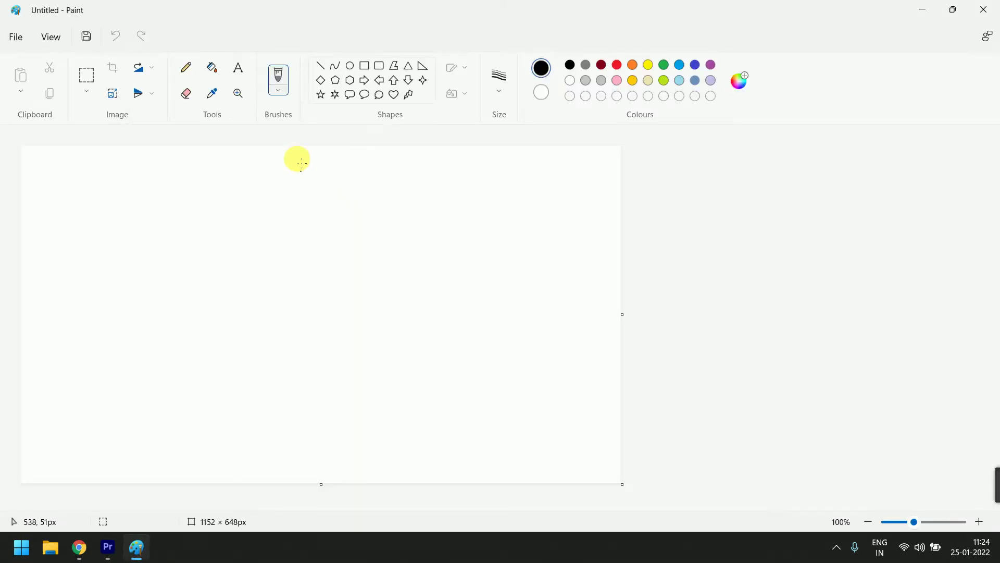
{"action": "left_click_drag", "start_coordinate": [304, 211], "coordinate": [303, 426]}
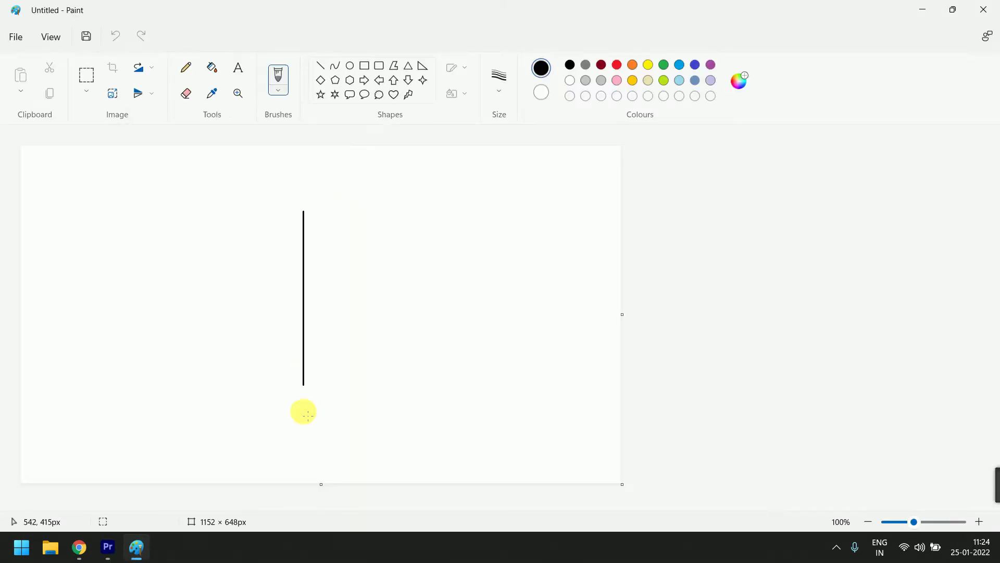
{"action": "left_click_drag", "start_coordinate": [216, 304], "coordinate": [611, 325]}
Step: Label the axes X and Y, sketch and erase a Z label, then return to Premiere Pro
{"action": "mouse_move", "coordinate": [356, 193]}
{"action": "left_mouse_down"}
{"action": "mouse_move", "coordinate": [313, 228]}
{"action": "mouse_move", "coordinate": [335, 213]}
{"action": "left_mouse_up"}
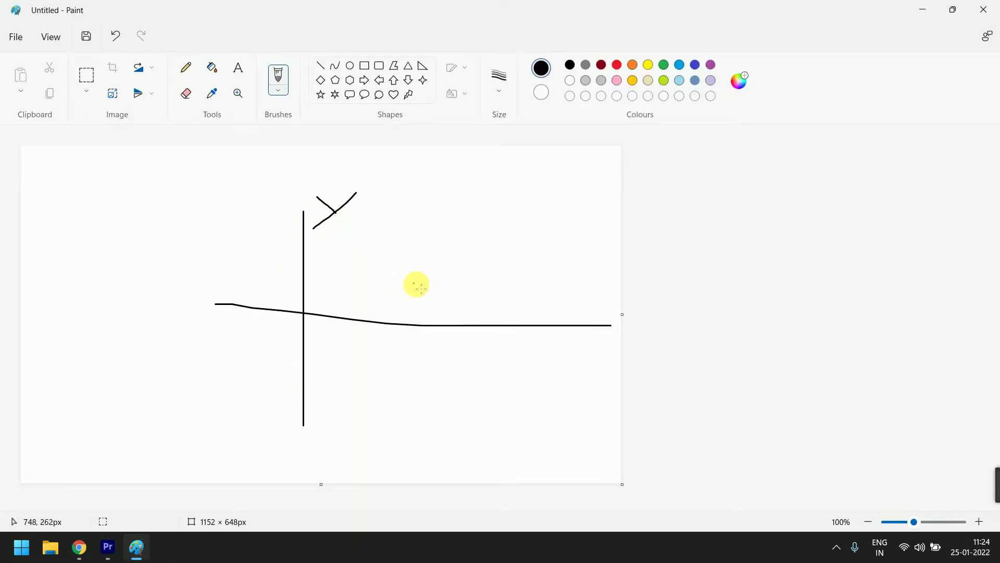
{"action": "mouse_move", "coordinate": [418, 299]}
{"action": "left_mouse_down"}
{"action": "mouse_move", "coordinate": [393, 324]}
{"action": "mouse_move", "coordinate": [427, 326]}
{"action": "left_mouse_up"}
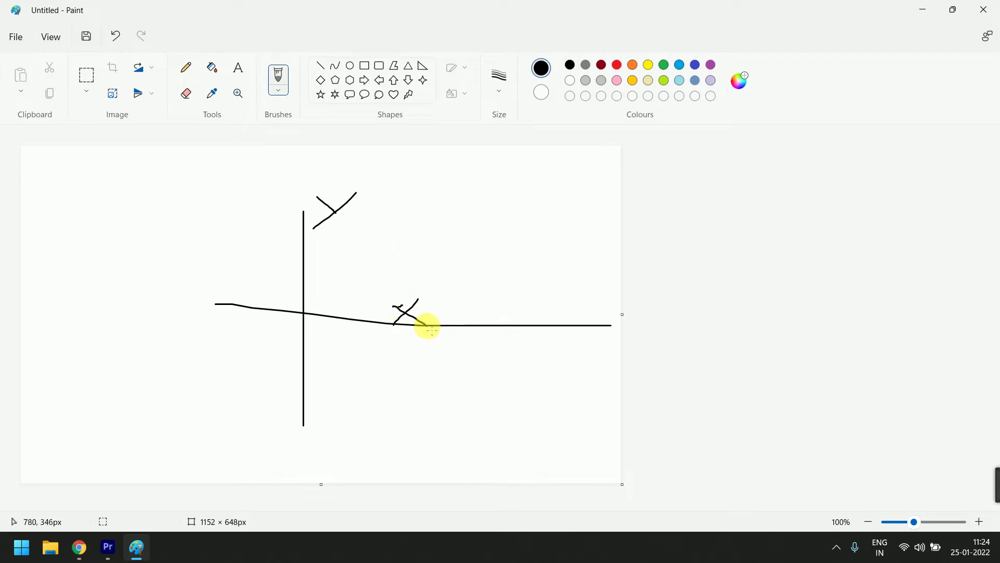
{"action": "left_click_drag", "start_coordinate": [352, 241], "coordinate": [394, 243]}
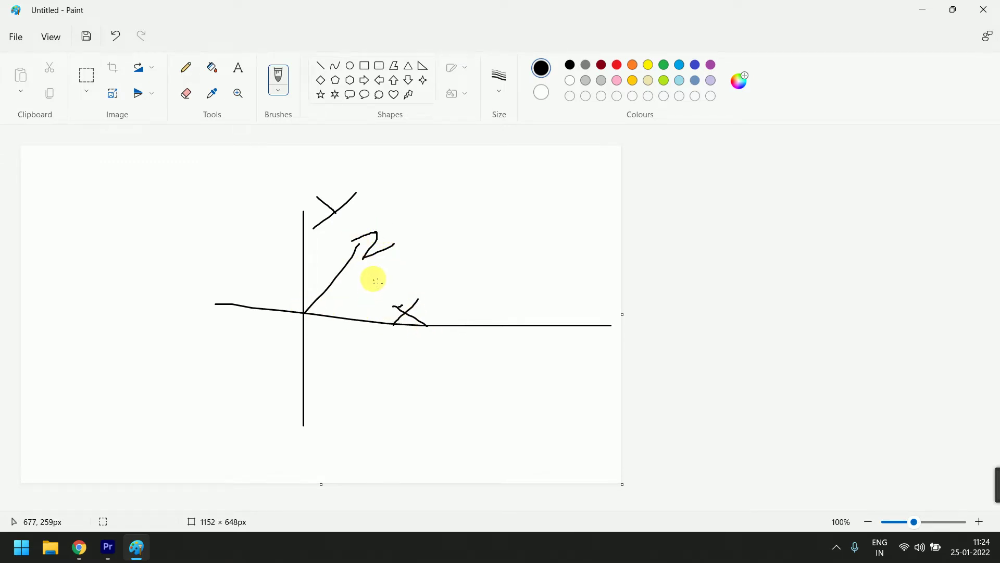
{"action": "left_click", "coordinate": [186, 93]}
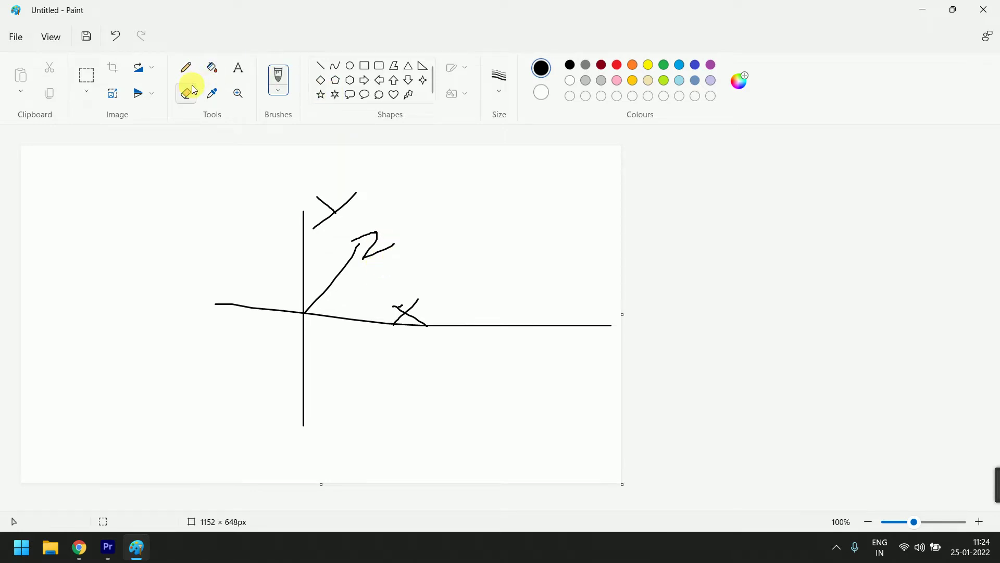
{"action": "left_click_drag", "start_coordinate": [342, 235], "coordinate": [372, 246]}
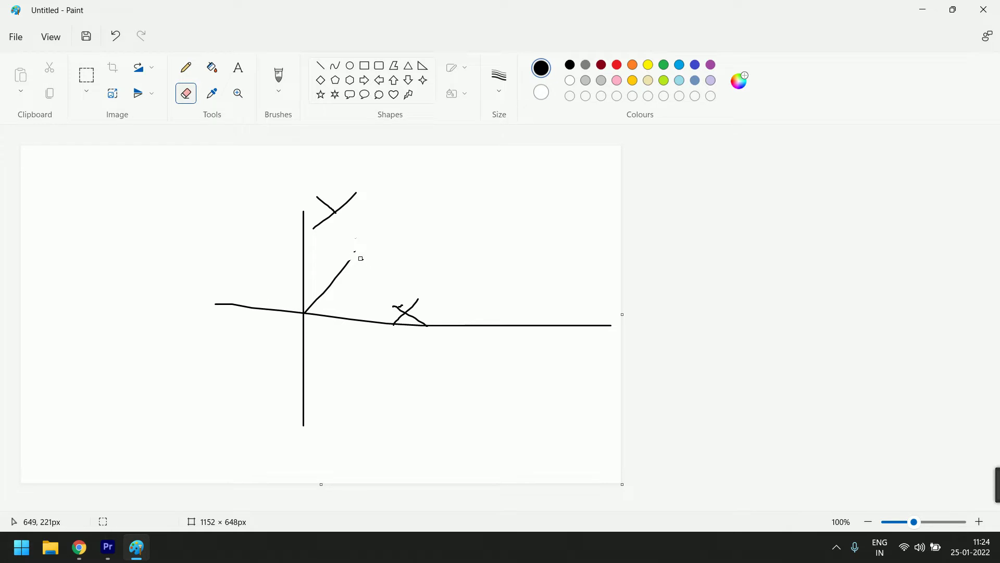
{"action": "key", "text": "alt+Tab"}
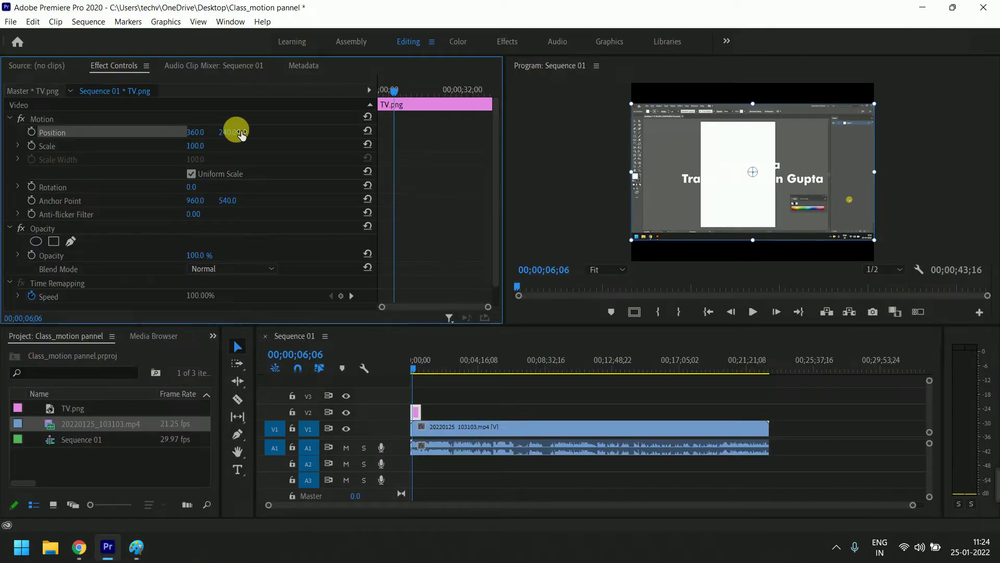
Step: Scrub Position values and drag TV.png in the Program monitor to about 353.9, 252.7
{"action": "left_click_drag", "start_coordinate": [192, 132], "coordinate": [241, 134]}
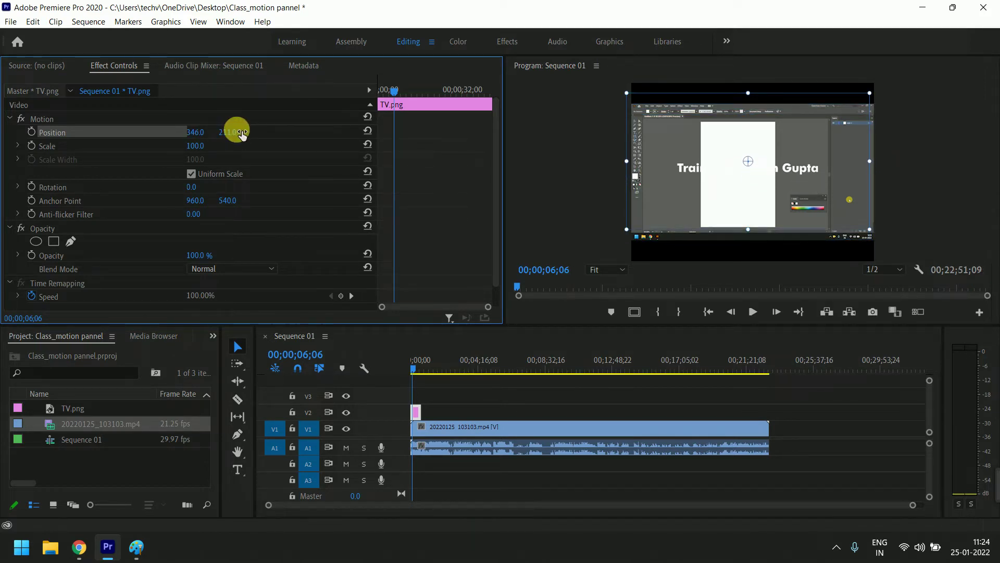
{"action": "left_click_drag", "start_coordinate": [242, 134], "coordinate": [243, 134]}
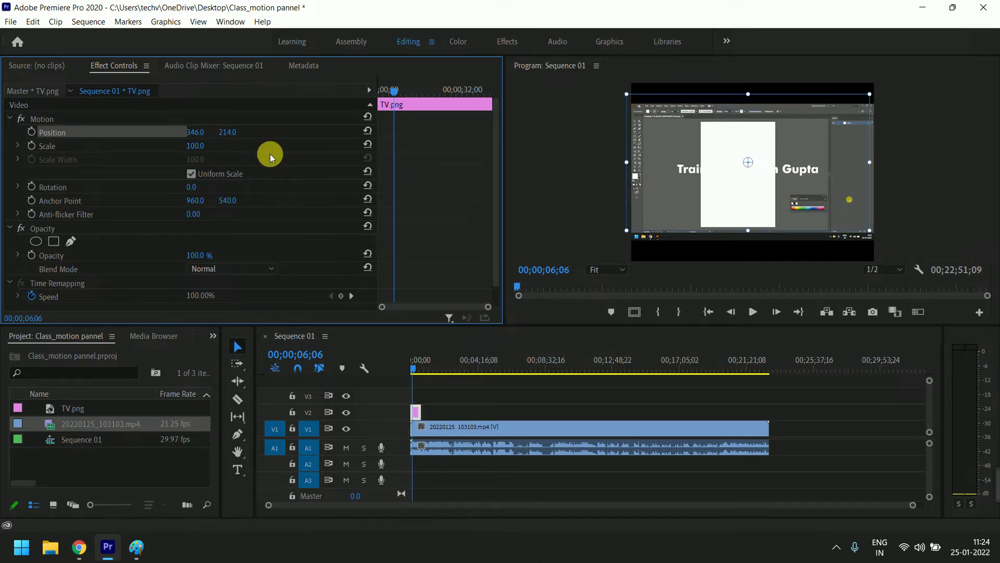
{"action": "left_click_drag", "start_coordinate": [192, 133], "coordinate": [196, 133]}
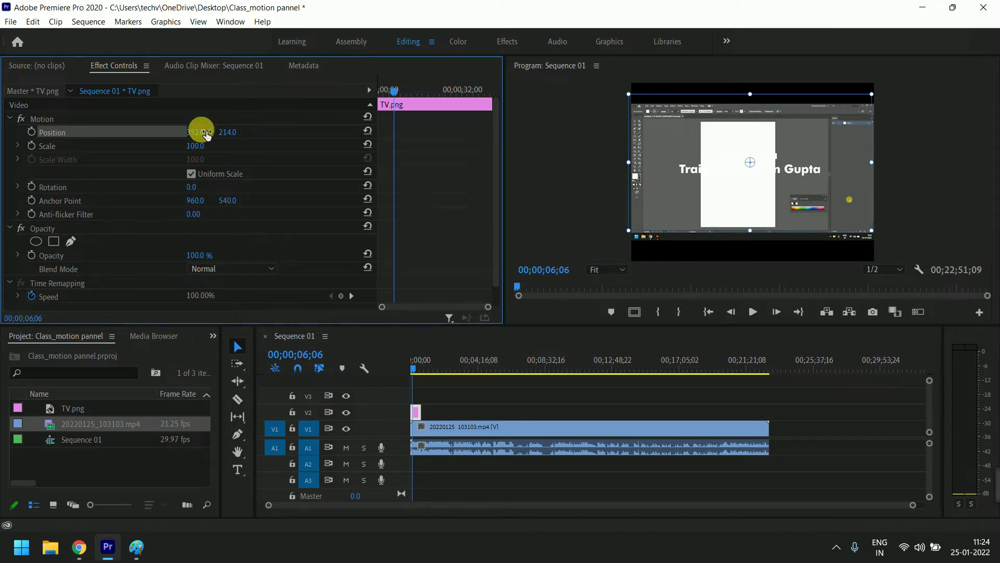
{"action": "mouse_move", "coordinate": [705, 199]}
{"action": "left_mouse_down"}
{"action": "mouse_move", "coordinate": [718, 216]}
{"action": "mouse_move", "coordinate": [709, 200]}
{"action": "left_mouse_up"}
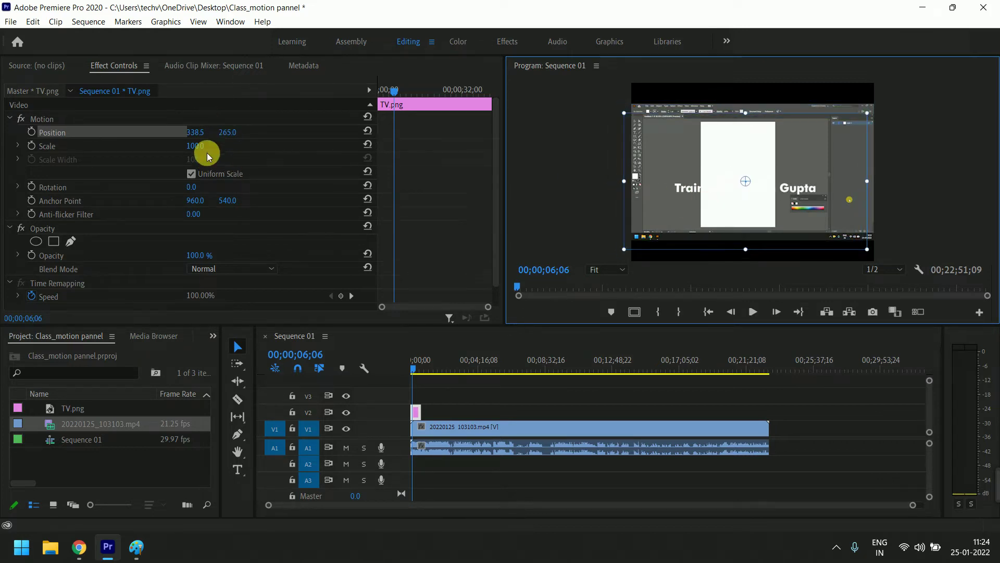
{"action": "mouse_move", "coordinate": [707, 200]}
{"action": "left_mouse_down"}
{"action": "mouse_move", "coordinate": [691, 190]}
{"action": "mouse_move", "coordinate": [703, 180]}
{"action": "left_mouse_up"}
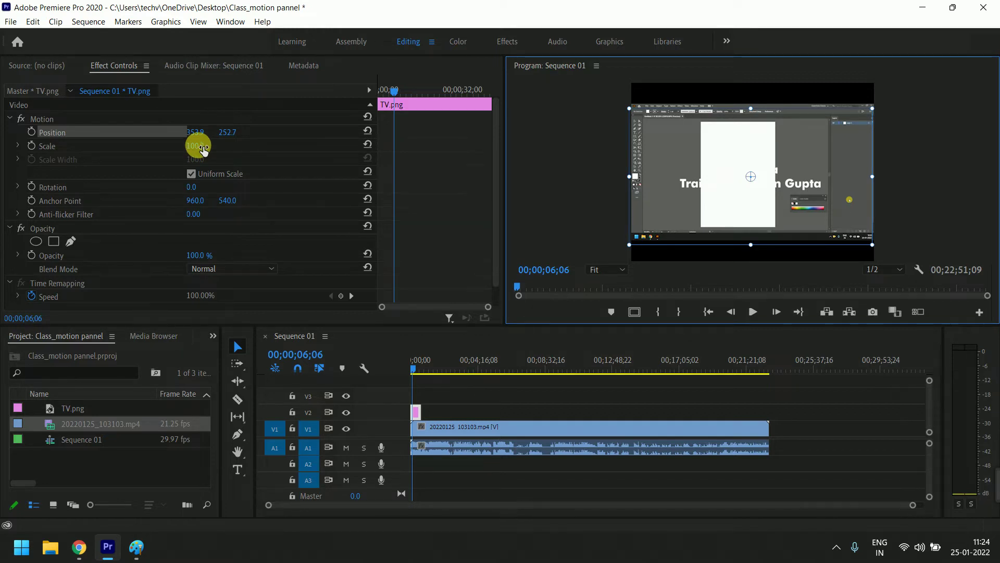
{"action": "left_click", "coordinate": [198, 146]}
{"action": "type", "text": "138"}
{"action": "key", "text": "Return"}
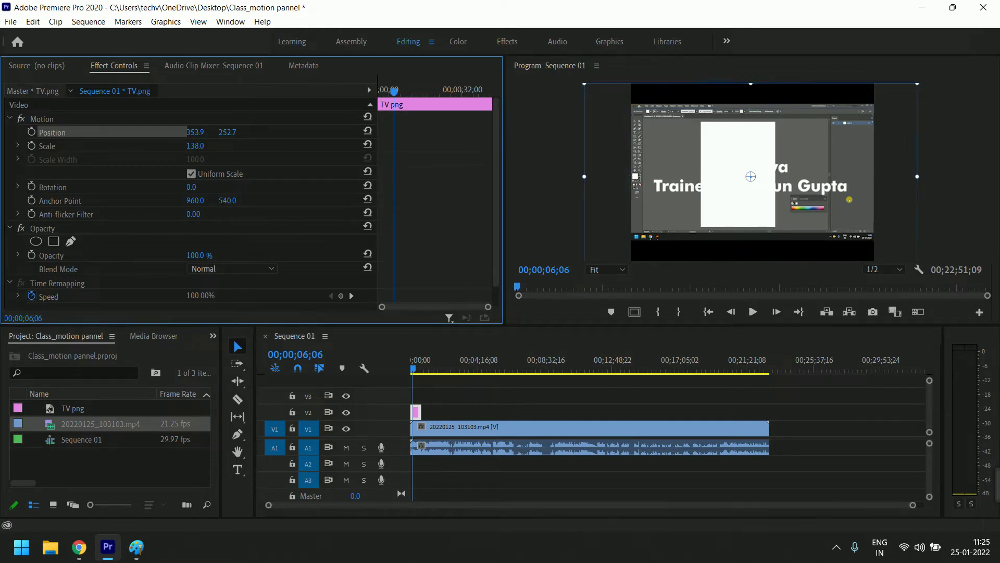
{"action": "mouse_move", "coordinate": [208, 146]}
{"action": "left_mouse_down"}
{"action": "mouse_move", "coordinate": [198, 147]}
{"action": "mouse_move", "coordinate": [227, 155]}
{"action": "left_mouse_up"}
{"action": "key", "text": "Home"}
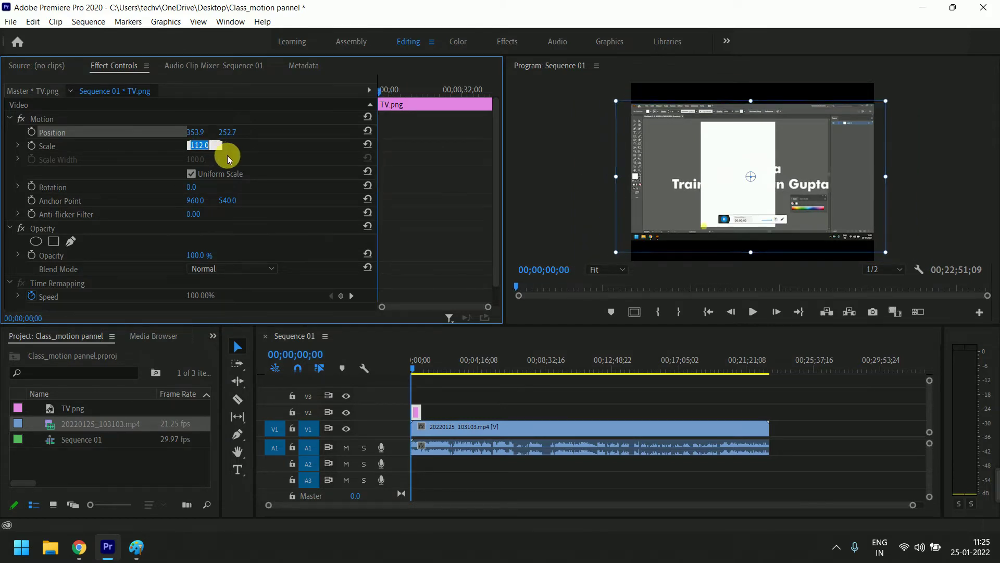
{"action": "key", "text": "Down"}
{"action": "key", "text": "Down"}
{"action": "key", "text": "Down"}
{"action": "key", "text": "Down"}
{"action": "key", "text": "Down"}
{"action": "key", "text": "Down"}
{"action": "key", "text": "Down"}
{"action": "key", "text": "Down"}
{"action": "key", "text": "Down"}
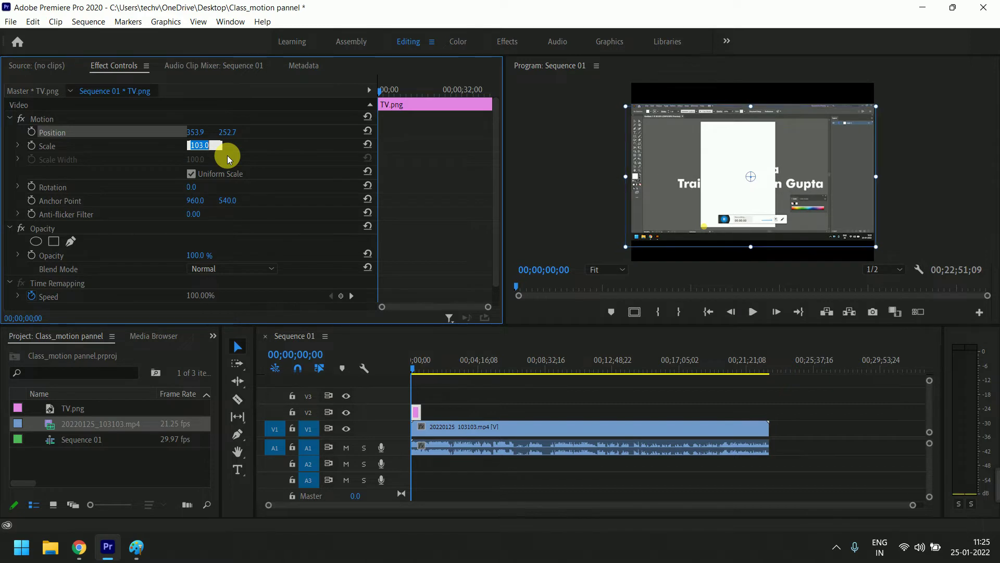
{"action": "key", "text": "Down"}
{"action": "key", "text": "Down"}
{"action": "key", "text": "Down"}
{"action": "key", "text": "Down"}
{"action": "key", "text": "Down"}
{"action": "key", "text": "Down"}
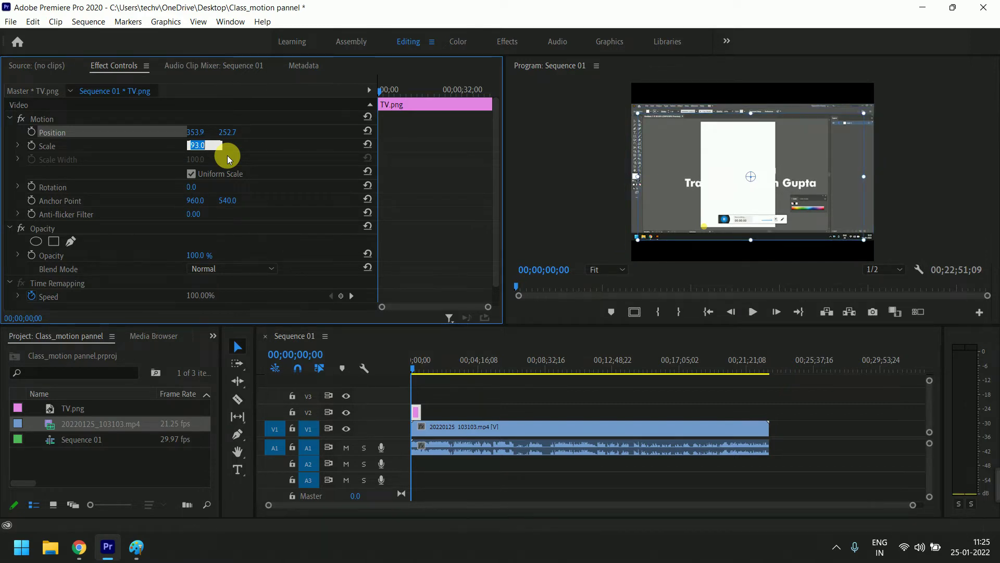
{"action": "key", "text": "Right"}
{"action": "key", "text": "Left"}
{"action": "key", "text": "Left"}
{"action": "double_click", "coordinate": [207, 148]}
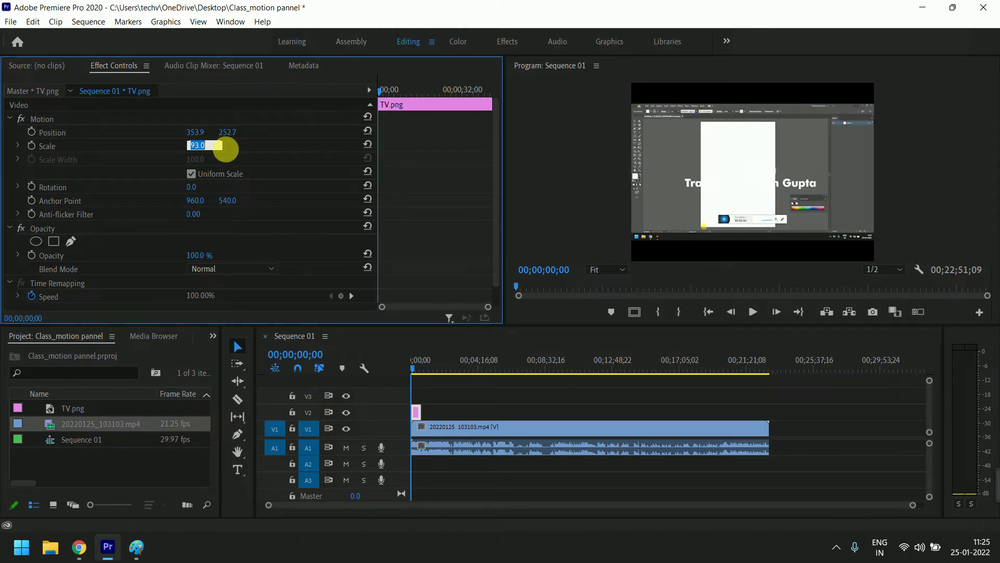
{"action": "left_click", "coordinate": [255, 151]}
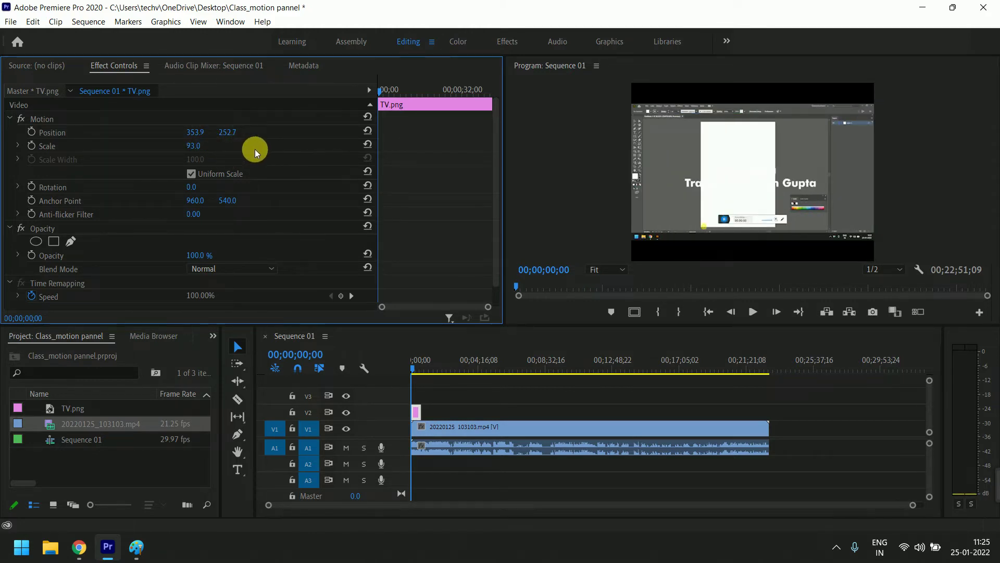
{"action": "left_click", "coordinate": [197, 174]}
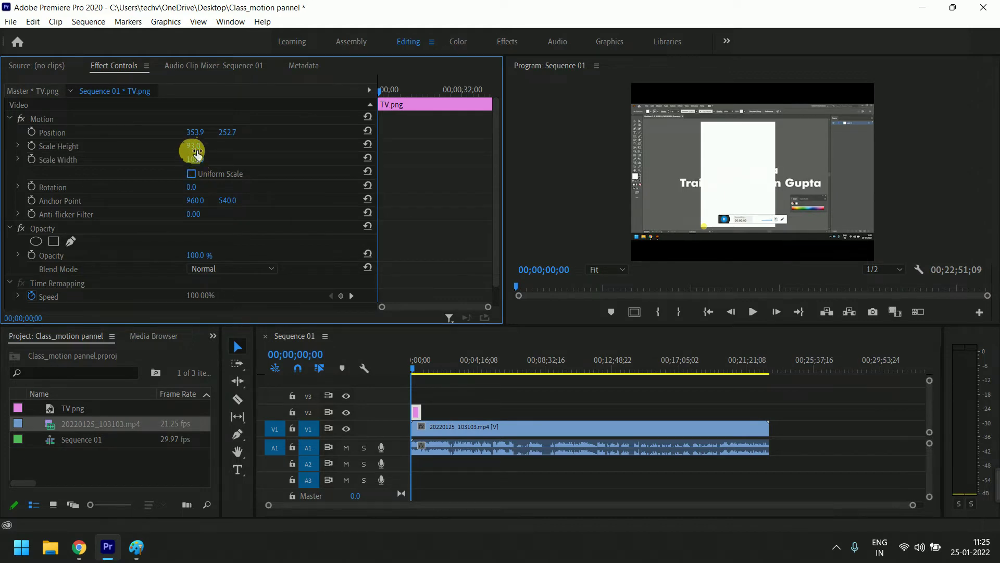
{"action": "mouse_move", "coordinate": [195, 159]}
{"action": "left_mouse_down"}
{"action": "mouse_move", "coordinate": [209, 159]}
{"action": "mouse_move", "coordinate": [208, 146]}
{"action": "mouse_move", "coordinate": [192, 146]}
{"action": "mouse_move", "coordinate": [202, 146]}
{"action": "mouse_move", "coordinate": [201, 165]}
{"action": "left_mouse_up"}
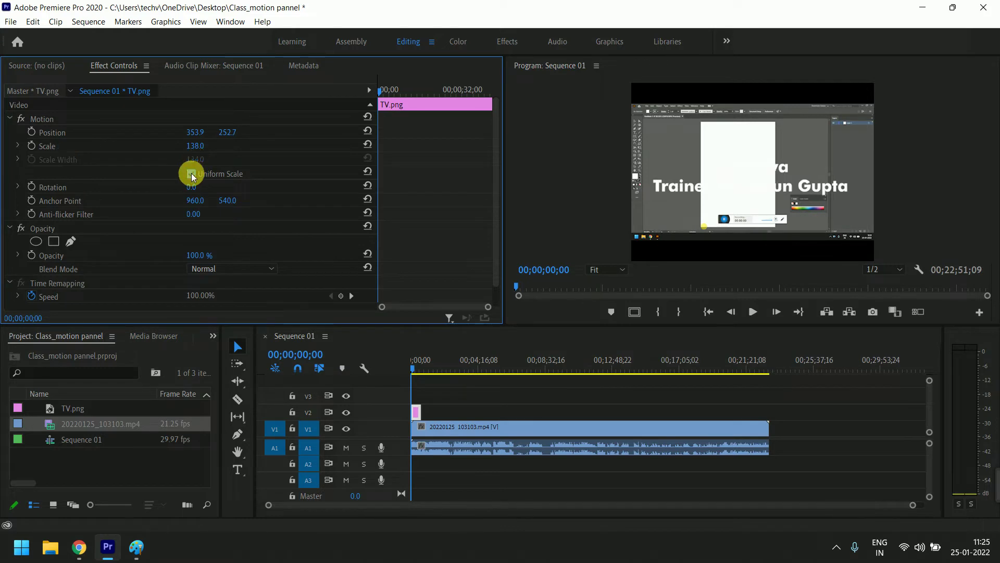
{"action": "left_click", "coordinate": [192, 174]}
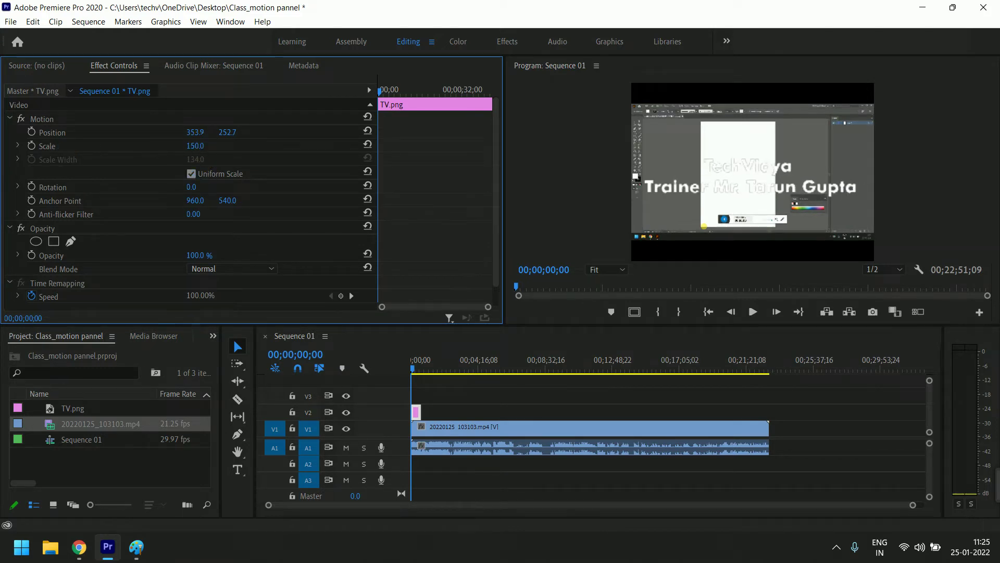
{"action": "mouse_move", "coordinate": [195, 145]}
{"action": "left_mouse_down"}
{"action": "mouse_move", "coordinate": [218, 162]}
{"action": "mouse_move", "coordinate": [182, 147]}
{"action": "left_mouse_up"}
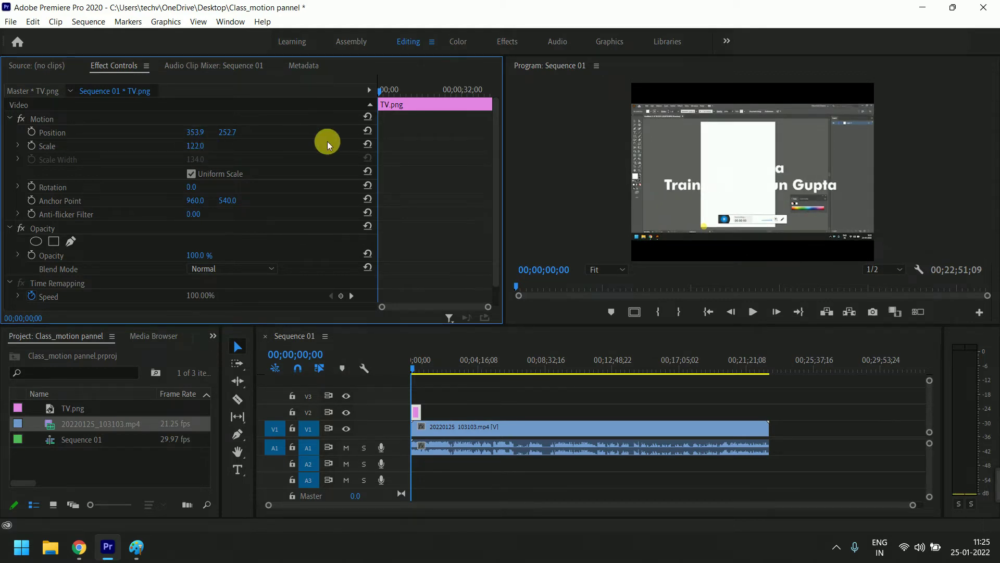
{"action": "left_click", "coordinate": [368, 144]}
{"action": "left_click", "coordinate": [191, 174]}
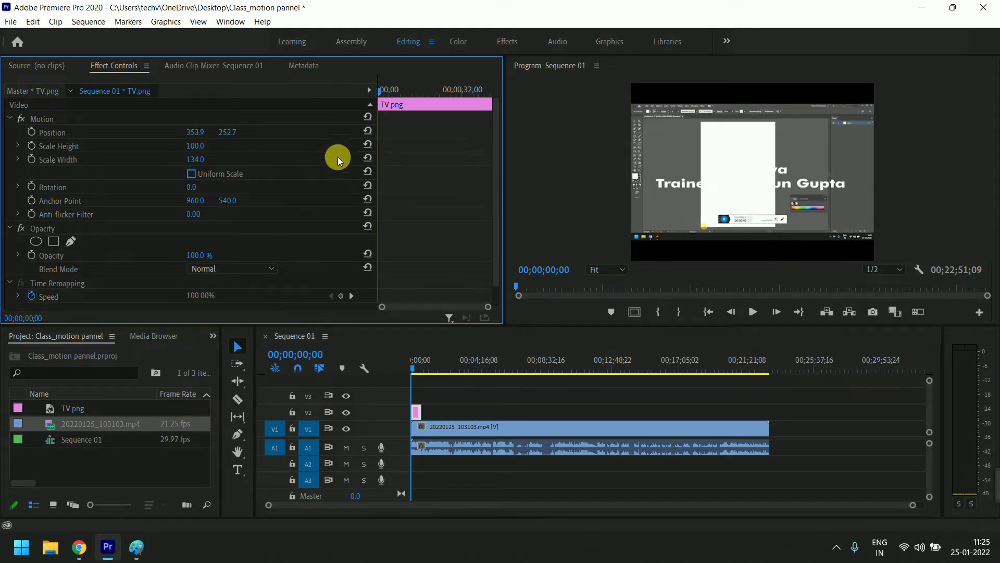
{"action": "left_click", "coordinate": [368, 157]}
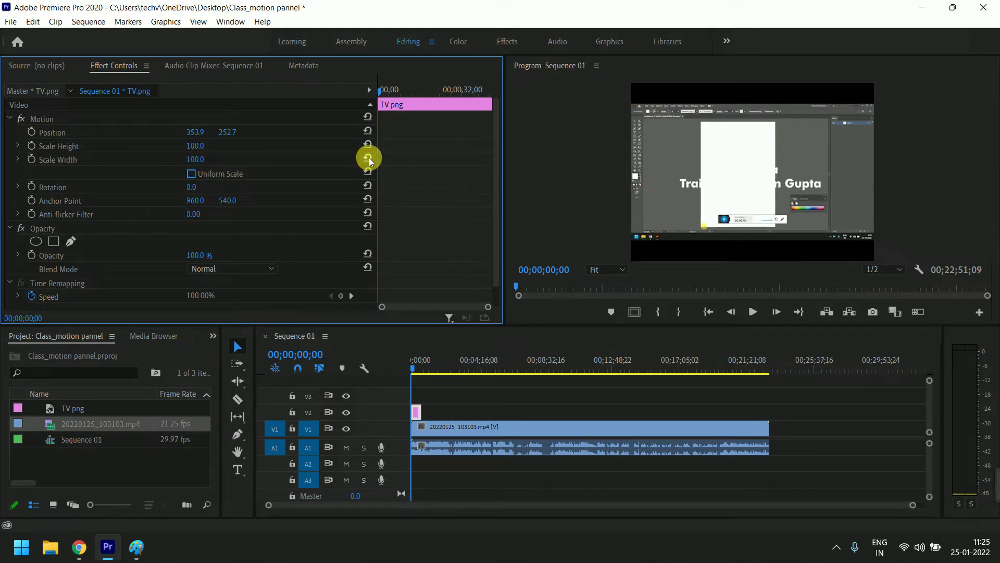
{"action": "left_click", "coordinate": [191, 174]}
{"action": "left_click", "coordinate": [45, 120]}
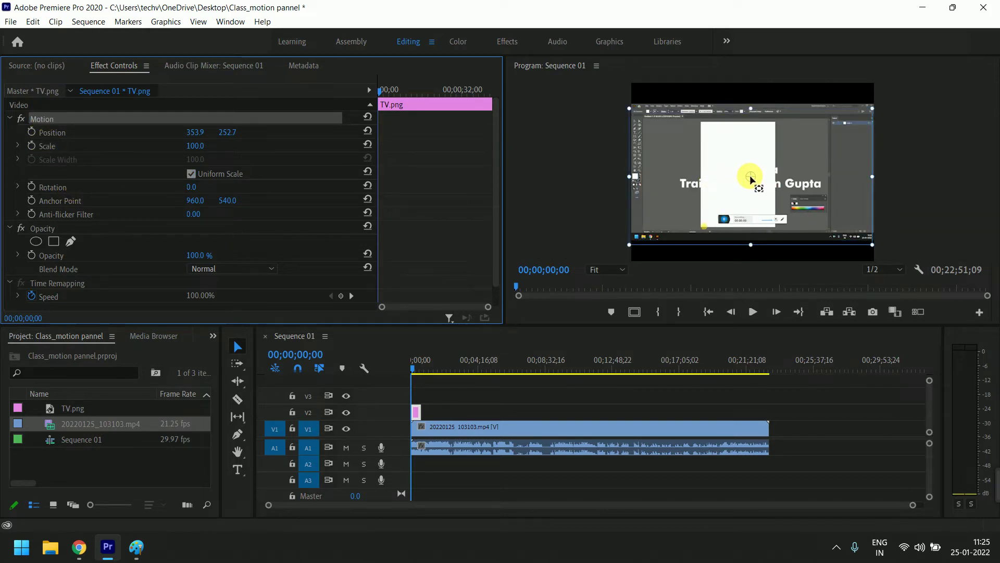
Step: Rotate TV.png to 24° and then scrub the rotation back
{"action": "left_click", "coordinate": [191, 187]}
{"action": "type", "text": "24"}
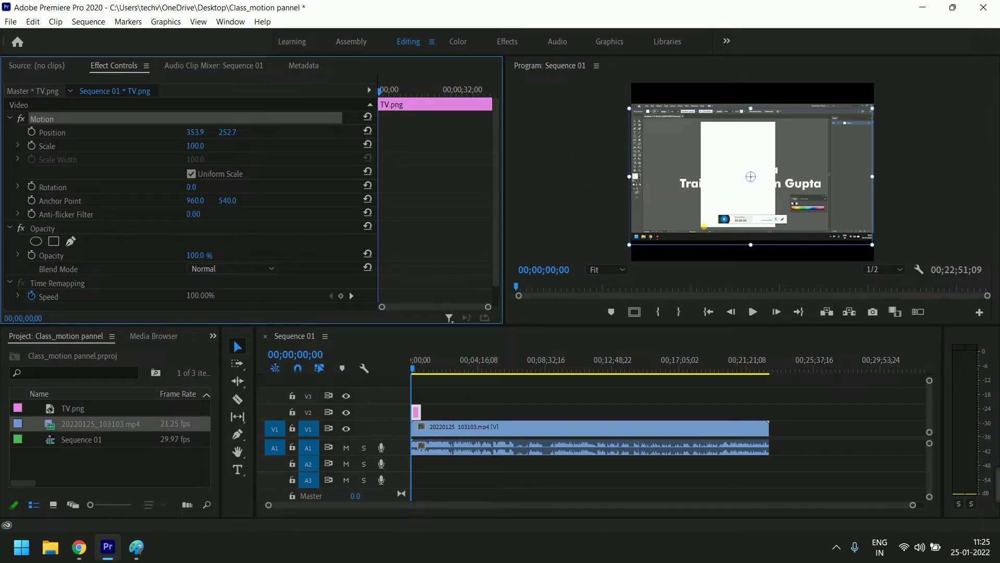
{"action": "key", "text": "Return"}
{"action": "mouse_move", "coordinate": [196, 187]}
{"action": "left_mouse_down"}
{"action": "mouse_move", "coordinate": [174, 186]}
{"action": "mouse_move", "coordinate": [207, 189]}
{"action": "left_mouse_up"}
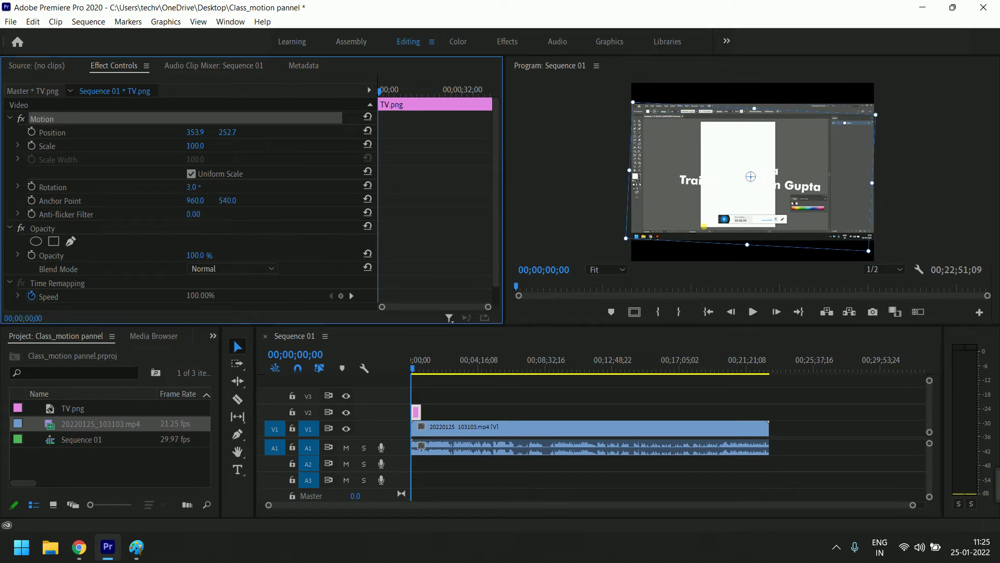
Step: Move the anchor point to 416.4, 608.7 (Position 148.6, 270.8) and return Rotation to 0°
{"action": "left_click_drag", "start_coordinate": [750, 177], "coordinate": [686, 182]}
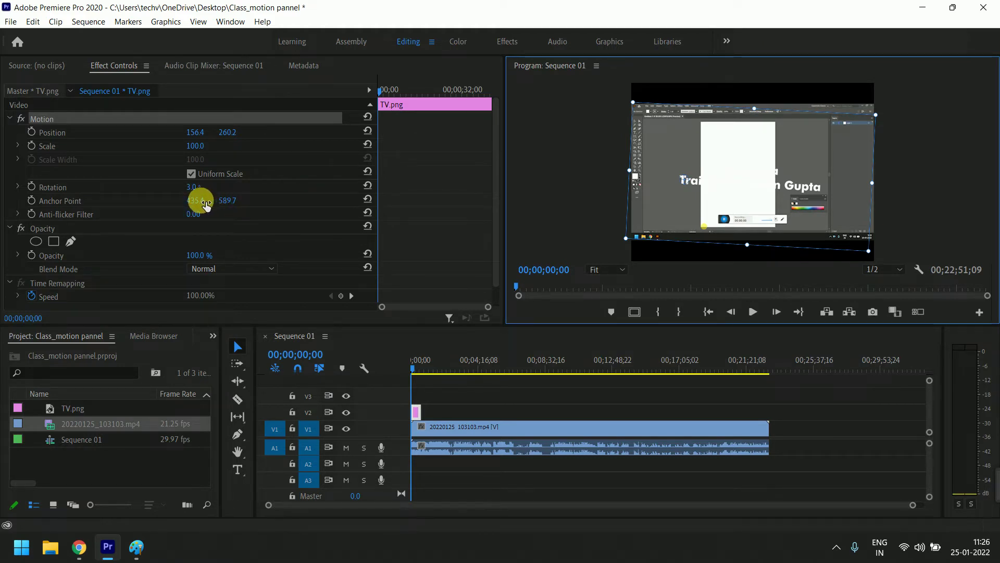
{"action": "left_click_drag", "start_coordinate": [224, 201], "coordinate": [218, 201]}
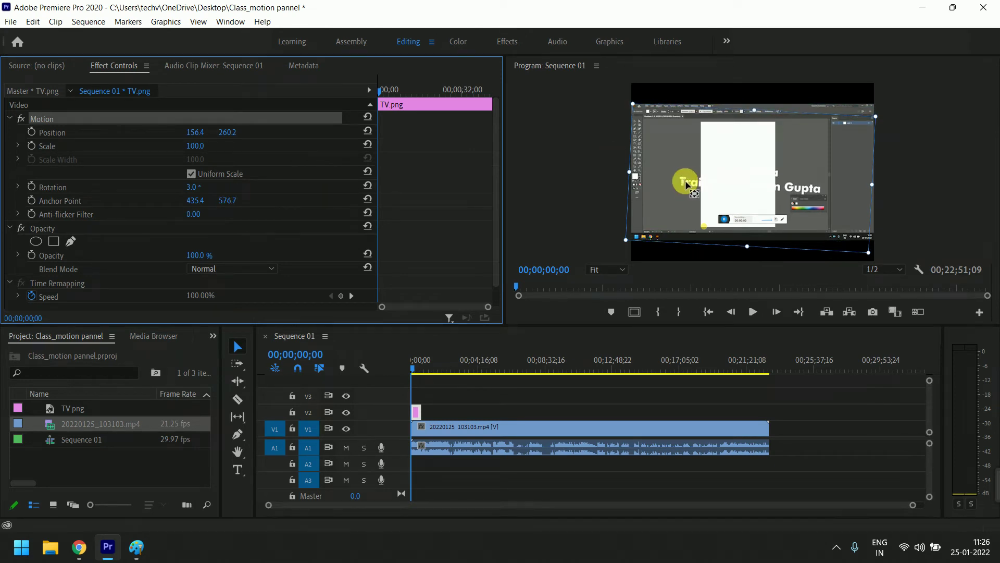
{"action": "left_click_drag", "start_coordinate": [687, 184], "coordinate": [682, 182]}
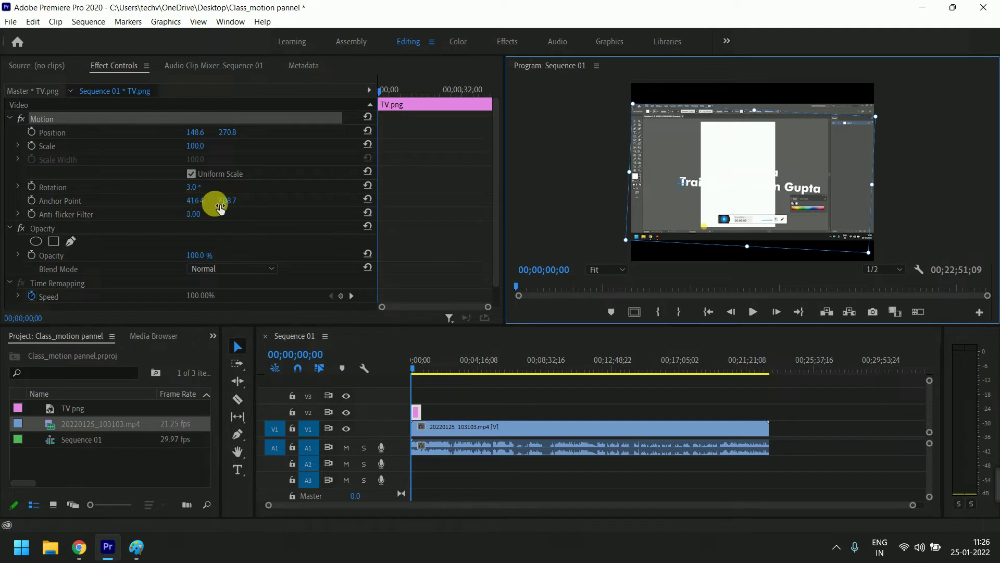
{"action": "mouse_move", "coordinate": [192, 186]}
{"action": "left_mouse_down"}
{"action": "mouse_move", "coordinate": [178, 186]}
{"action": "mouse_move", "coordinate": [191, 186]}
{"action": "left_mouse_up"}
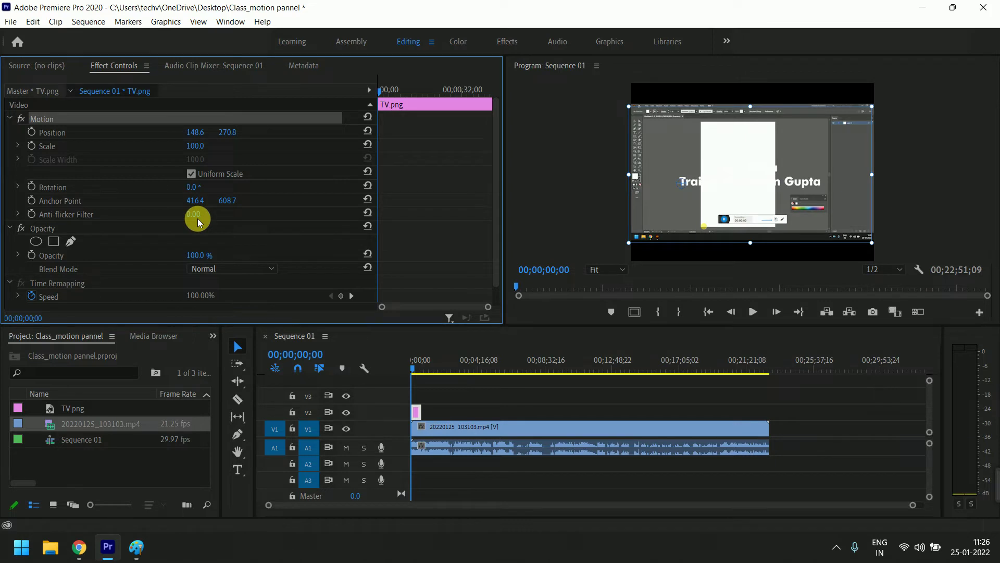
Step: Scrub the Motion Anti-flicker Filter and settle it at 0.80
{"action": "left_click_drag", "start_coordinate": [197, 219], "coordinate": [222, 216]}
{"action": "left_click", "coordinate": [129, 216]}
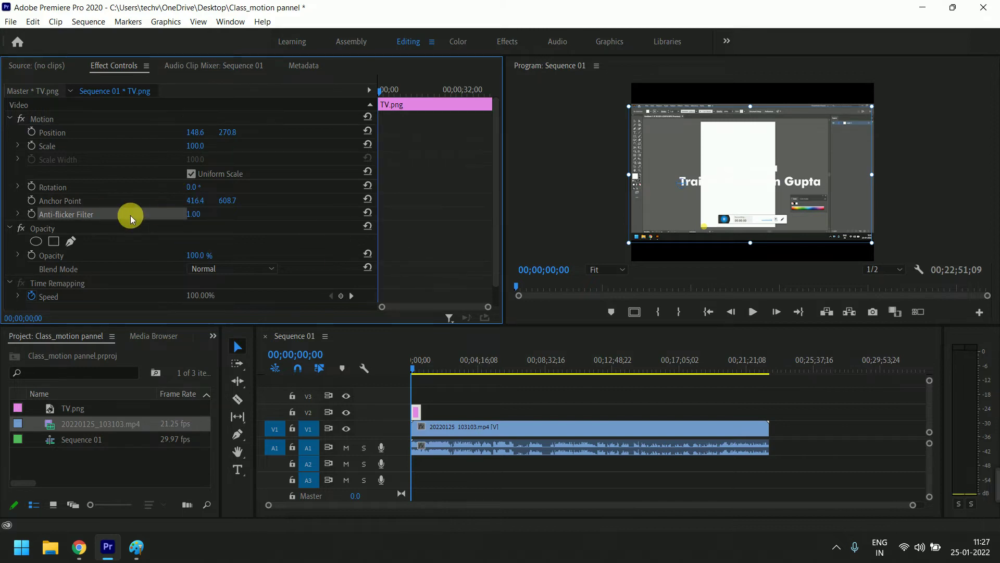
{"action": "left_click", "coordinate": [193, 220]}
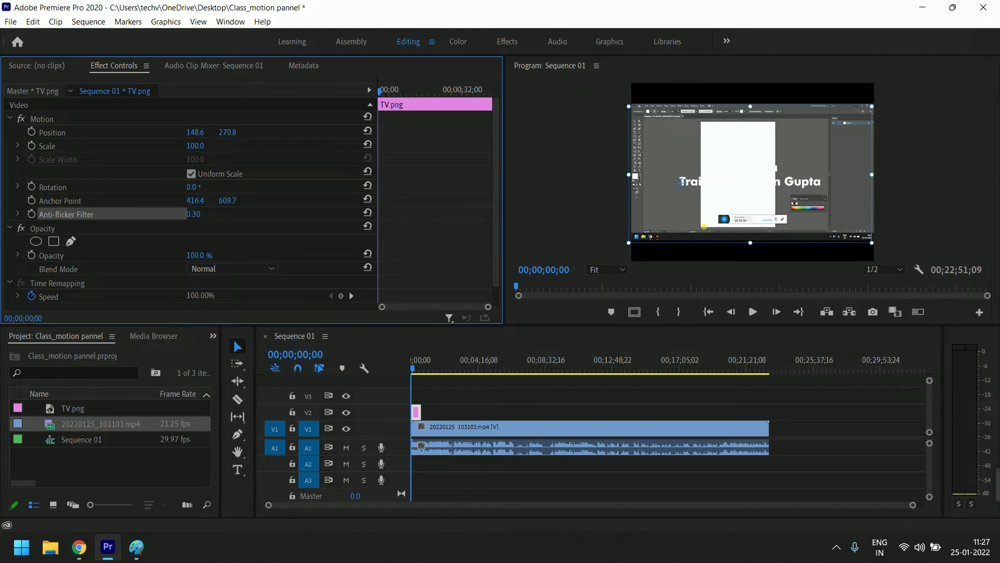
{"action": "left_click_drag", "start_coordinate": [206, 215], "coordinate": [209, 217]}
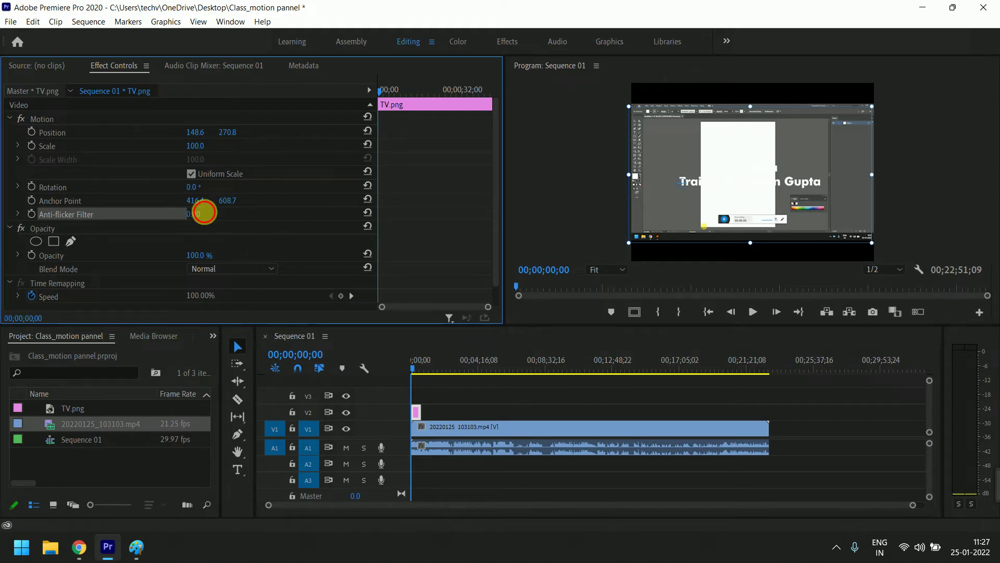
{"action": "key", "text": "End"}
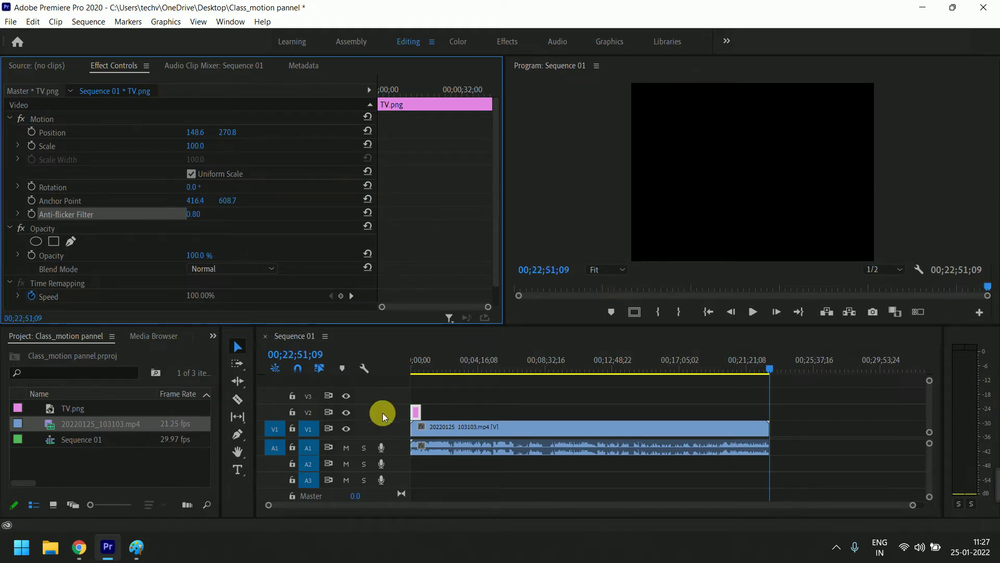
Step: Zoom the timeline in, enlarge the tracks with TV.png selected, and keep its opacity at 100%
{"action": "left_click", "coordinate": [418, 366]}
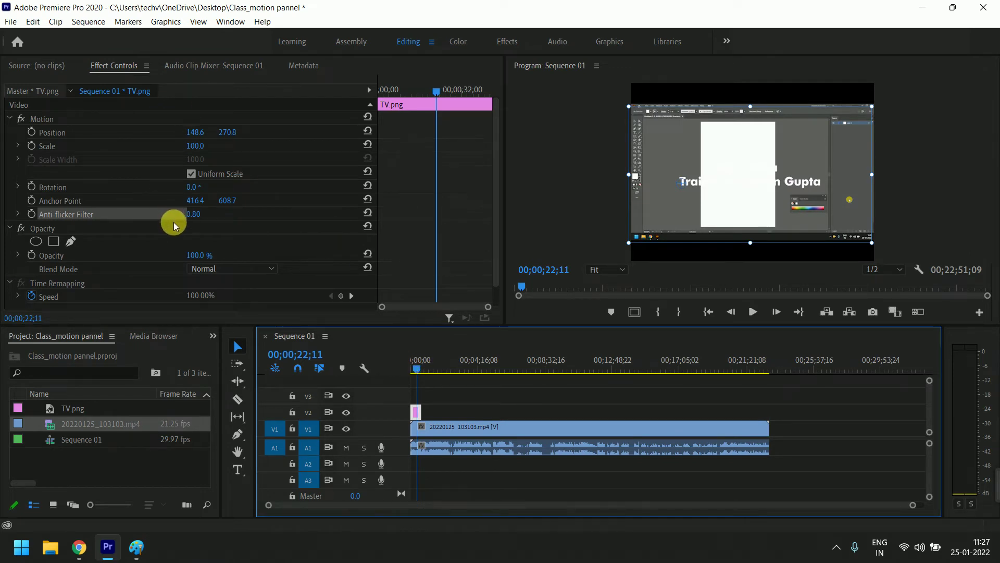
{"action": "left_click", "coordinate": [47, 233]}
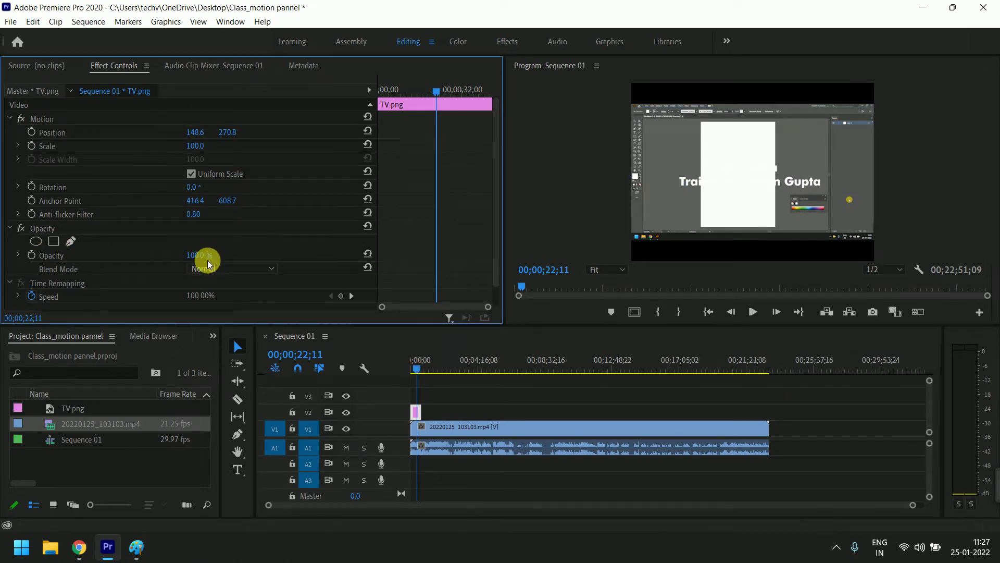
{"action": "left_click", "coordinate": [466, 391]}
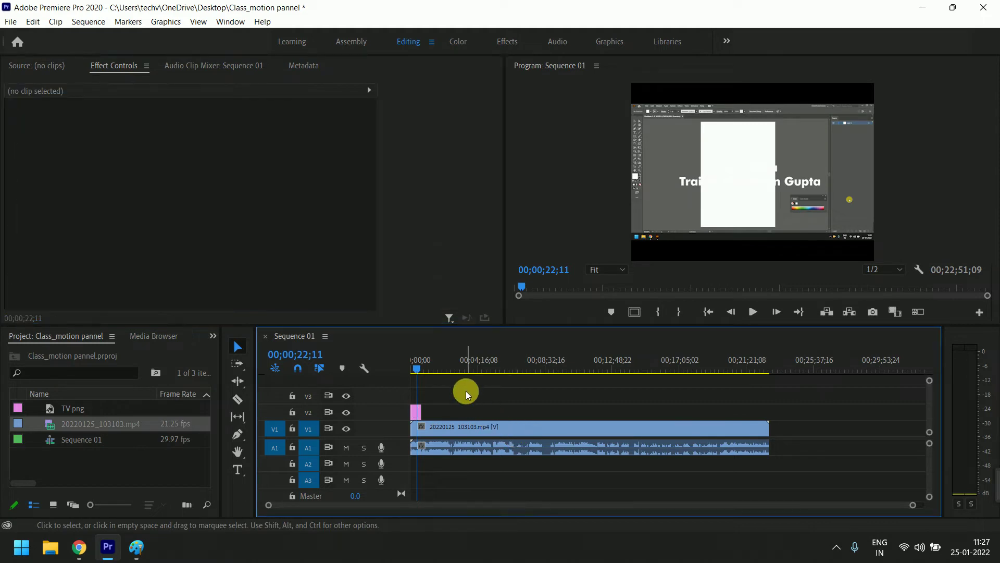
{"action": "key", "text": "="}
{"action": "key", "text": "="}
{"action": "key", "text": "="}
{"action": "left_click", "coordinate": [466, 413]}
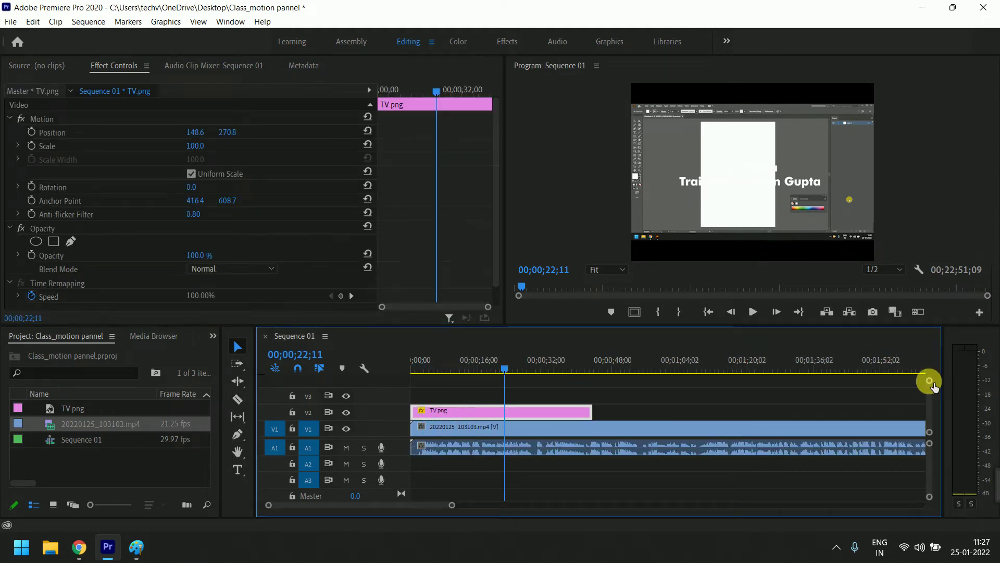
{"action": "left_click_drag", "start_coordinate": [933, 384], "coordinate": [930, 384]}
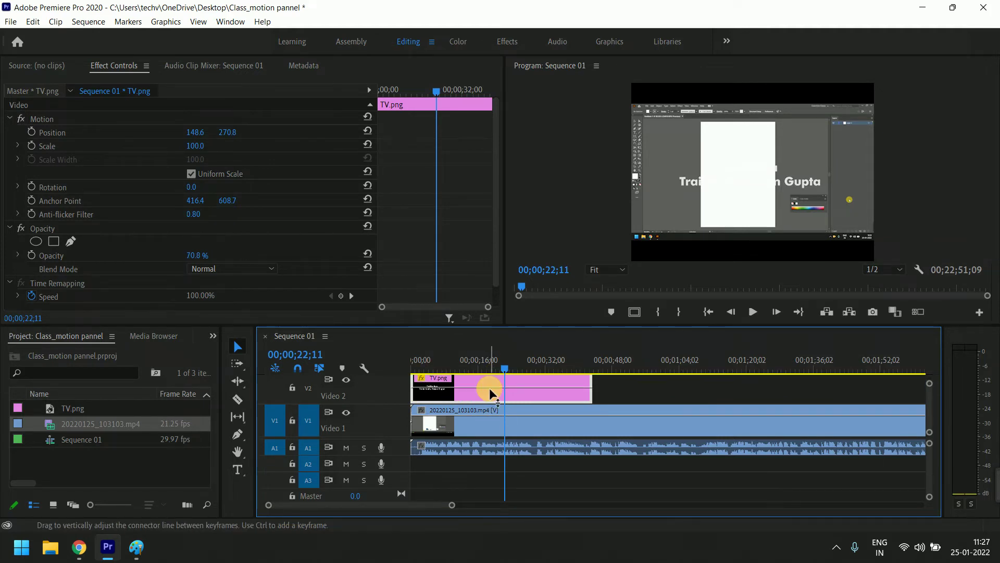
{"action": "left_click", "coordinate": [186, 257]}
{"action": "type", "text": "100"}
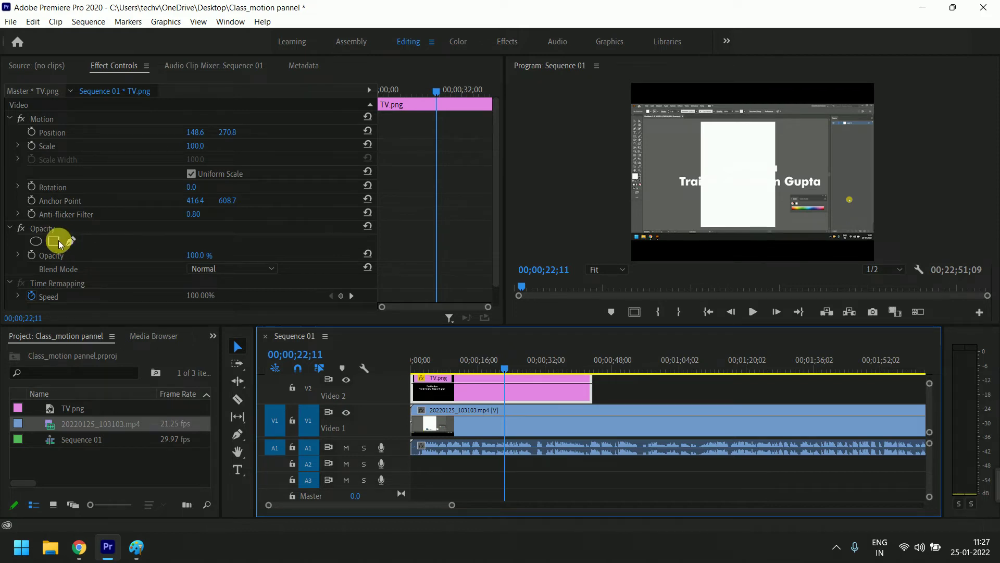
Step: Hide the V1 screen recording while trying and deleting ellipse and rectangle opacity masks on TV.png
{"action": "left_click", "coordinate": [35, 241]}
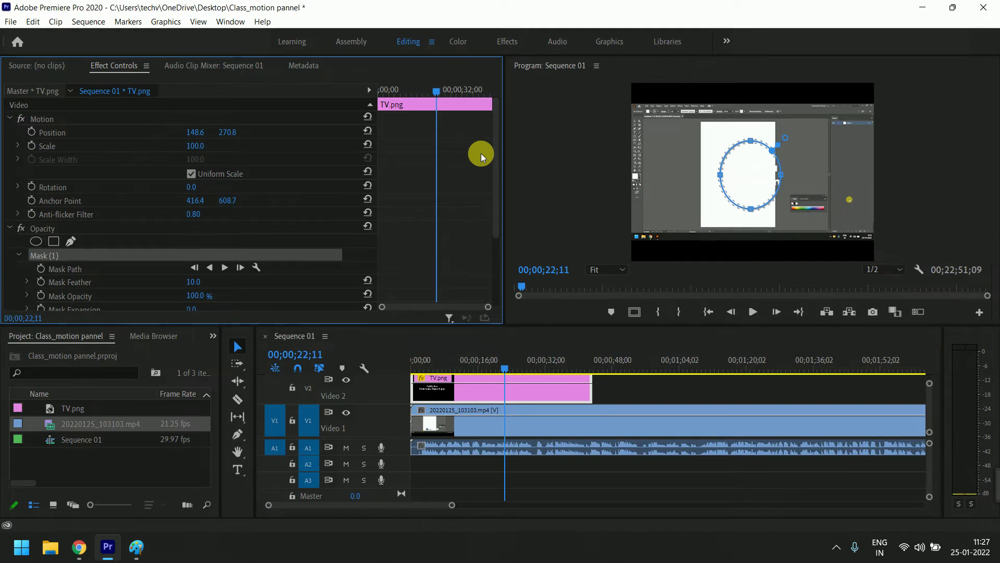
{"action": "mouse_move", "coordinate": [752, 184]}
{"action": "left_mouse_down"}
{"action": "mouse_move", "coordinate": [810, 177]}
{"action": "mouse_move", "coordinate": [687, 178]}
{"action": "mouse_move", "coordinate": [818, 182]}
{"action": "mouse_move", "coordinate": [758, 183]}
{"action": "left_mouse_up"}
{"action": "left_click", "coordinate": [347, 414]}
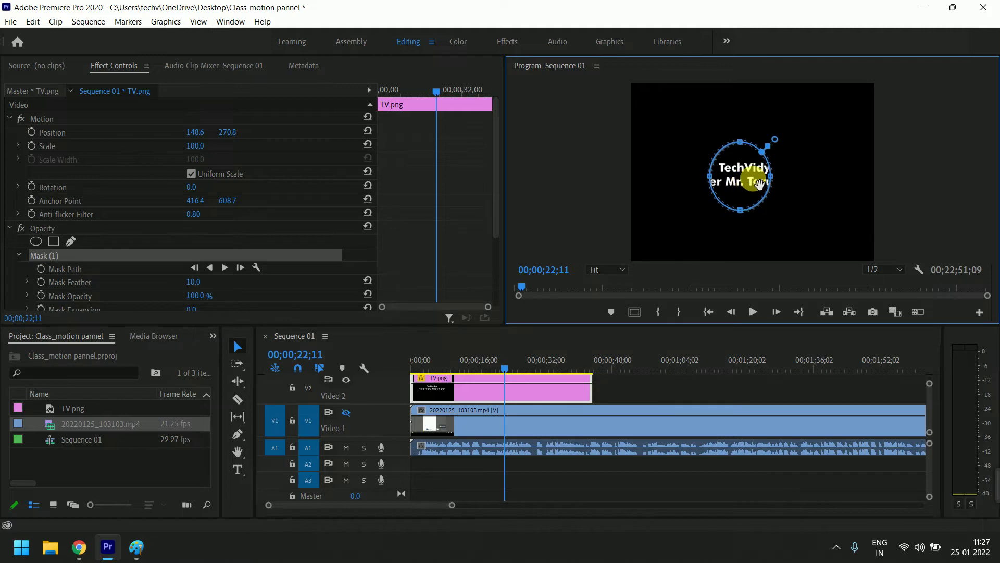
{"action": "left_click_drag", "start_coordinate": [759, 184], "coordinate": [701, 178]}
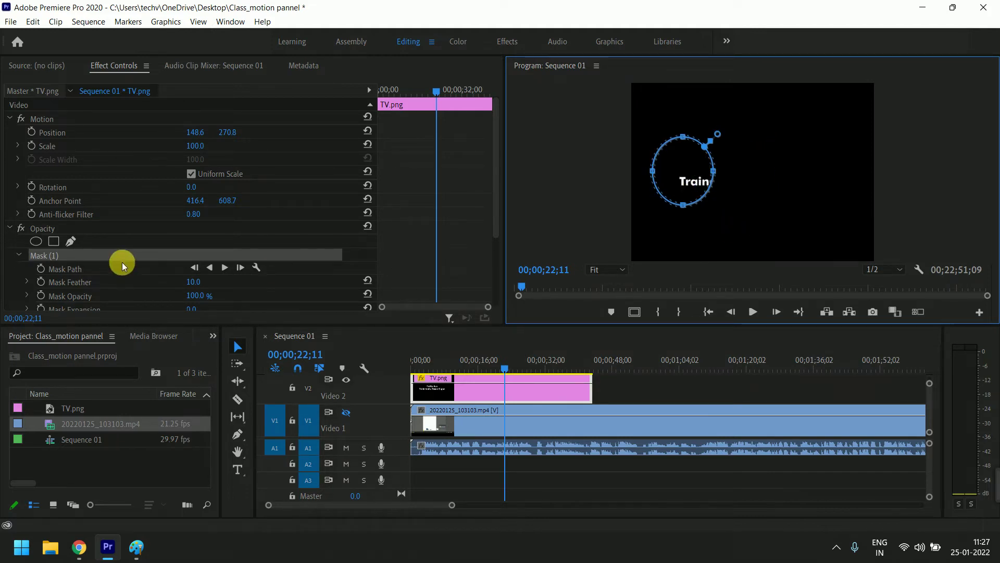
{"action": "key", "text": "Delete"}
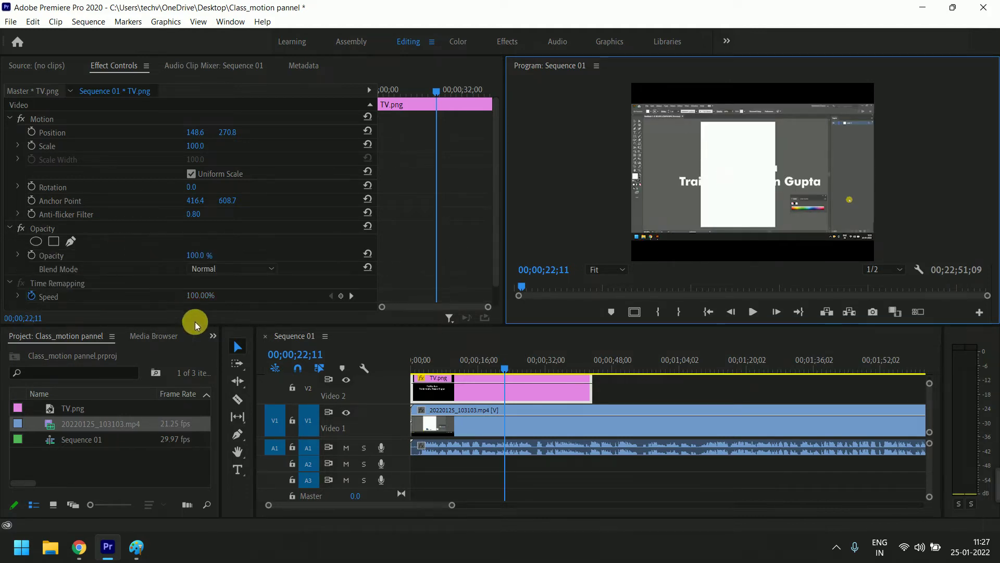
{"action": "left_click", "coordinate": [346, 412]}
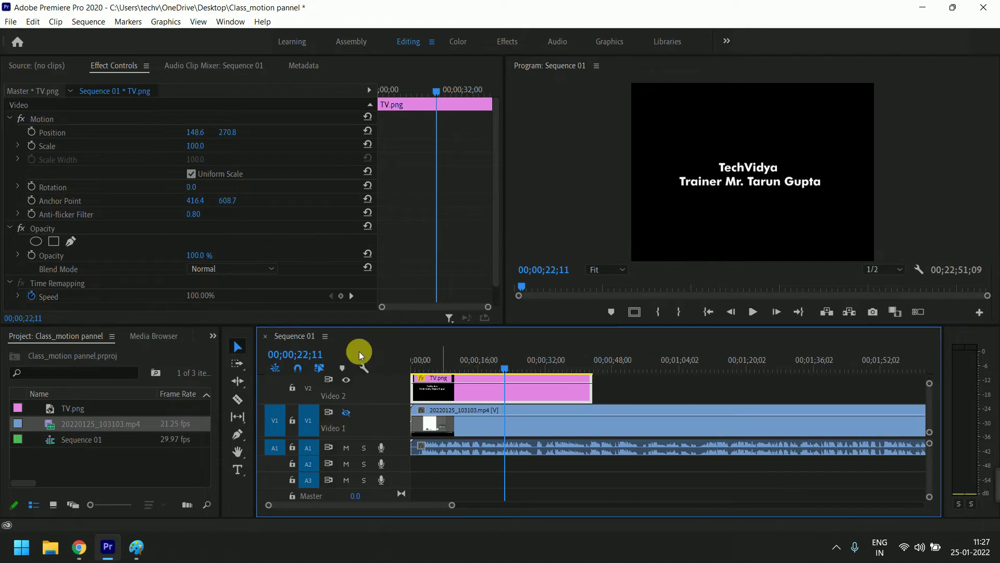
{"action": "left_click", "coordinate": [53, 241]}
{"action": "mouse_move", "coordinate": [741, 183]}
{"action": "left_mouse_down"}
{"action": "mouse_move", "coordinate": [694, 185]}
{"action": "mouse_move", "coordinate": [747, 184]}
{"action": "left_mouse_up"}
{"action": "left_click", "coordinate": [192, 243]}
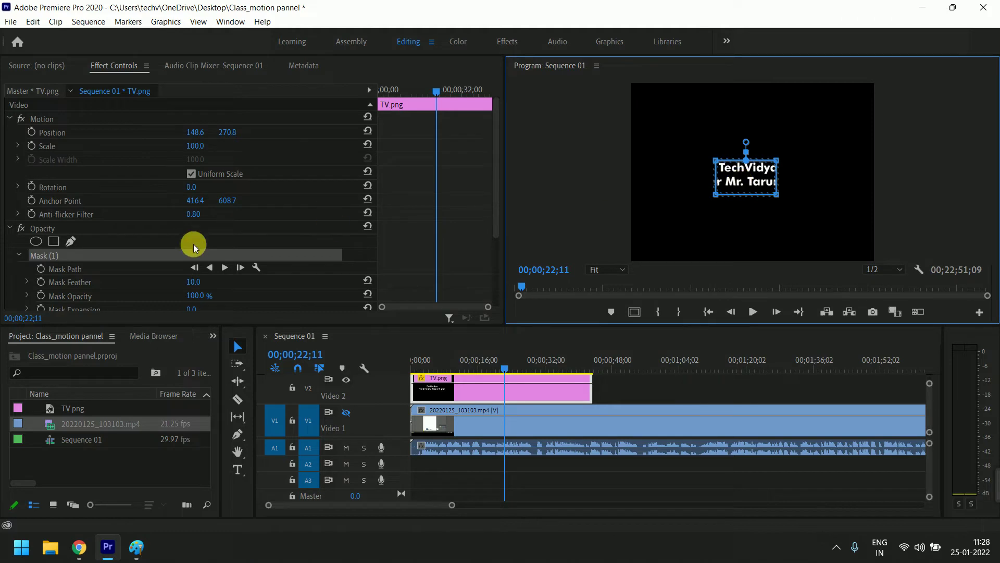
{"action": "key", "text": "Delete"}
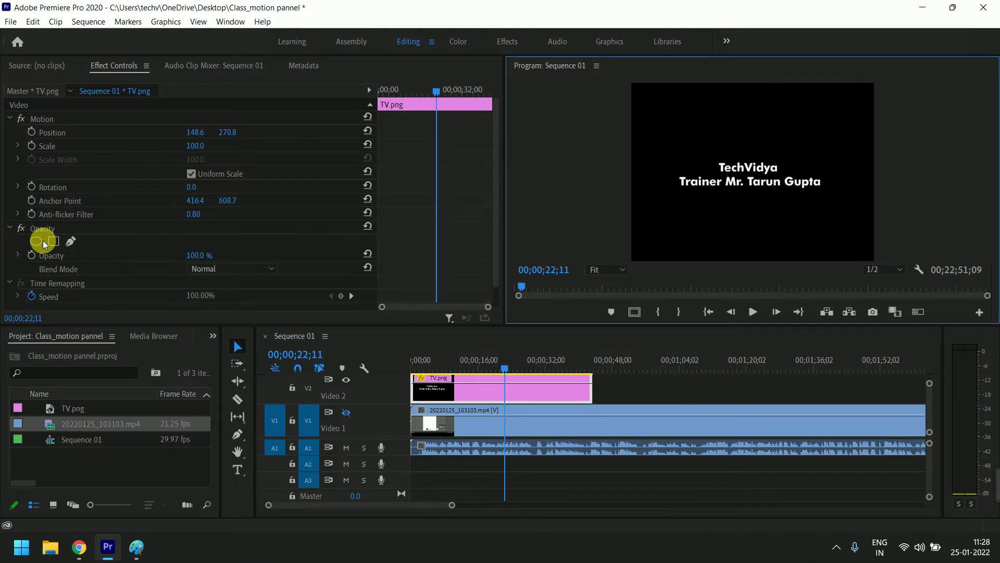
Step: Draw a closed four-point freeform opacity mask around the title text
{"action": "left_click", "coordinate": [71, 241]}
{"action": "left_click", "coordinate": [733, 138]}
{"action": "left_click", "coordinate": [685, 223]}
{"action": "left_click", "coordinate": [752, 223]}
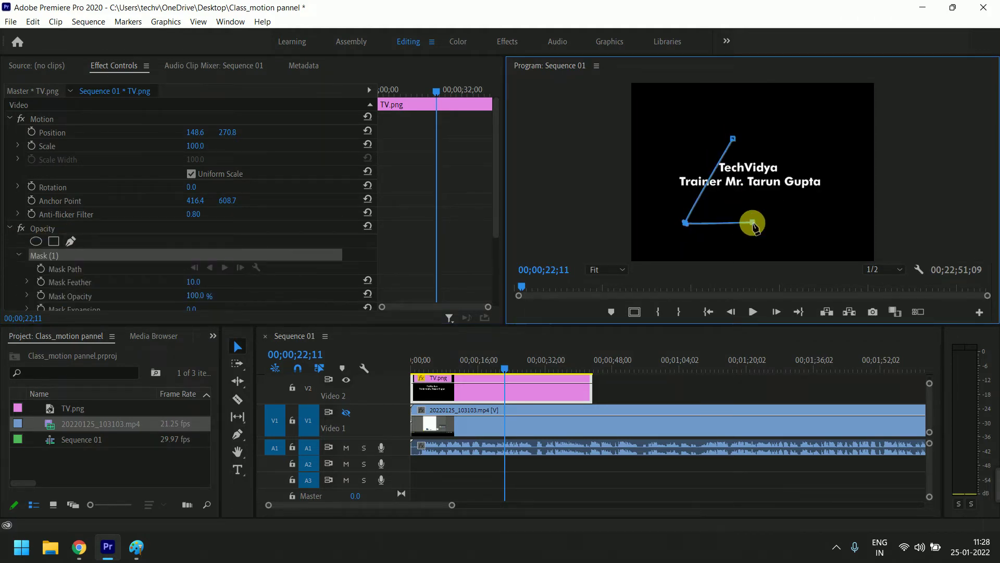
{"action": "left_click", "coordinate": [792, 176]}
{"action": "left_click", "coordinate": [733, 138]}
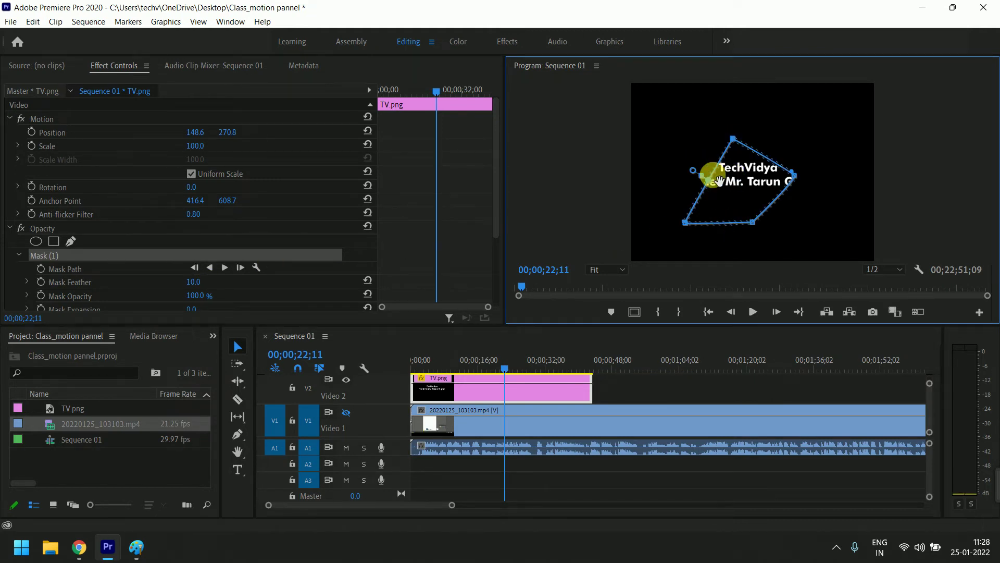
Step: Set the first mask's feather to 31, then raise it to 41
{"action": "scroll", "coordinate": [448, 229], "scroll_direction": "down", "scroll_amount": 3}
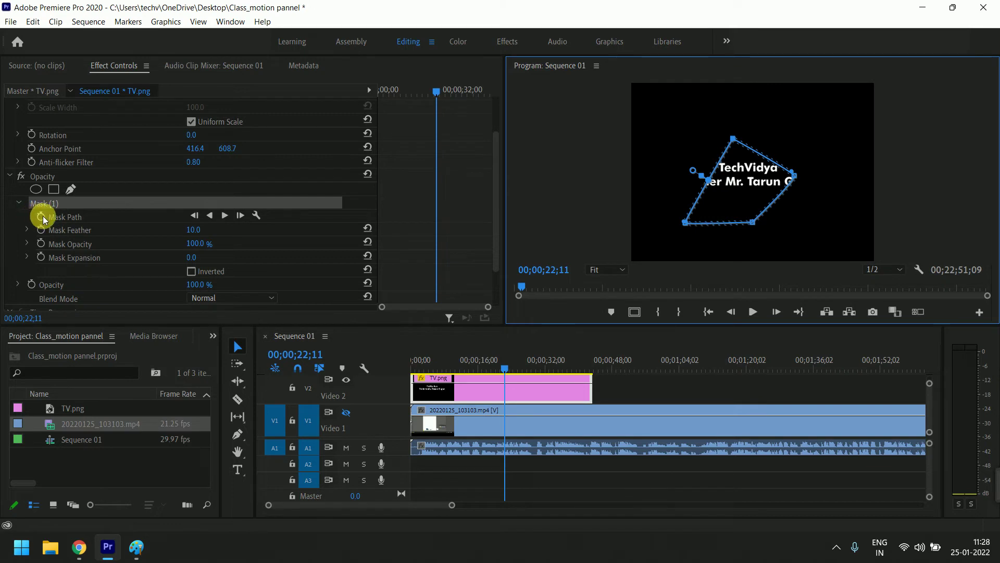
{"action": "left_click", "coordinate": [71, 230]}
{"action": "left_click", "coordinate": [197, 229]}
{"action": "type", "text": "31"}
{"action": "key", "text": "Return"}
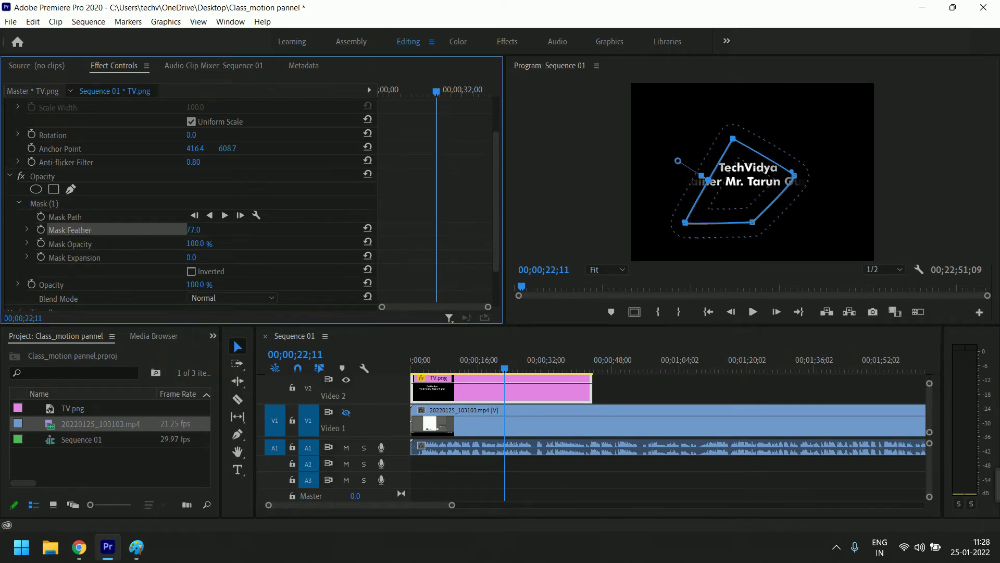
{"action": "mouse_move", "coordinate": [687, 167]}
{"action": "left_mouse_down"}
{"action": "mouse_move", "coordinate": [694, 171]}
{"action": "mouse_move", "coordinate": [678, 161]}
{"action": "left_mouse_up"}
Step: Test Mask Opacity at 0%, then bring it back to 100%
{"action": "left_click", "coordinate": [200, 245]}
{"action": "type", "text": "0"}
{"action": "key", "text": "Return"}
{"action": "left_click_drag", "start_coordinate": [198, 244], "coordinate": [202, 236]}
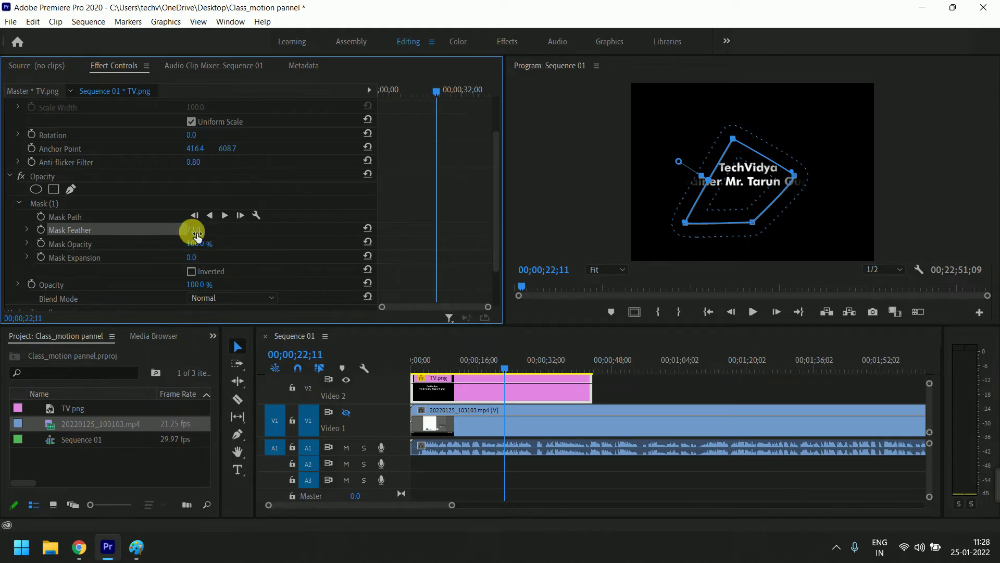
Step: Set mask feather to 59, shift the mask up-left, and add an empty Mask (2)
{"action": "scroll", "coordinate": [213, 238], "scroll_direction": "down", "scroll_amount": 3}
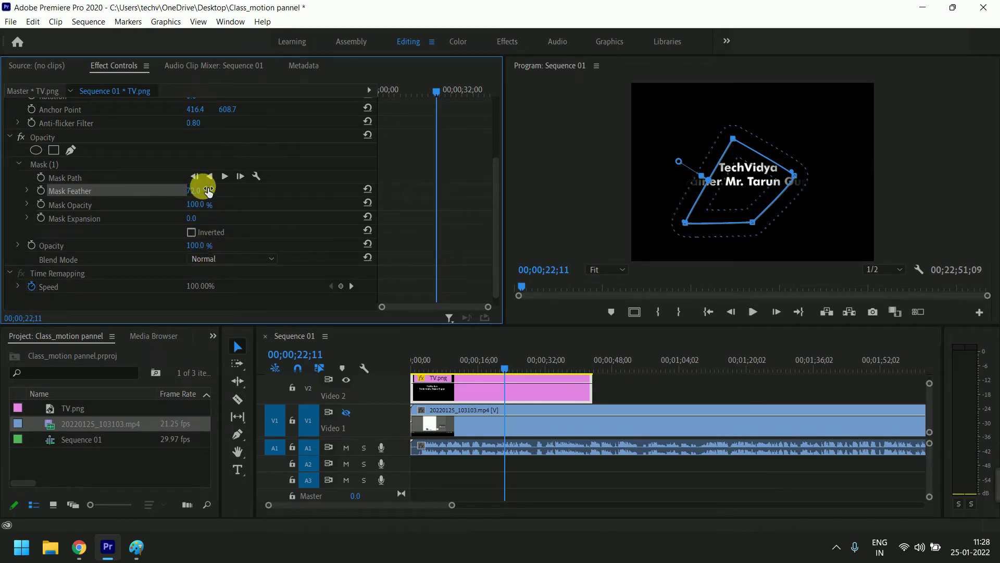
{"action": "left_click_drag", "start_coordinate": [209, 191], "coordinate": [210, 194]}
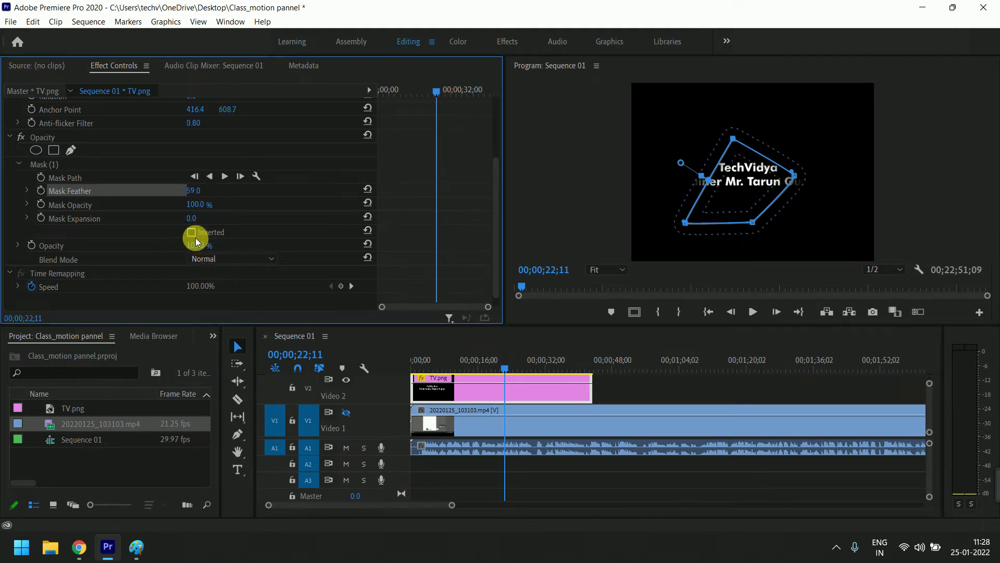
{"action": "left_click_drag", "start_coordinate": [737, 178], "coordinate": [703, 162]}
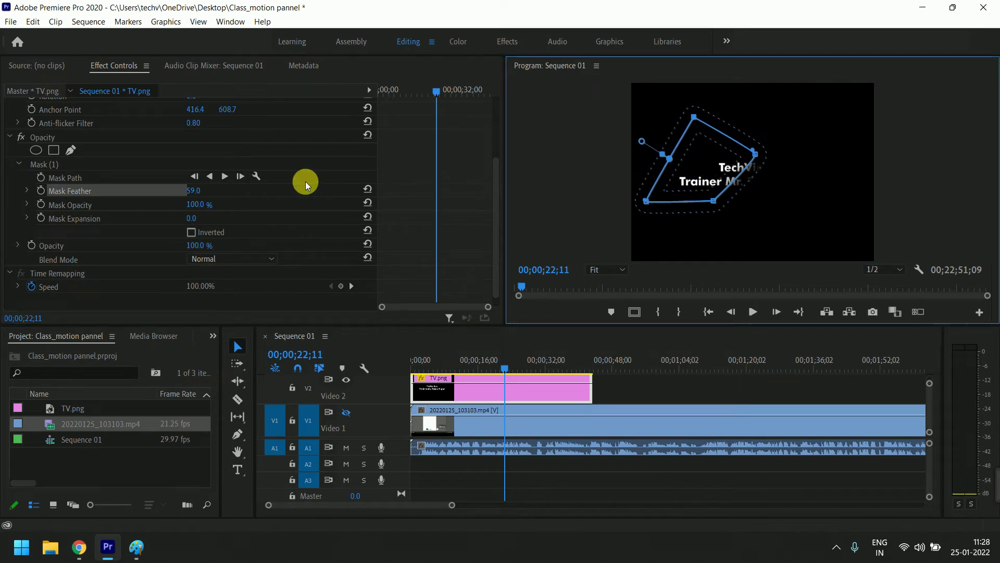
{"action": "left_click", "coordinate": [72, 150]}
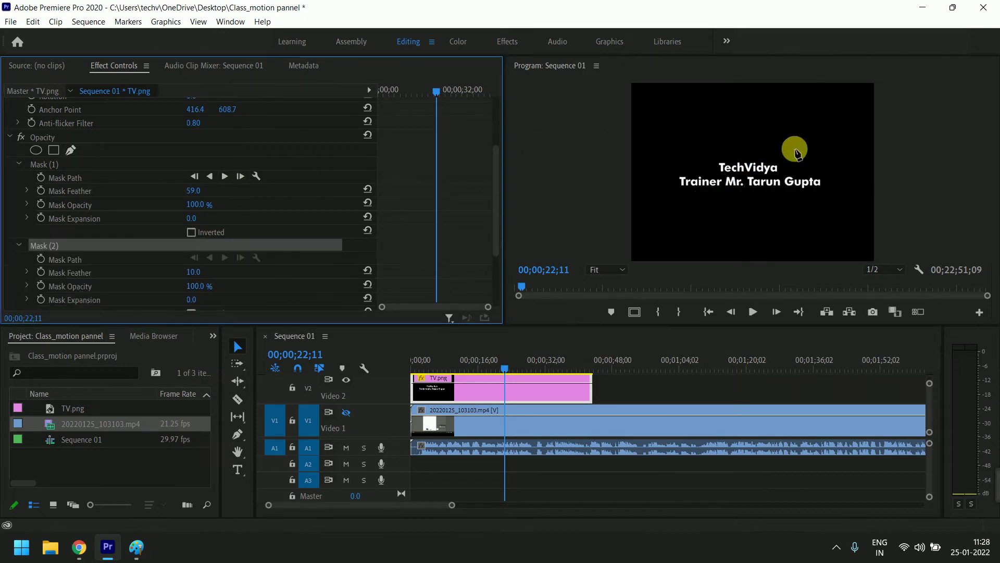
Step: Draw a closed four-point Mask (2) framing Gupta
{"action": "left_click", "coordinate": [792, 158]}
{"action": "left_click", "coordinate": [774, 198]}
{"action": "left_click", "coordinate": [829, 203]}
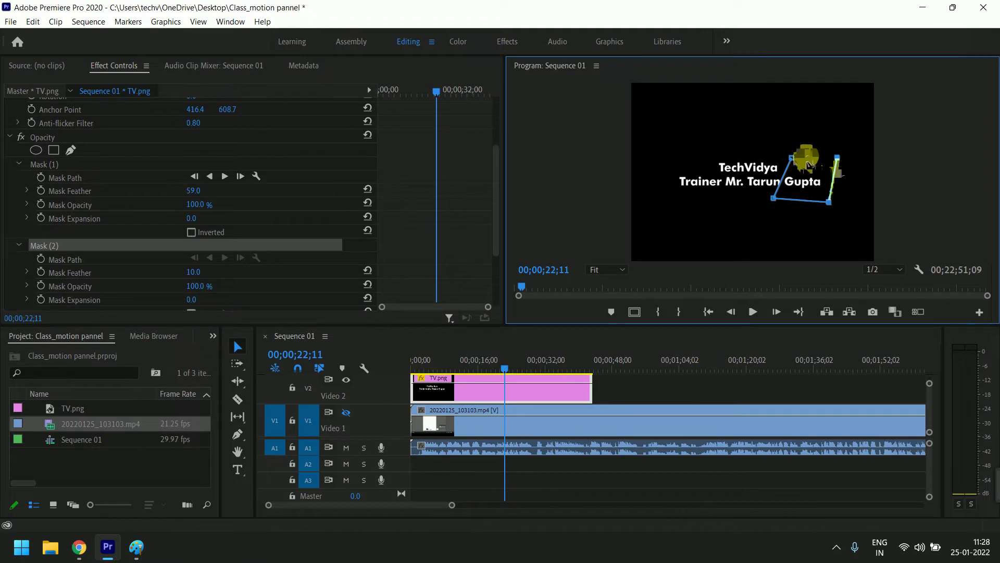
{"action": "left_click", "coordinate": [838, 157]}
{"action": "left_click", "coordinate": [790, 159]}
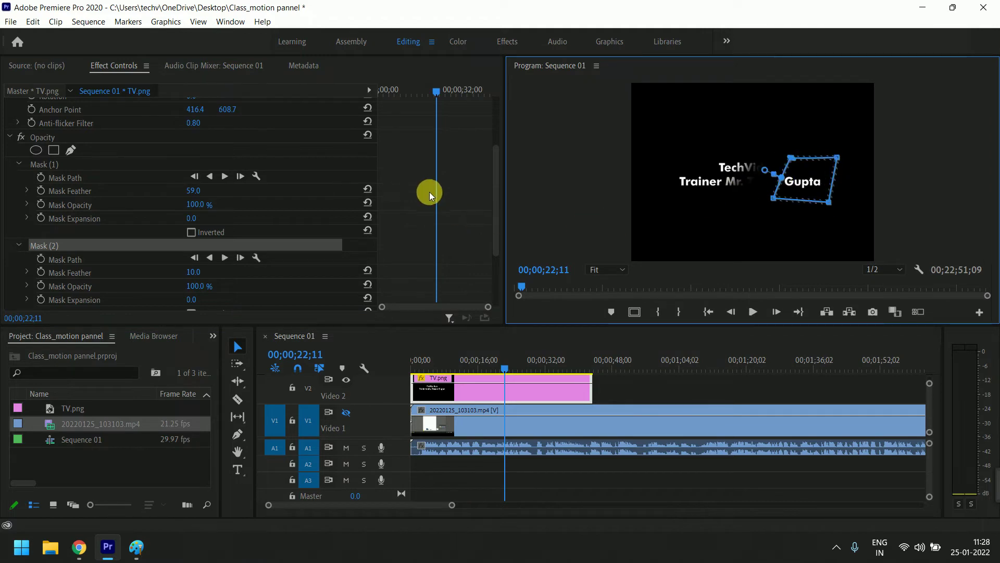
Step: Set Mask (1) to 64 feather and 48% opacity, and clip Opacity to 95%
{"action": "scroll", "coordinate": [248, 218], "scroll_direction": "down", "scroll_amount": 2}
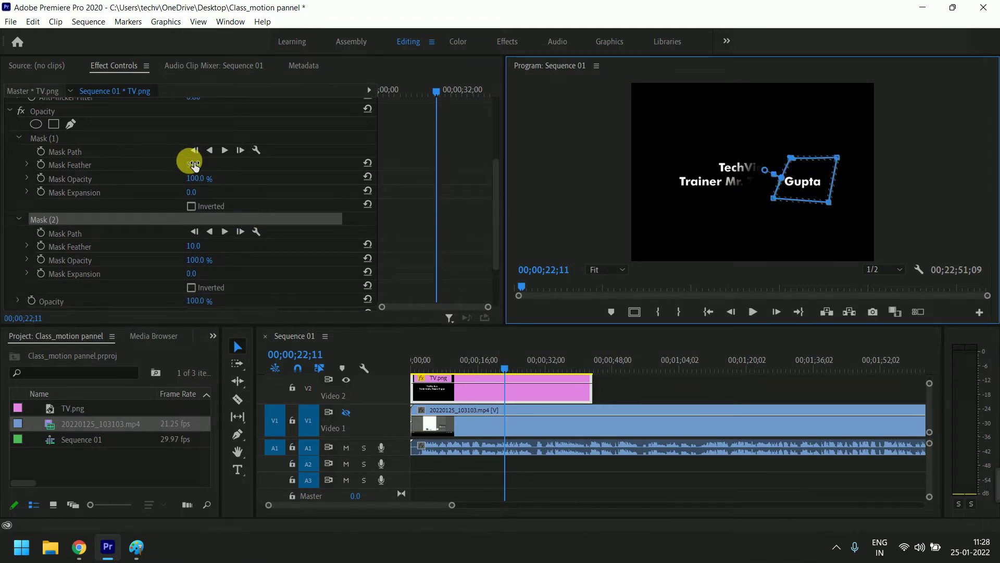
{"action": "mouse_move", "coordinate": [192, 164]}
{"action": "left_mouse_down"}
{"action": "mouse_move", "coordinate": [177, 164]}
{"action": "mouse_move", "coordinate": [211, 164]}
{"action": "mouse_move", "coordinate": [172, 178]}
{"action": "left_mouse_up"}
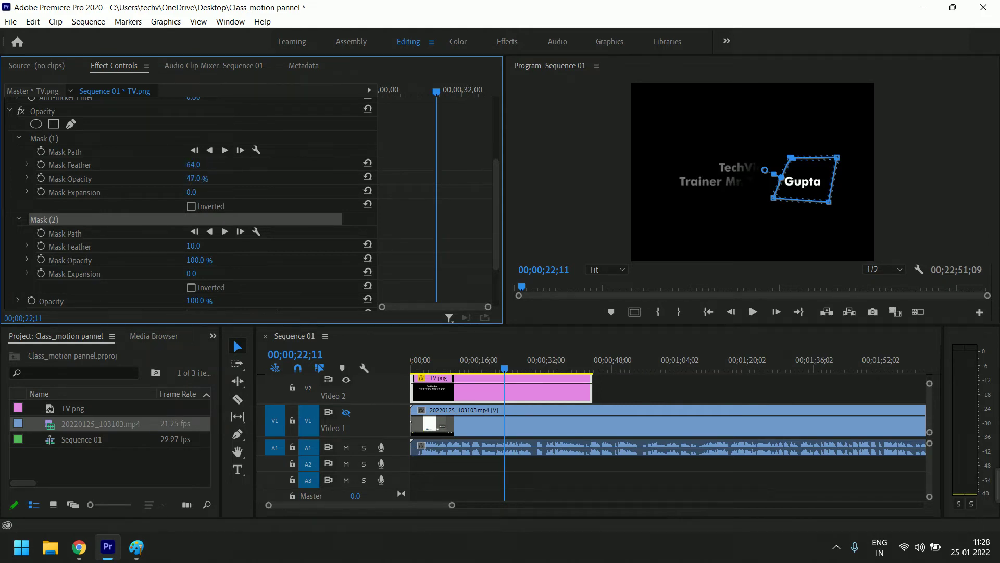
{"action": "scroll", "coordinate": [287, 233], "scroll_direction": "down", "scroll_amount": 1}
{"action": "scroll", "coordinate": [287, 233], "scroll_direction": "down", "scroll_amount": 2}
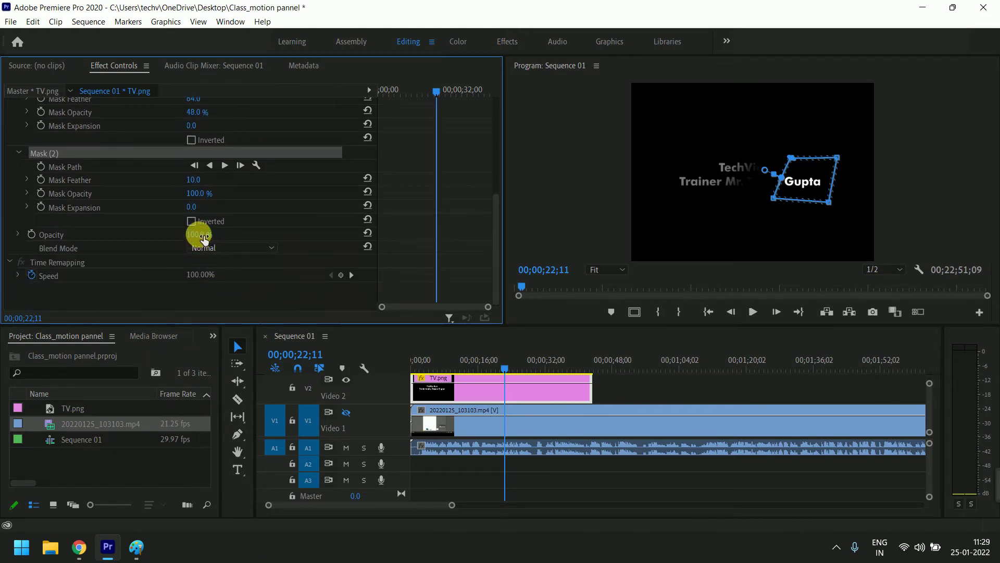
{"action": "mouse_move", "coordinate": [201, 239]}
{"action": "left_mouse_down"}
{"action": "mouse_move", "coordinate": [154, 239]}
{"action": "mouse_move", "coordinate": [210, 236]}
{"action": "left_mouse_up"}
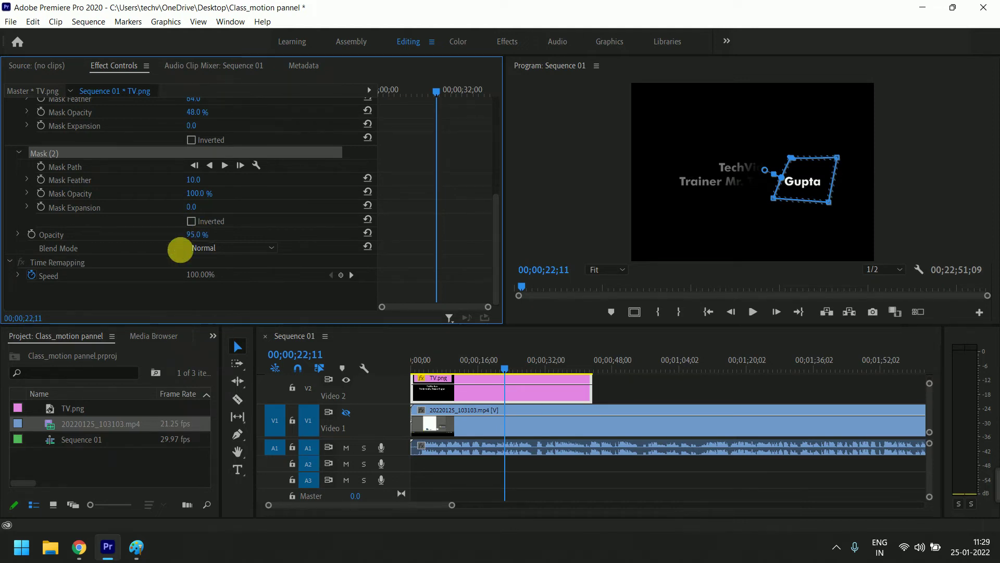
Step: Set Mask (1) expansion to -9, and try Mask (2) expansion at 49, 2.0, then -16
{"action": "scroll", "coordinate": [135, 221], "scroll_direction": "up", "scroll_amount": 2}
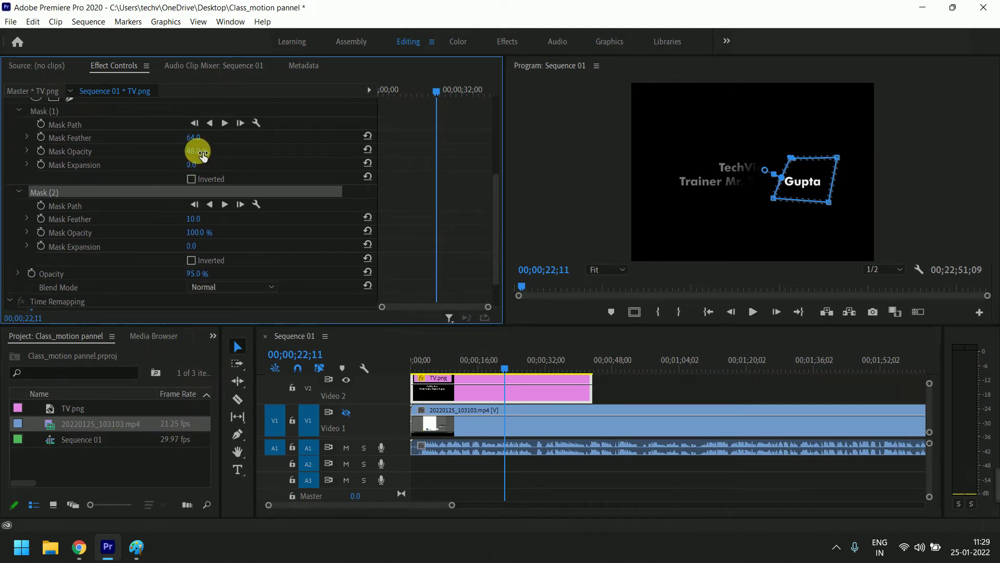
{"action": "left_click_drag", "start_coordinate": [192, 166], "coordinate": [185, 166]}
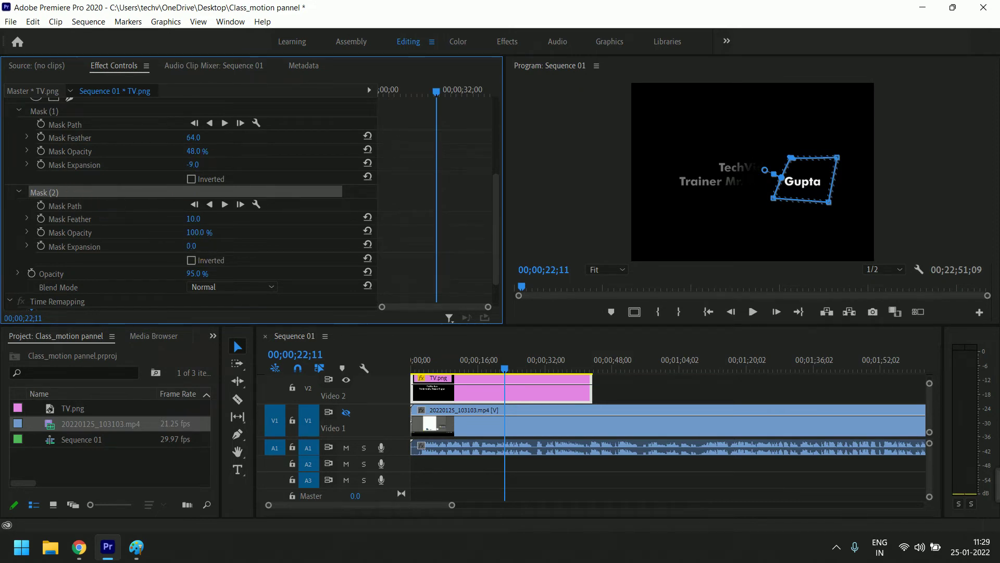
{"action": "mouse_move", "coordinate": [192, 245]}
{"action": "left_mouse_down"}
{"action": "mouse_move", "coordinate": [218, 246]}
{"action": "mouse_move", "coordinate": [157, 246]}
{"action": "mouse_move", "coordinate": [209, 247]}
{"action": "left_mouse_up"}
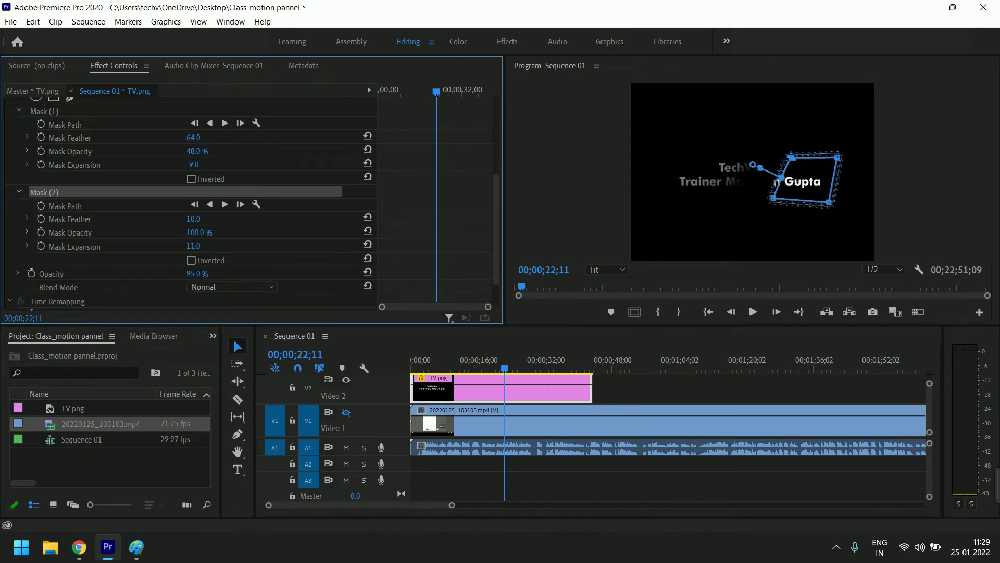
{"action": "left_click", "coordinate": [217, 255]}
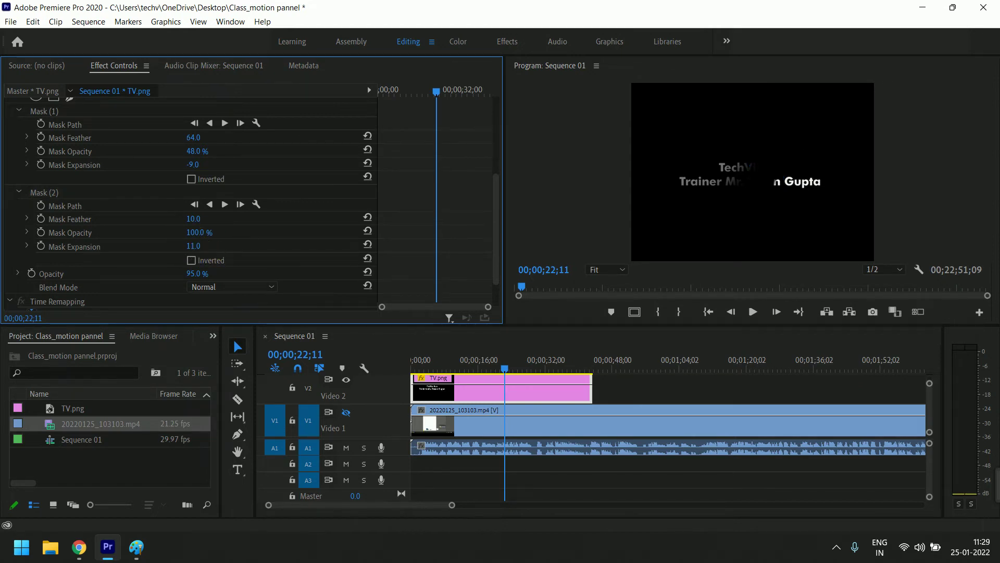
{"action": "left_click_drag", "start_coordinate": [193, 246], "coordinate": [92, 211]}
{"action": "left_click", "coordinate": [40, 192]}
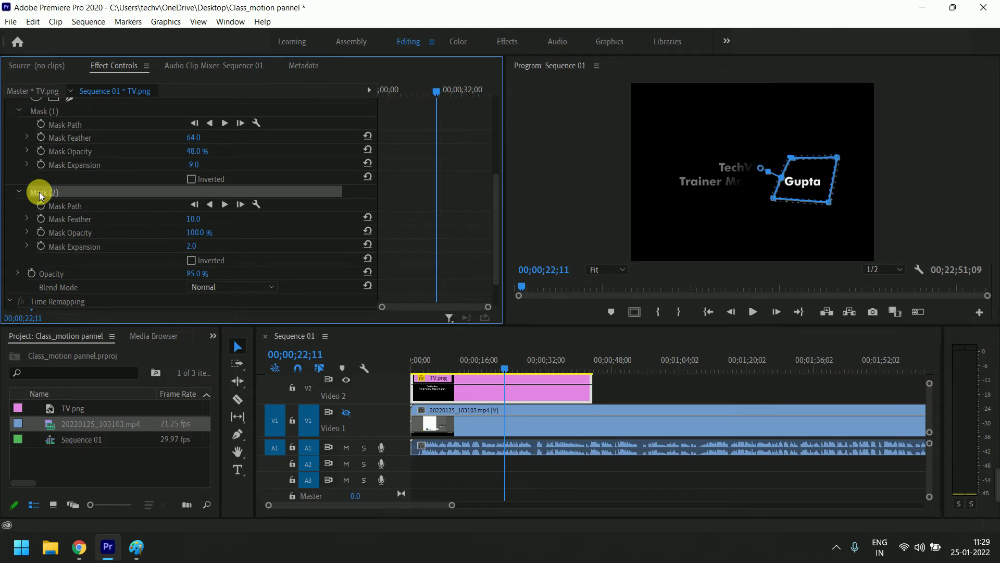
{"action": "left_click_drag", "start_coordinate": [191, 245], "coordinate": [172, 246]}
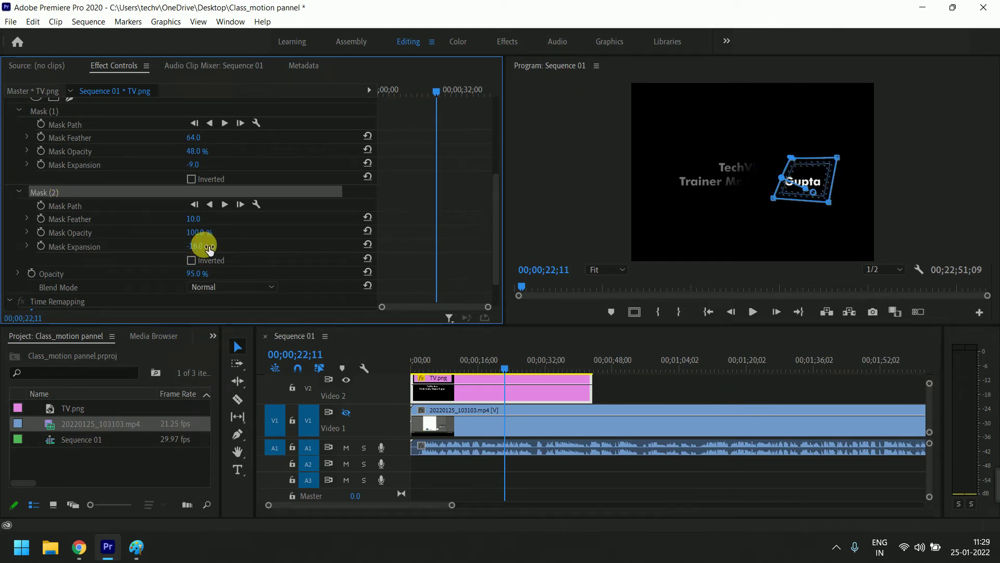
Step: Toggle Mask (2) inversion on and off, delete Mask (2), and select Mask (1)
{"action": "left_click", "coordinate": [191, 260]}
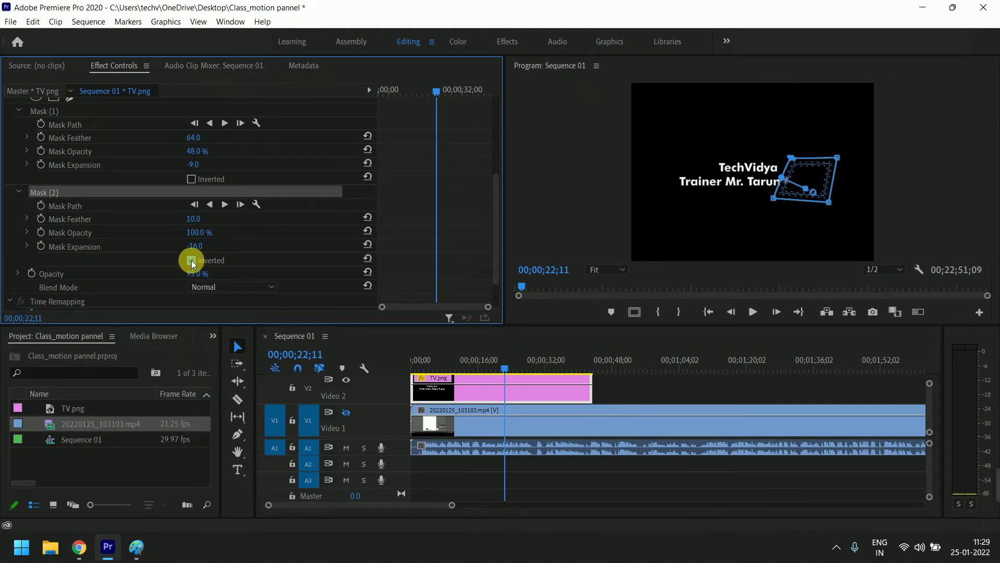
{"action": "left_click", "coordinate": [191, 260]}
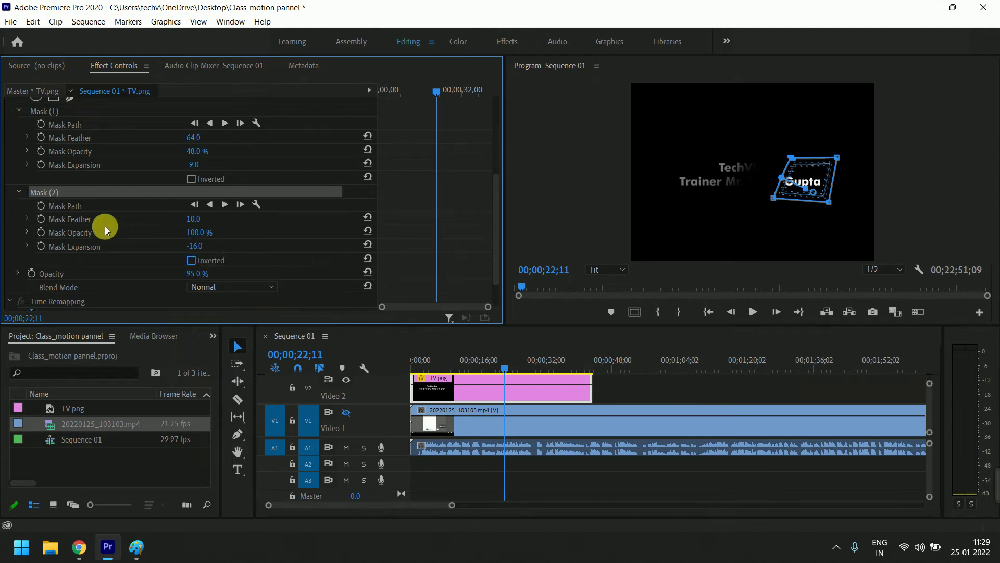
{"action": "key", "text": "Delete"}
{"action": "left_click", "coordinate": [60, 119]}
Step: Delete Mask (1) and reset Motion to Position 360, 240 and Anchor Point 960, 540
{"action": "key", "text": "Delete"}
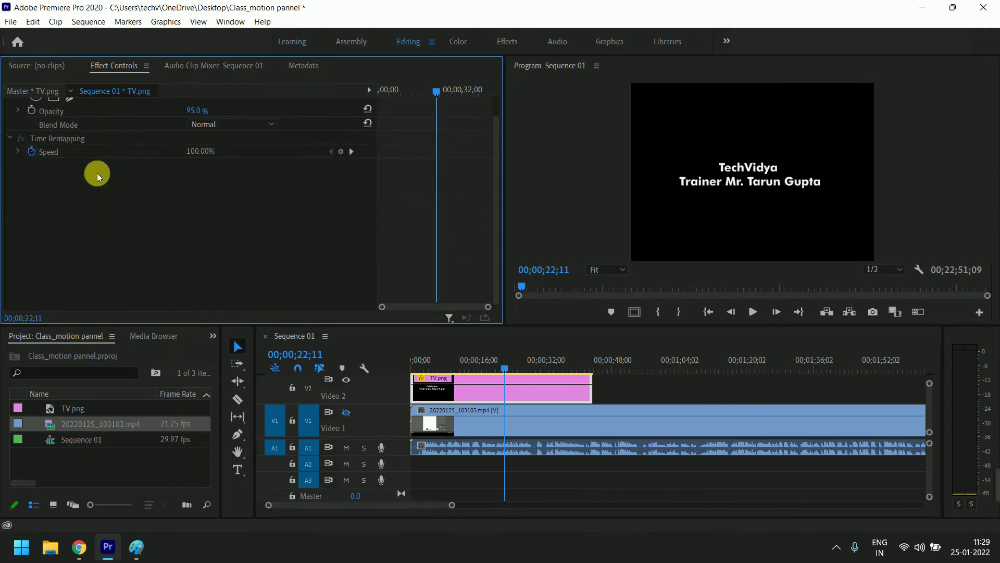
{"action": "scroll", "coordinate": [208, 238], "scroll_direction": "up", "scroll_amount": 5}
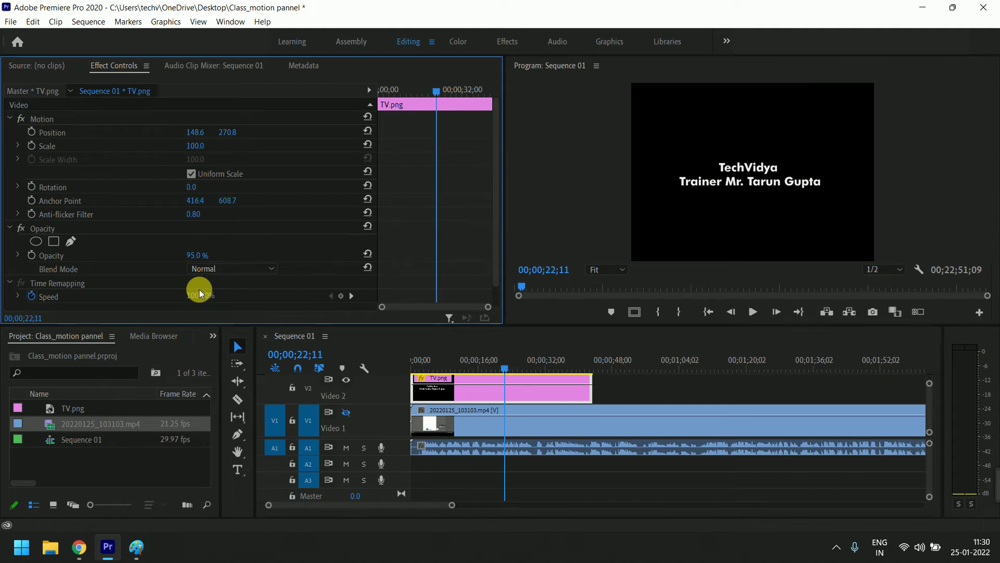
{"action": "left_click", "coordinate": [369, 117]}
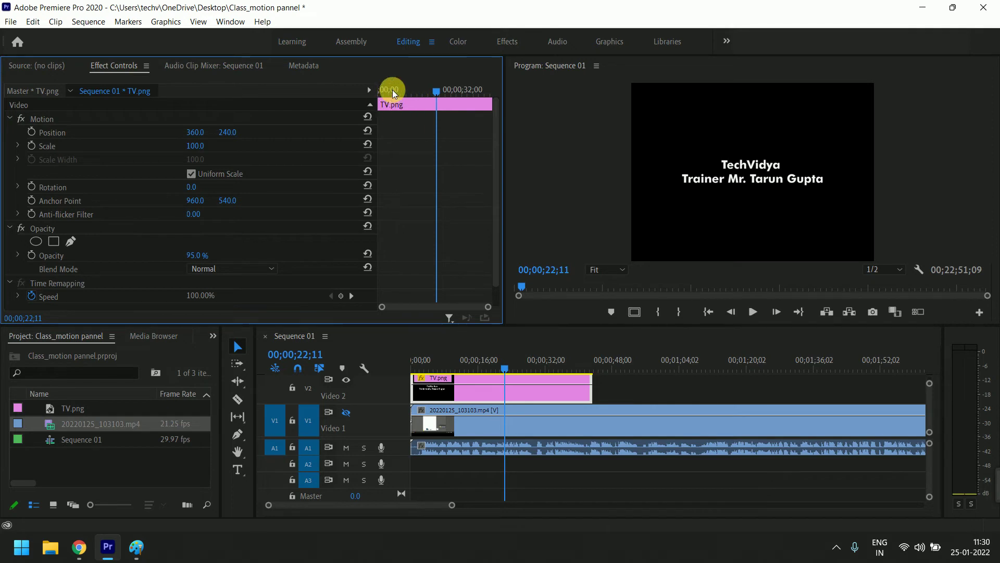
Step: Preview the sequence with audio track A1 muted, ending with the playhead at 00;00;00;00
{"action": "left_click_drag", "start_coordinate": [392, 90], "coordinate": [384, 101]}
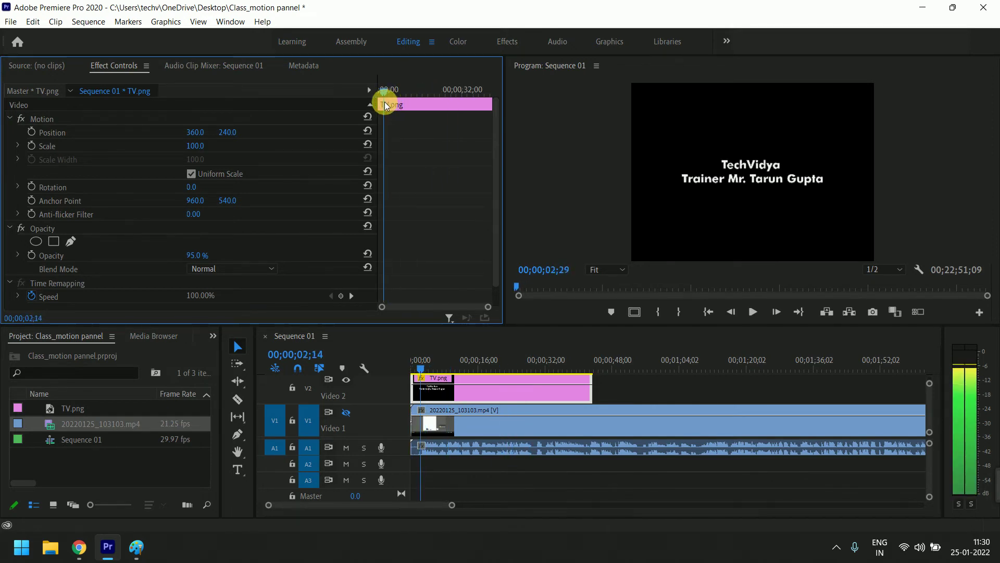
{"action": "mouse_move", "coordinate": [419, 364]}
{"action": "left_mouse_down"}
{"action": "mouse_move", "coordinate": [504, 371]}
{"action": "mouse_move", "coordinate": [447, 396]}
{"action": "left_mouse_up"}
{"action": "left_click", "coordinate": [346, 447]}
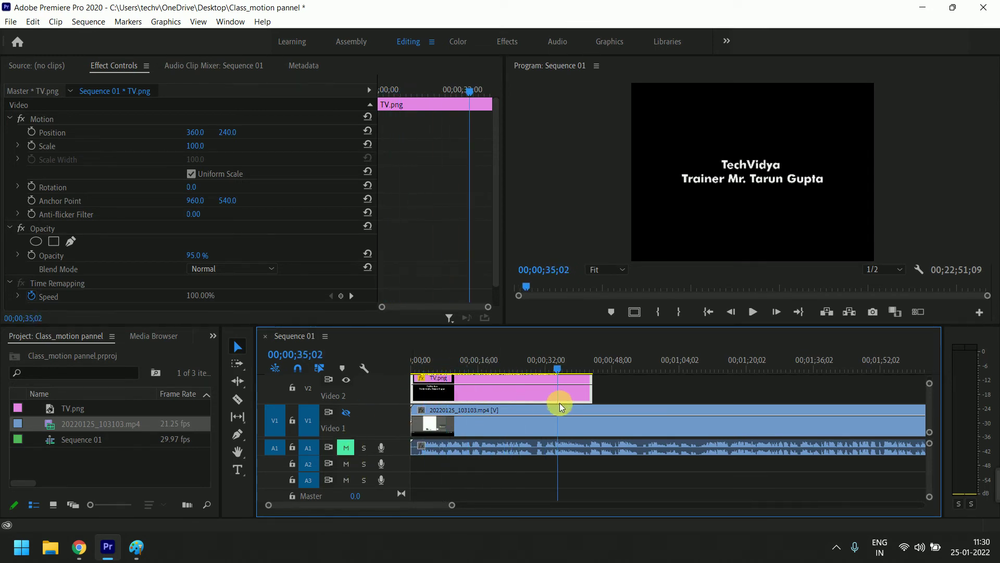
{"action": "left_click_drag", "start_coordinate": [447, 396], "coordinate": [483, 387]}
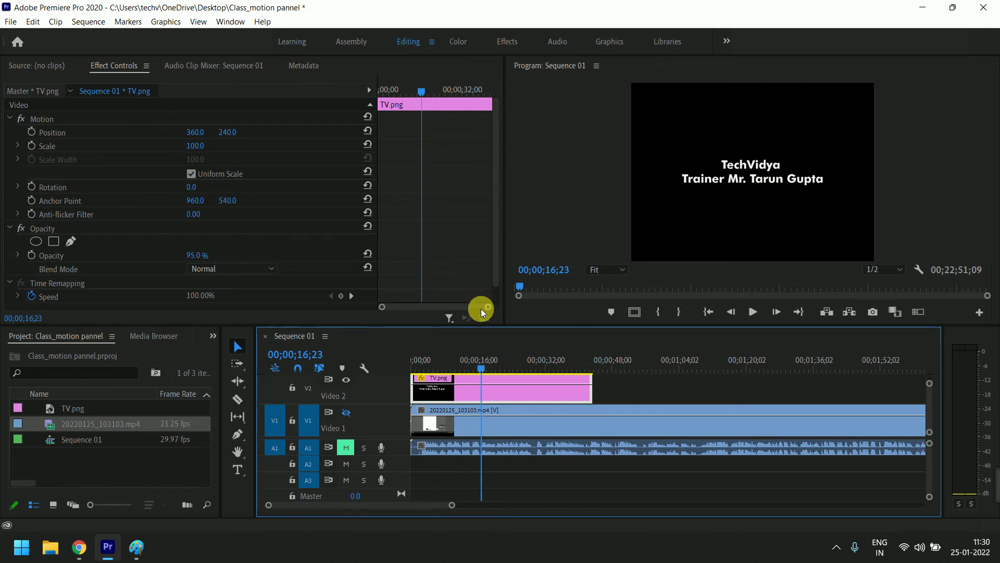
{"action": "left_click_drag", "start_coordinate": [478, 365], "coordinate": [440, 348]}
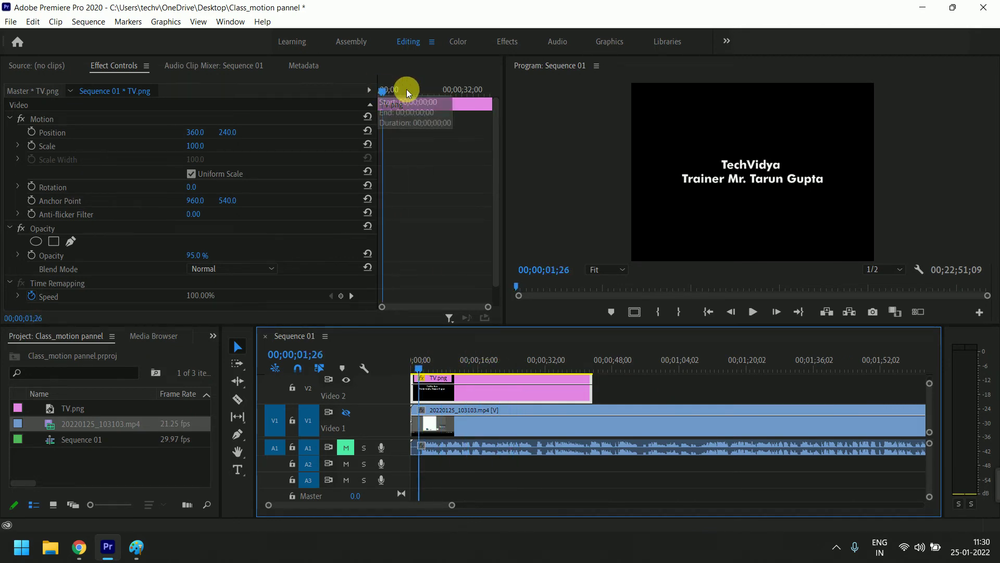
{"action": "mouse_move", "coordinate": [407, 89]}
{"action": "left_mouse_down"}
{"action": "mouse_move", "coordinate": [373, 92]}
{"action": "mouse_move", "coordinate": [394, 107]}
{"action": "mouse_move", "coordinate": [359, 115]}
{"action": "left_mouse_up"}
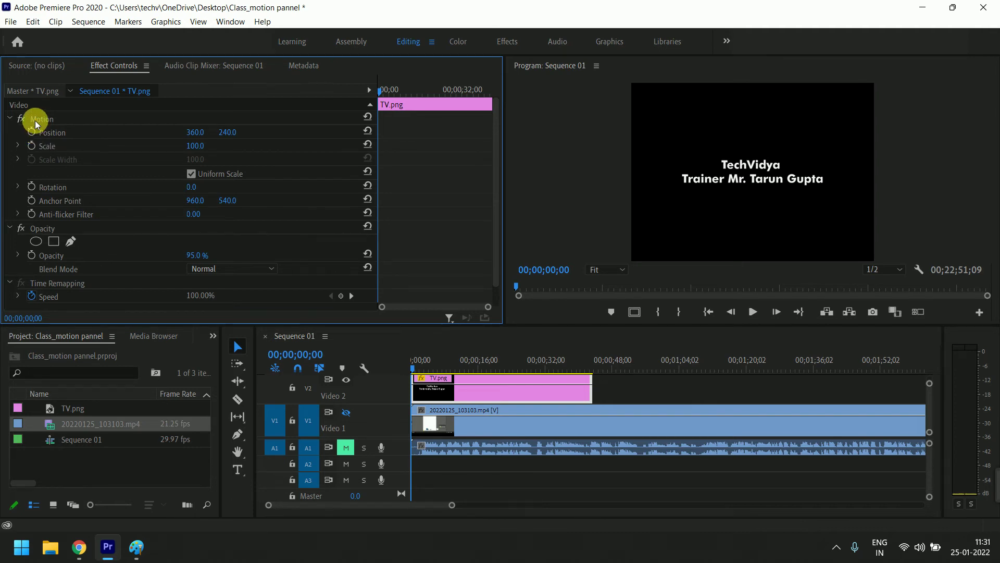
Step: Start Position keyframing at 00;00, undoing an accidental keyframe move
{"action": "left_click", "coordinate": [35, 132]}
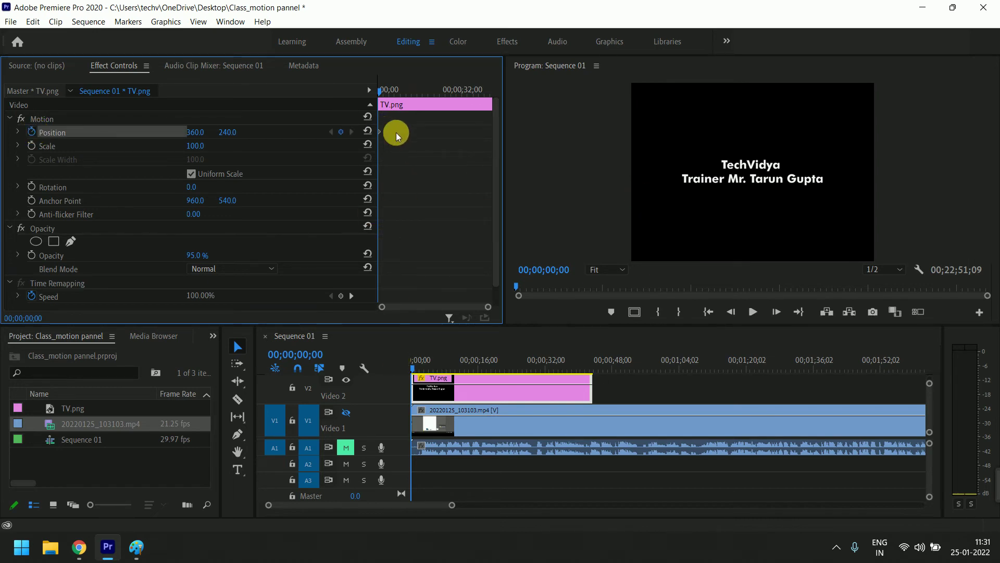
{"action": "scroll", "coordinate": [396, 132], "scroll_direction": "up", "scroll_amount": 2}
{"action": "scroll", "coordinate": [396, 132], "scroll_direction": "up", "scroll_amount": 2}
{"action": "scroll", "coordinate": [396, 132], "scroll_direction": "up", "scroll_amount": 2}
{"action": "scroll", "coordinate": [386, 126], "scroll_direction": "up", "scroll_amount": 1}
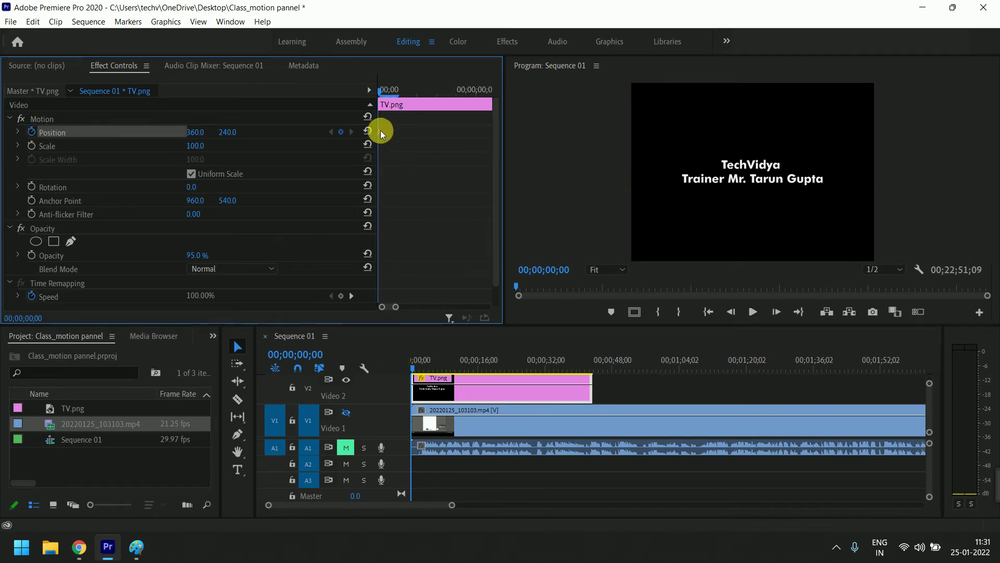
{"action": "left_click_drag", "start_coordinate": [380, 132], "coordinate": [393, 132]}
{"action": "key", "text": "ctrl+z"}
Step: At about one second, keyframe the title at Position 471, 428 in the lower right
{"action": "left_click_drag", "start_coordinate": [383, 89], "coordinate": [436, 92]}
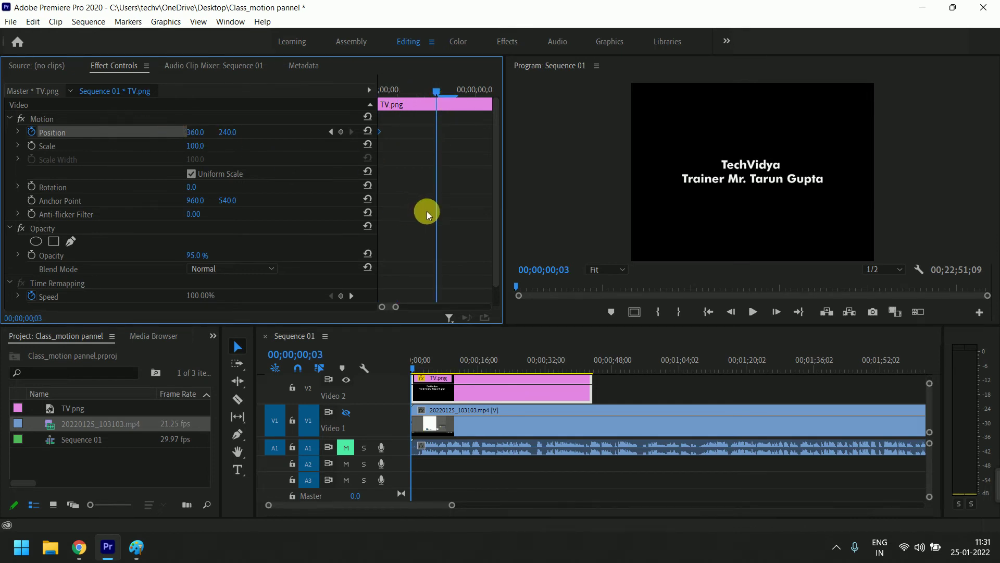
{"action": "scroll", "coordinate": [428, 198], "scroll_direction": "down", "scroll_amount": 2}
{"action": "left_click", "coordinate": [394, 94]}
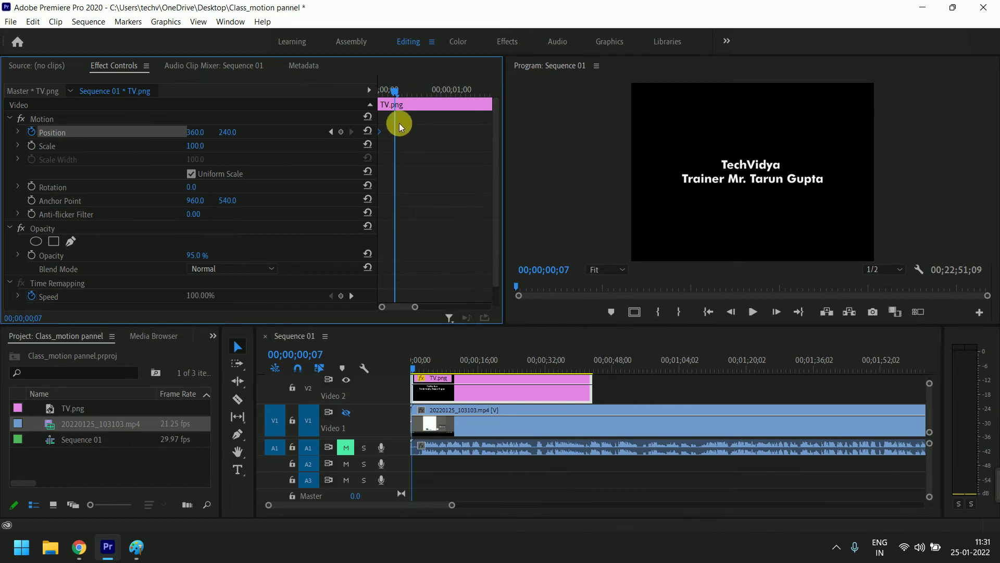
{"action": "left_click_drag", "start_coordinate": [397, 94], "coordinate": [407, 97]}
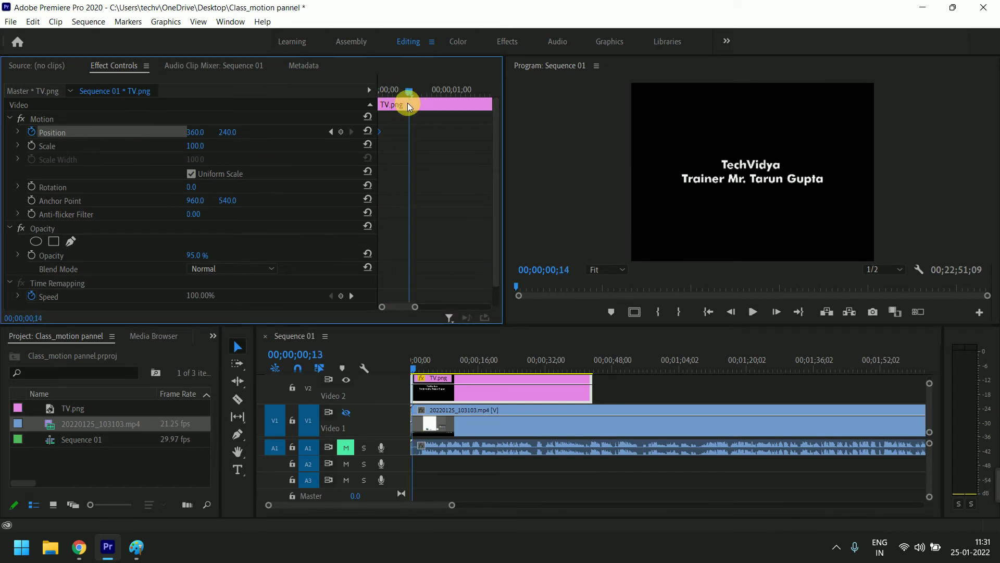
{"action": "scroll", "coordinate": [414, 120], "scroll_direction": "down", "scroll_amount": 5}
{"action": "mouse_move", "coordinate": [385, 93]}
{"action": "left_mouse_down"}
{"action": "mouse_move", "coordinate": [404, 94]}
{"action": "mouse_move", "coordinate": [366, 99]}
{"action": "mouse_move", "coordinate": [422, 106]}
{"action": "left_mouse_up"}
{"action": "scroll", "coordinate": [384, 99], "scroll_direction": "up", "scroll_amount": 5}
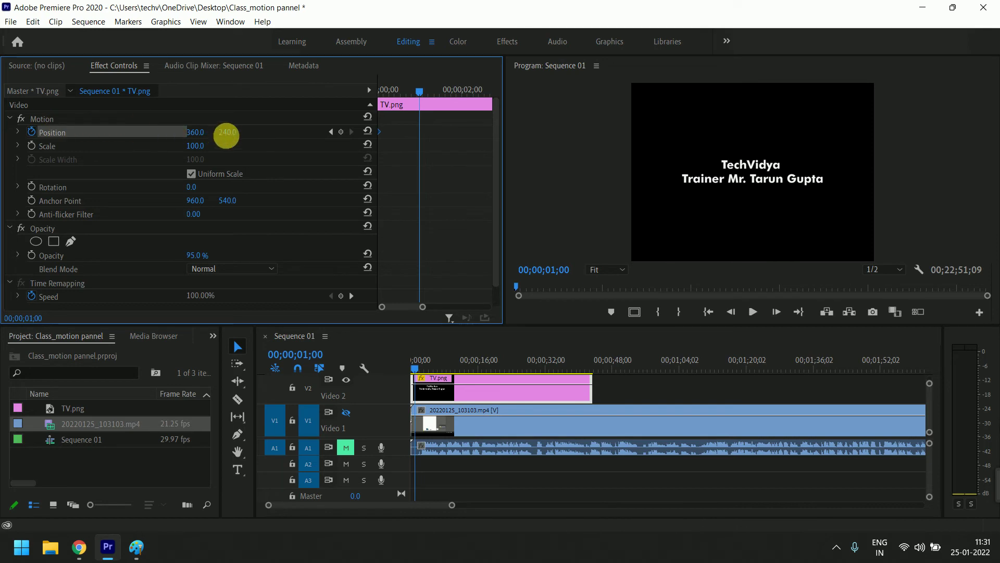
{"action": "left_click_drag", "start_coordinate": [228, 133], "coordinate": [316, 133]}
{"action": "left_click_drag", "start_coordinate": [227, 132], "coordinate": [254, 133]}
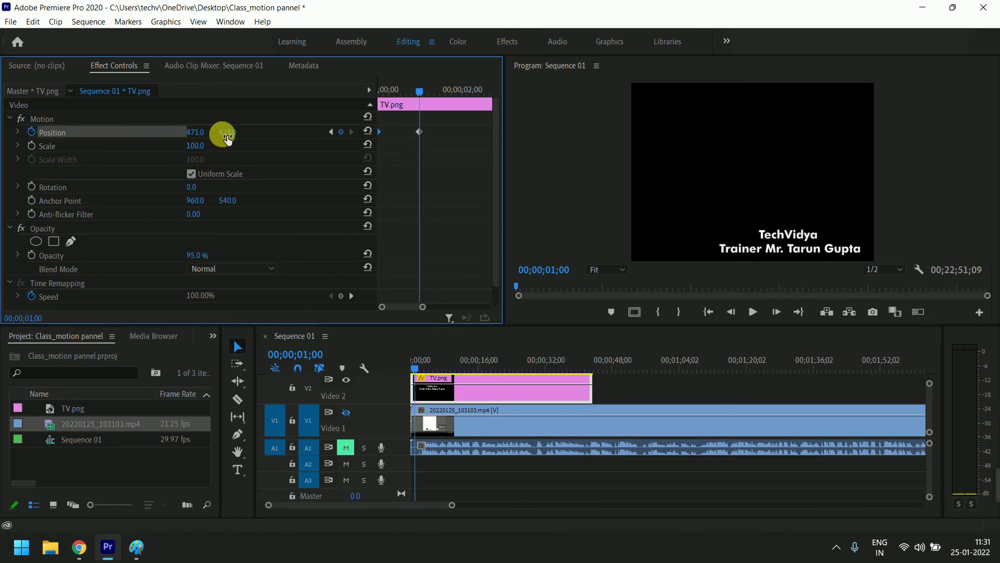
Step: At 00;00;01;28, keyframe the title at Position 229, 59 near the top
{"action": "mouse_move", "coordinate": [420, 90]}
{"action": "left_mouse_down"}
{"action": "mouse_move", "coordinate": [366, 103]}
{"action": "mouse_move", "coordinate": [395, 110]}
{"action": "left_mouse_up"}
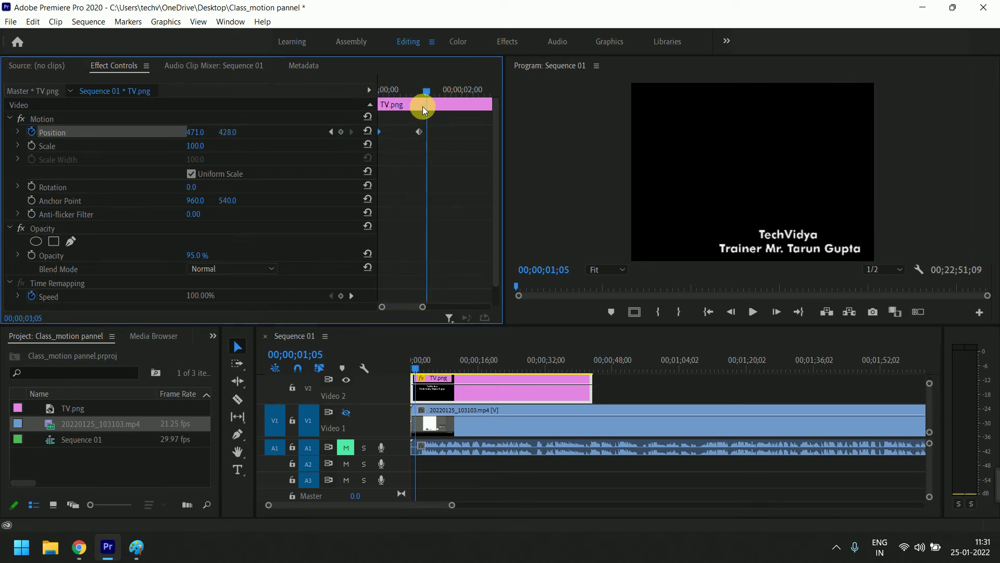
{"action": "left_click_drag", "start_coordinate": [395, 111], "coordinate": [458, 112]}
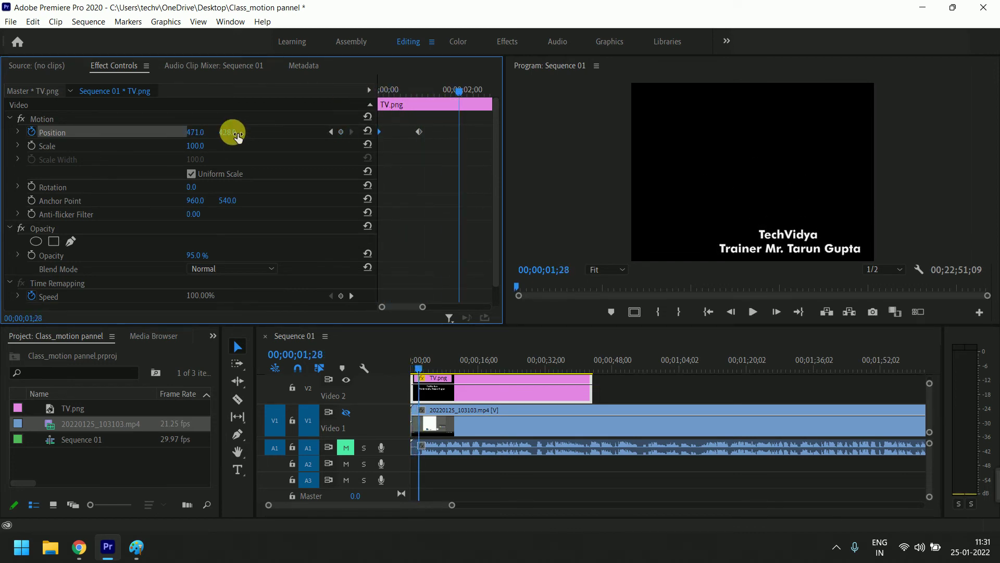
{"action": "left_click_drag", "start_coordinate": [228, 131], "coordinate": [78, 132]}
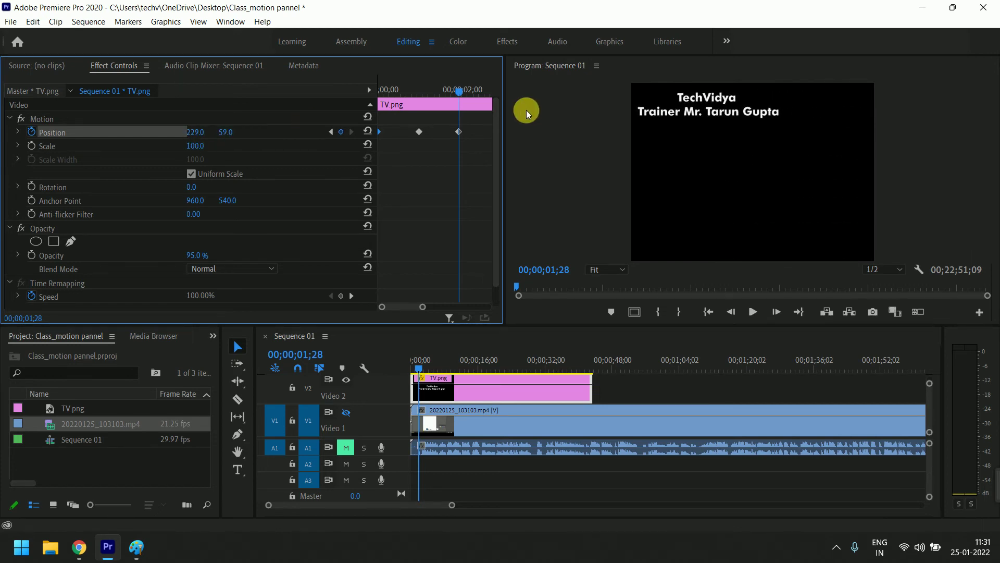
Step: Add a final keyframe near 2;17 returning Position to 360, 240, then play it back
{"action": "left_click_drag", "start_coordinate": [449, 90], "coordinate": [492, 105]}
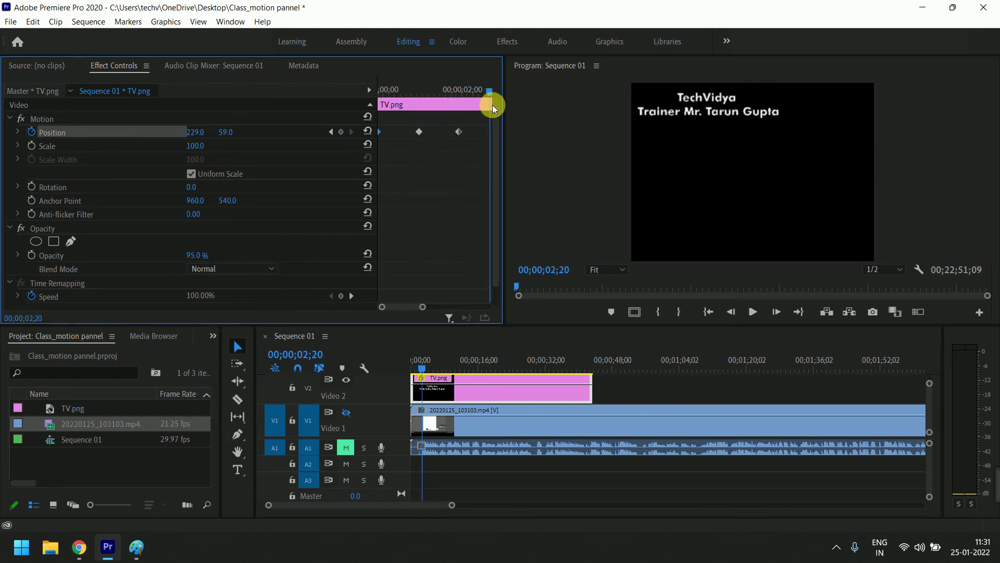
{"action": "left_click_drag", "start_coordinate": [492, 104], "coordinate": [489, 94]}
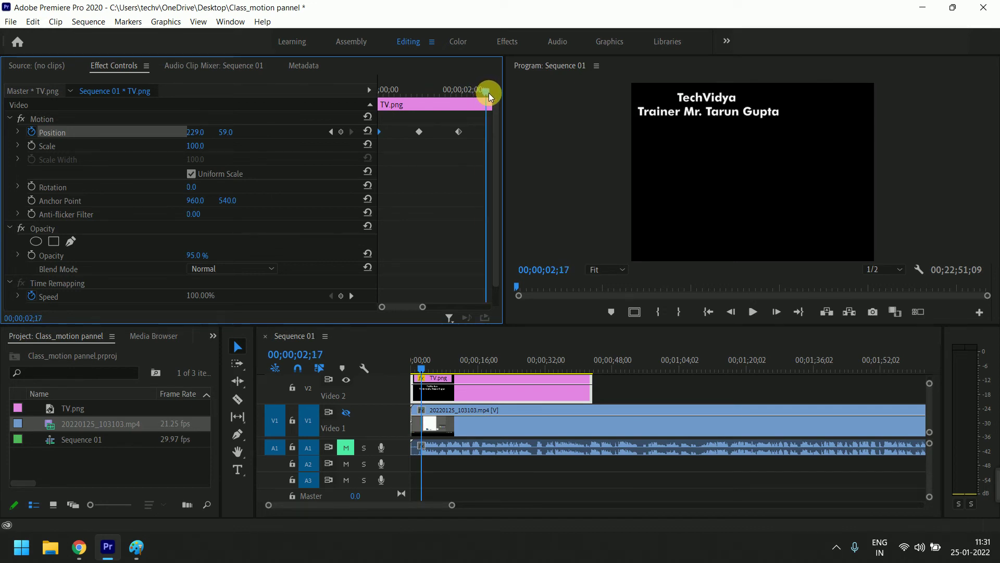
{"action": "left_click", "coordinate": [367, 133]}
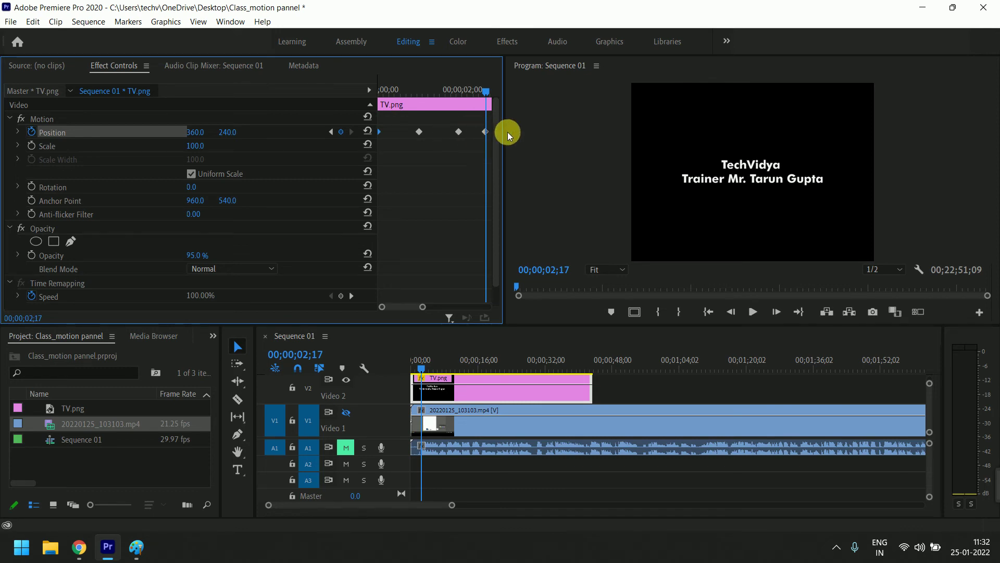
{"action": "left_click", "coordinate": [486, 131]}
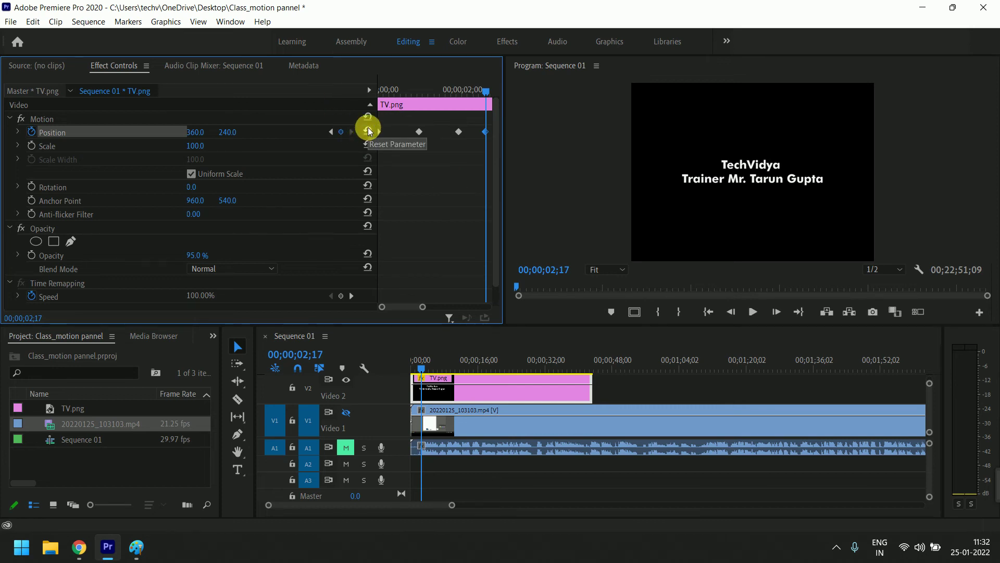
{"action": "left_click", "coordinate": [467, 90]}
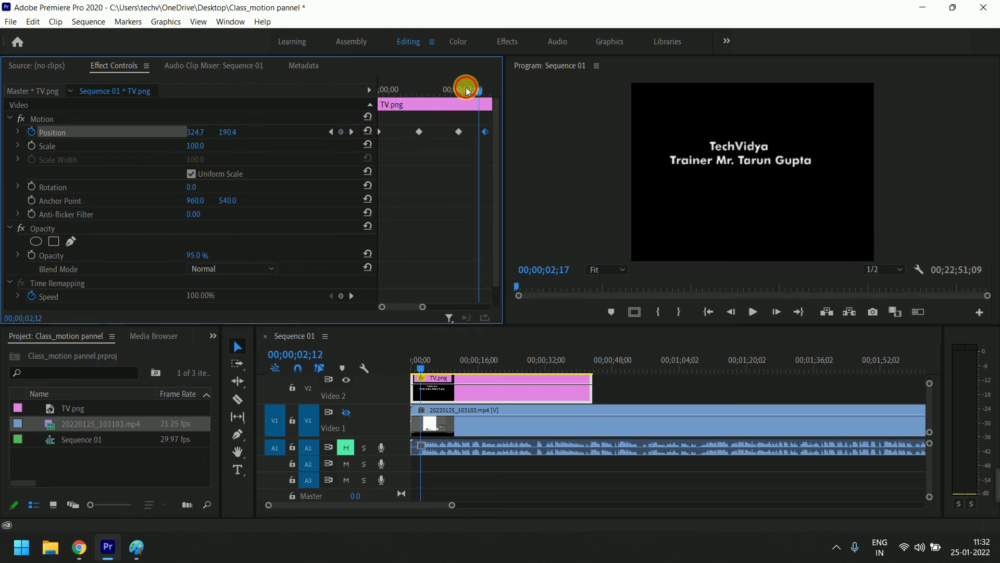
{"action": "key", "text": "j"}
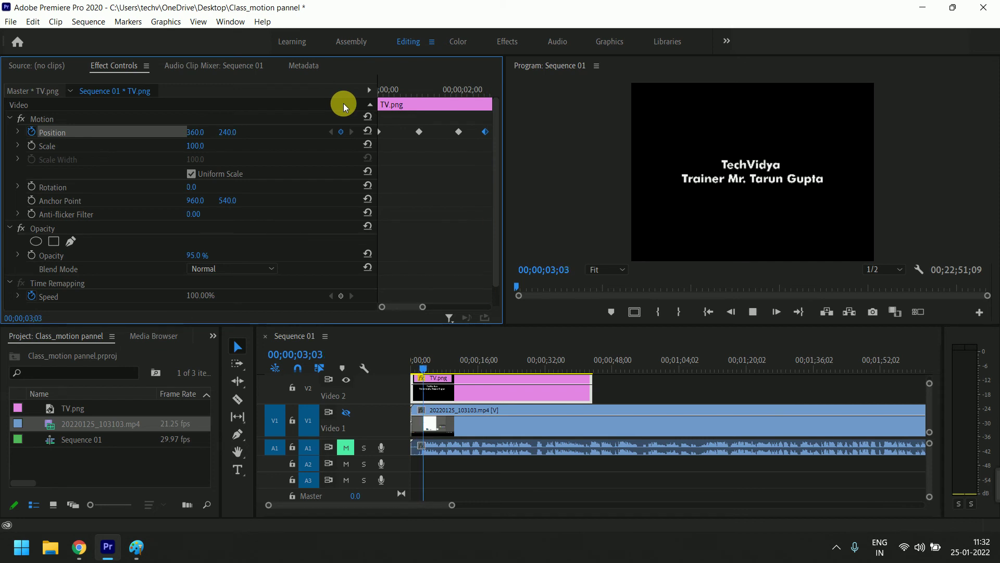
{"action": "left_click_drag", "start_coordinate": [441, 91], "coordinate": [371, 104]}
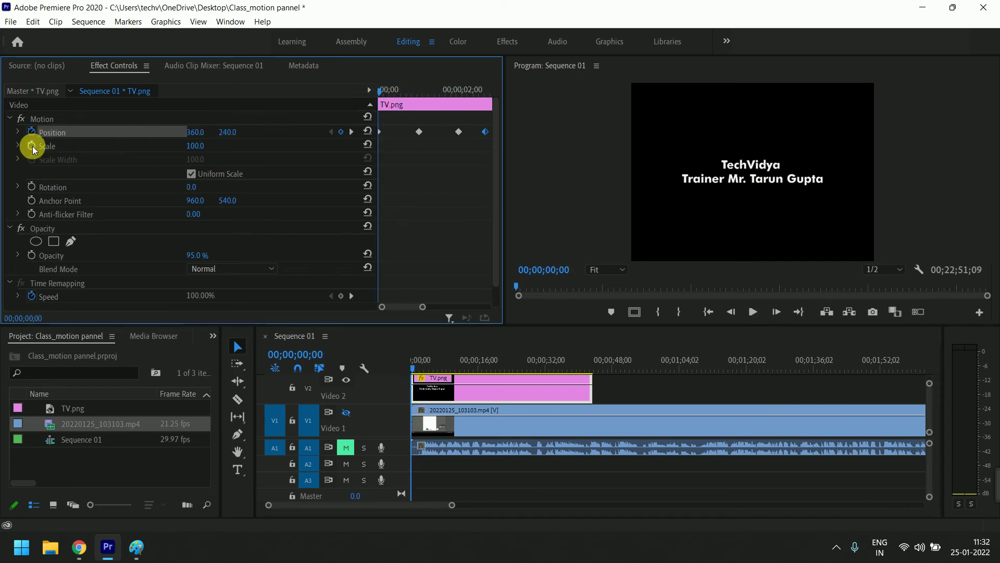
Step: Start Scale keyframing with Scale 0 at the clip start, then preview
{"action": "left_click", "coordinate": [418, 88]}
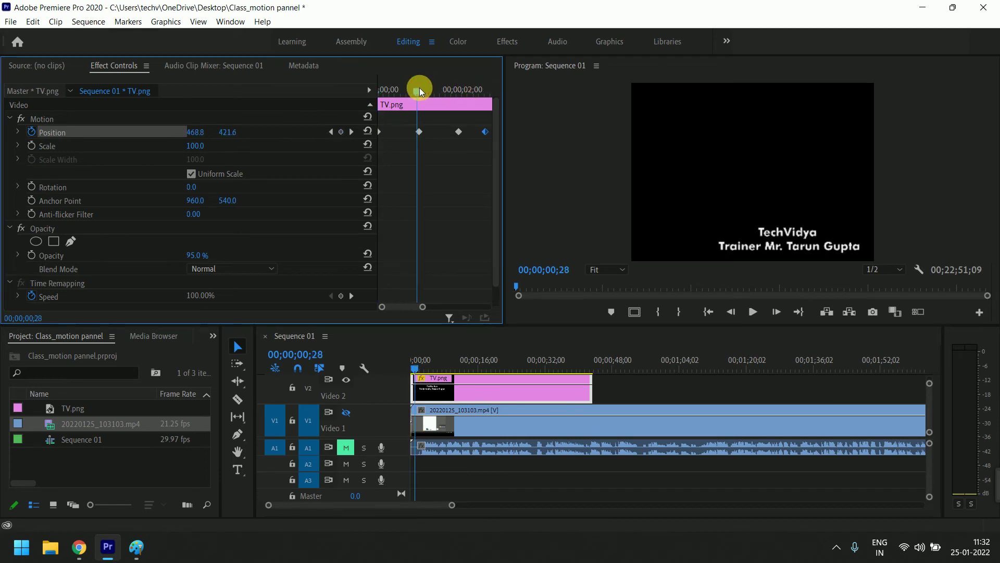
{"action": "left_click", "coordinate": [32, 146]}
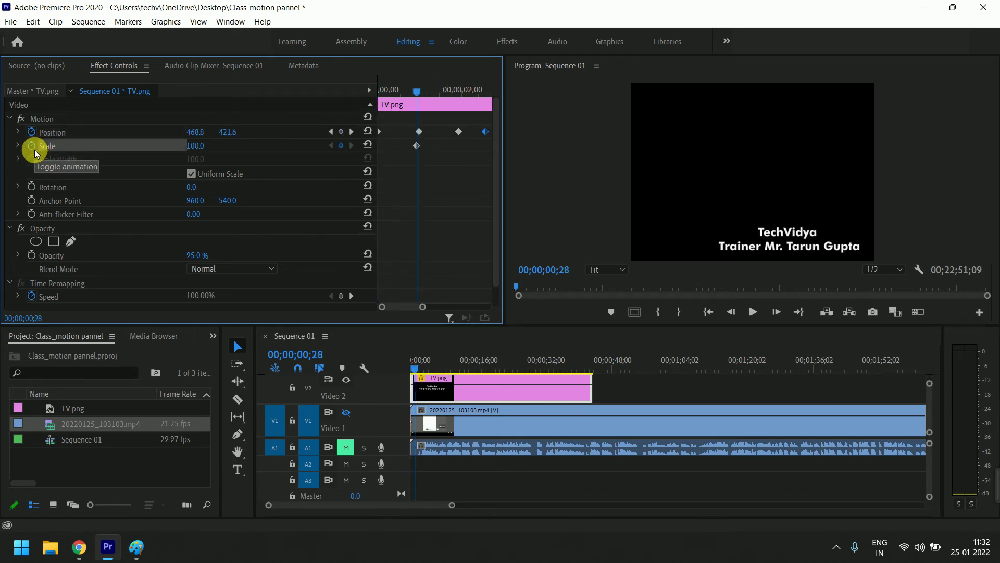
{"action": "left_click_drag", "start_coordinate": [401, 90], "coordinate": [363, 99]}
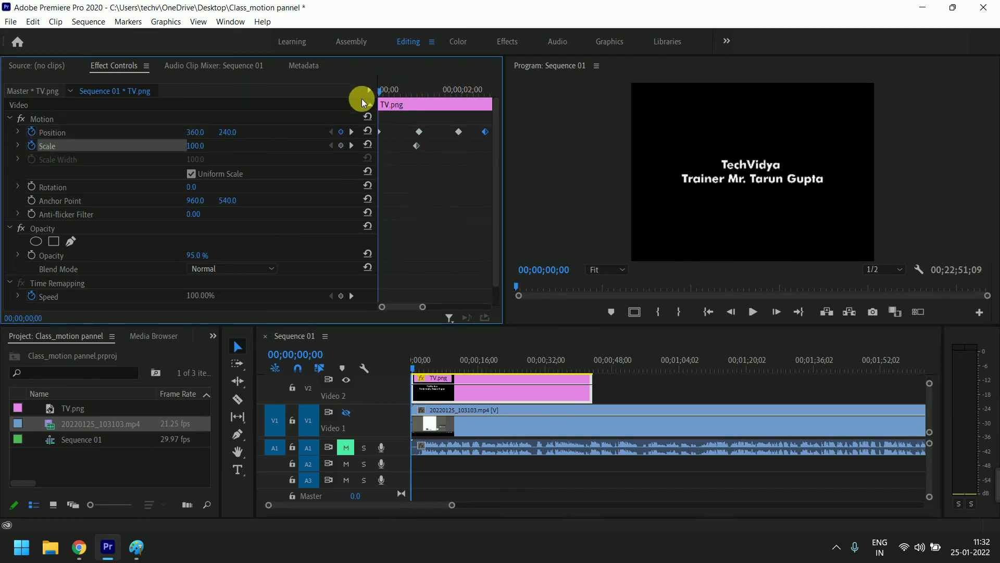
{"action": "left_click", "coordinate": [202, 150]}
{"action": "type", "text": "0"}
{"action": "key", "text": "Return"}
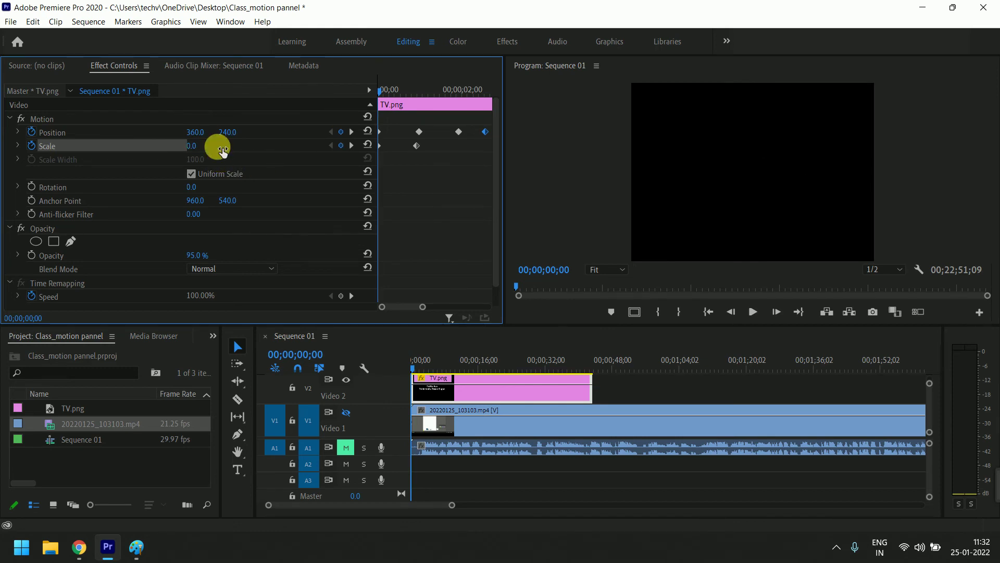
{"action": "key", "text": "space"}
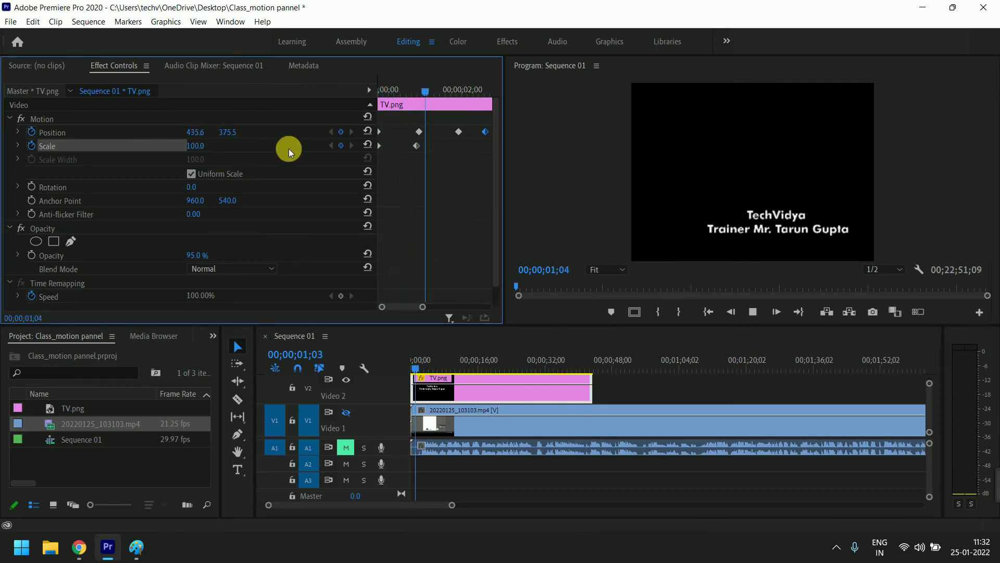
Step: Add Scale keyframes of 140, 121 at 01;21, 157 at 02;11, and 100 at the clip end
{"action": "left_click_drag", "start_coordinate": [194, 146], "coordinate": [221, 146]}
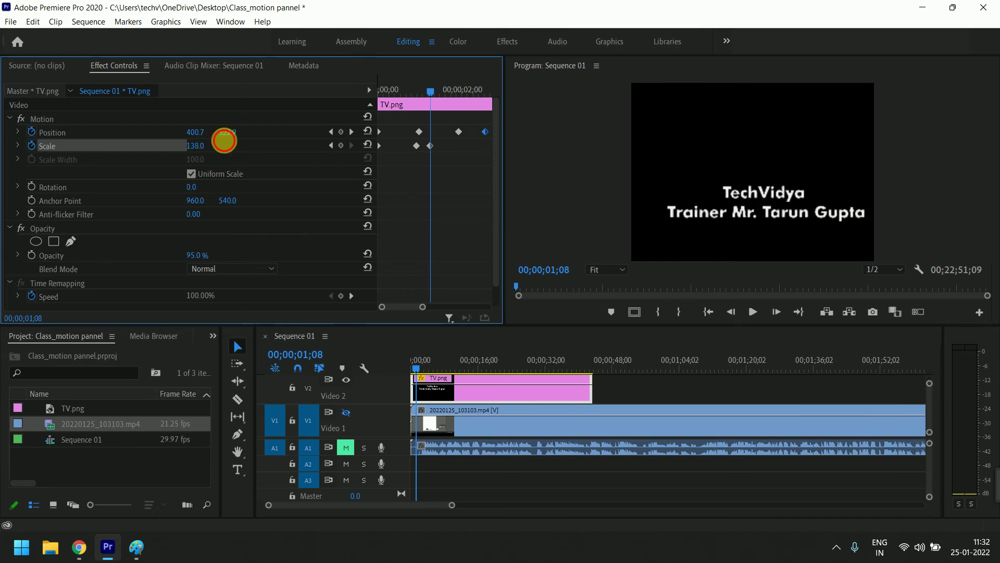
{"action": "left_click_drag", "start_coordinate": [438, 90], "coordinate": [449, 89]}
{"action": "left_click_drag", "start_coordinate": [195, 146], "coordinate": [183, 146]}
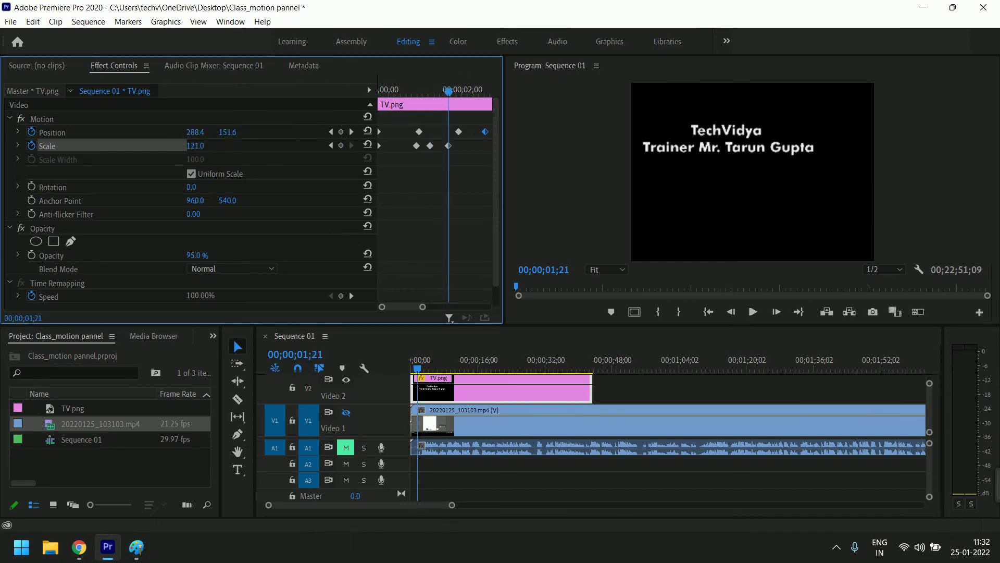
{"action": "left_click_drag", "start_coordinate": [443, 90], "coordinate": [477, 89]}
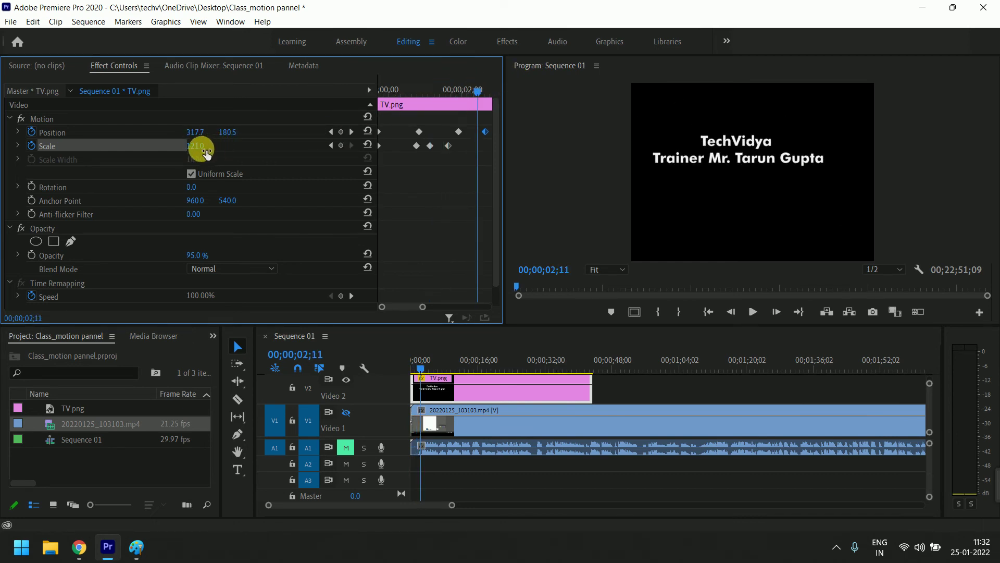
{"action": "left_click_drag", "start_coordinate": [198, 146], "coordinate": [218, 146]}
{"action": "left_click_drag", "start_coordinate": [486, 95], "coordinate": [487, 90]}
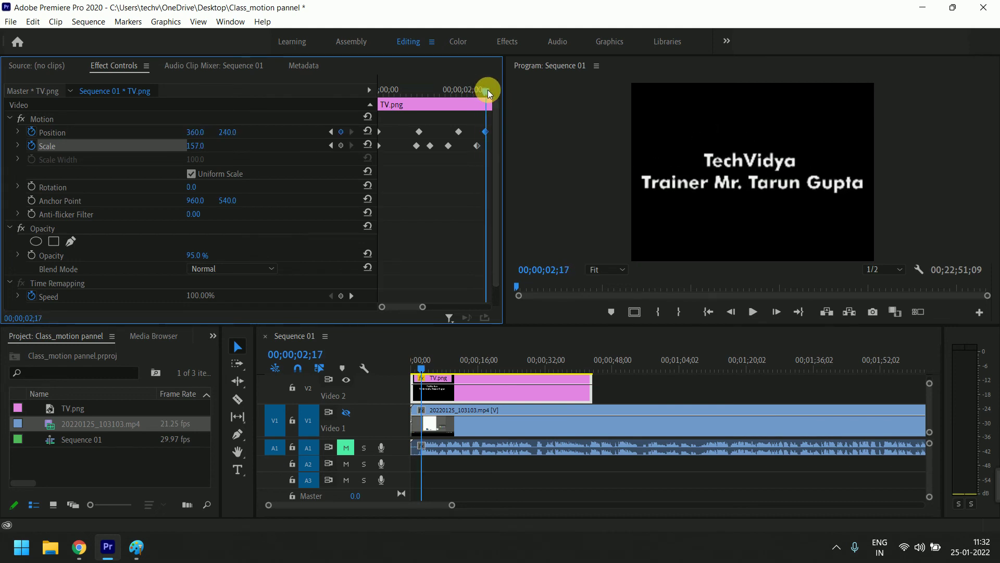
{"action": "left_click", "coordinate": [372, 151]}
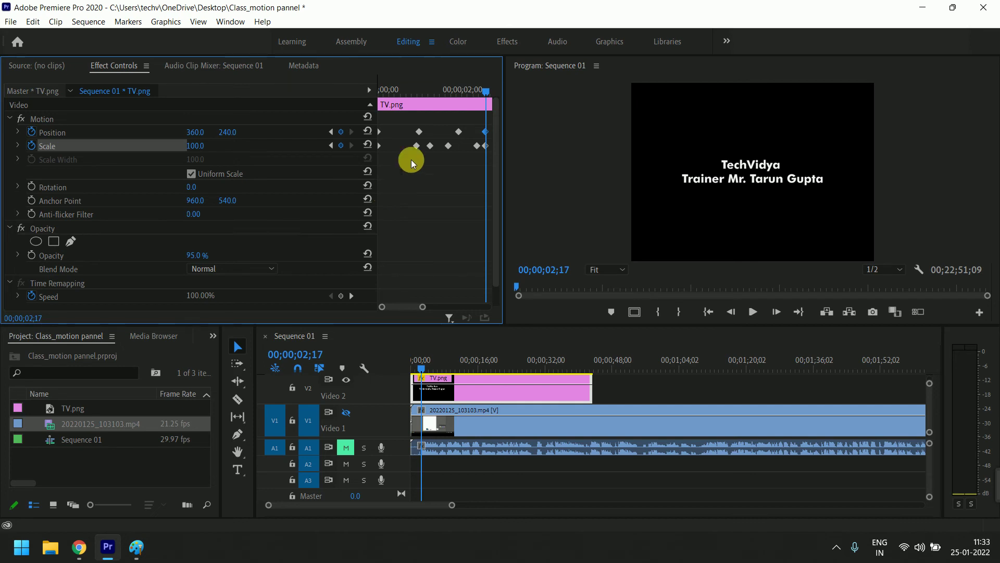
{"action": "mouse_move", "coordinate": [448, 93]}
{"action": "left_mouse_down"}
{"action": "mouse_move", "coordinate": [385, 115]}
{"action": "mouse_move", "coordinate": [467, 125]}
{"action": "left_mouse_up"}
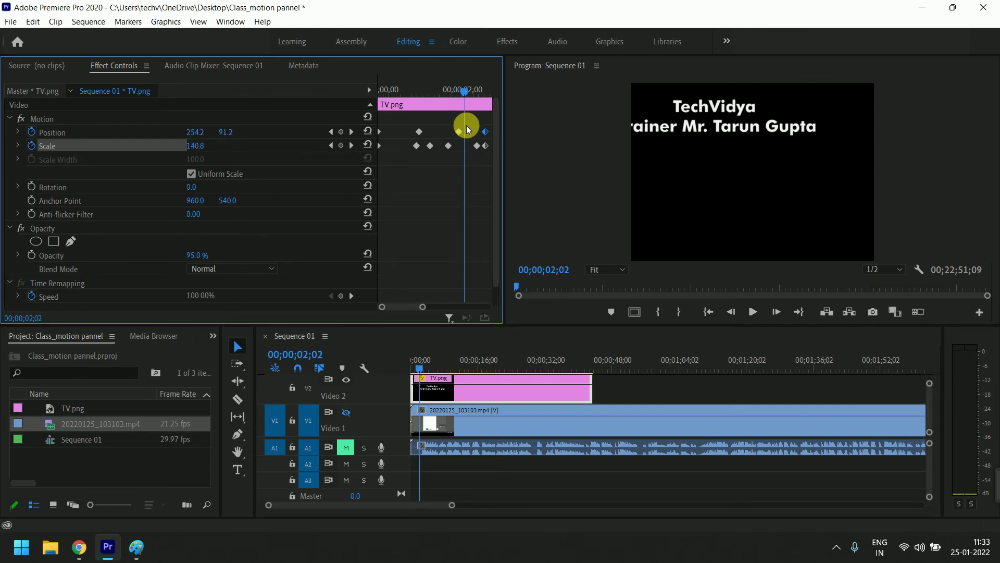
{"action": "left_click", "coordinate": [61, 133]}
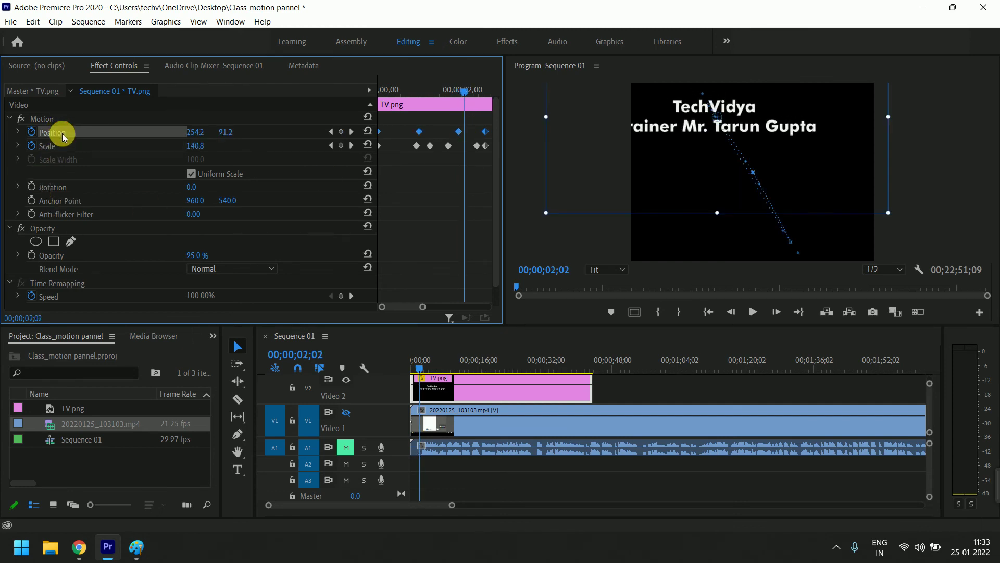
{"action": "left_click", "coordinate": [49, 149]}
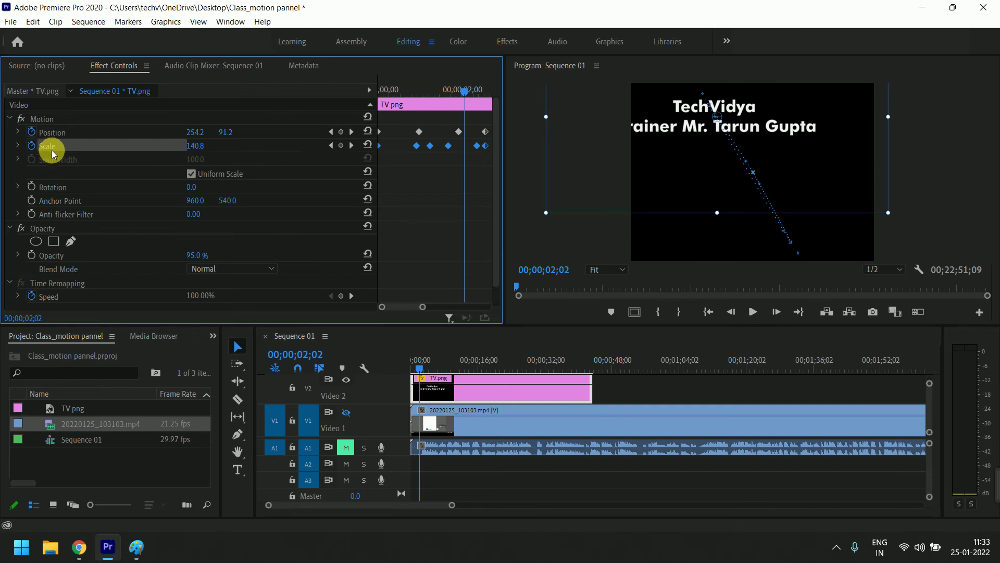
{"action": "left_click", "coordinate": [448, 226]}
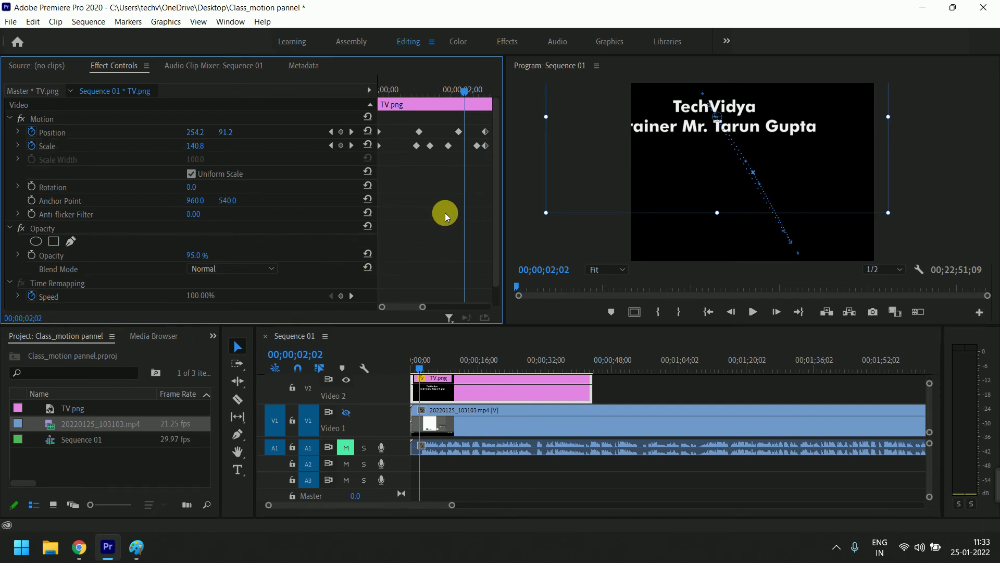
Step: Maximize Effect Controls and line up two Scale keyframes with the 1;00 and 2;00 Position keyframes
{"action": "key", "text": "grave"}
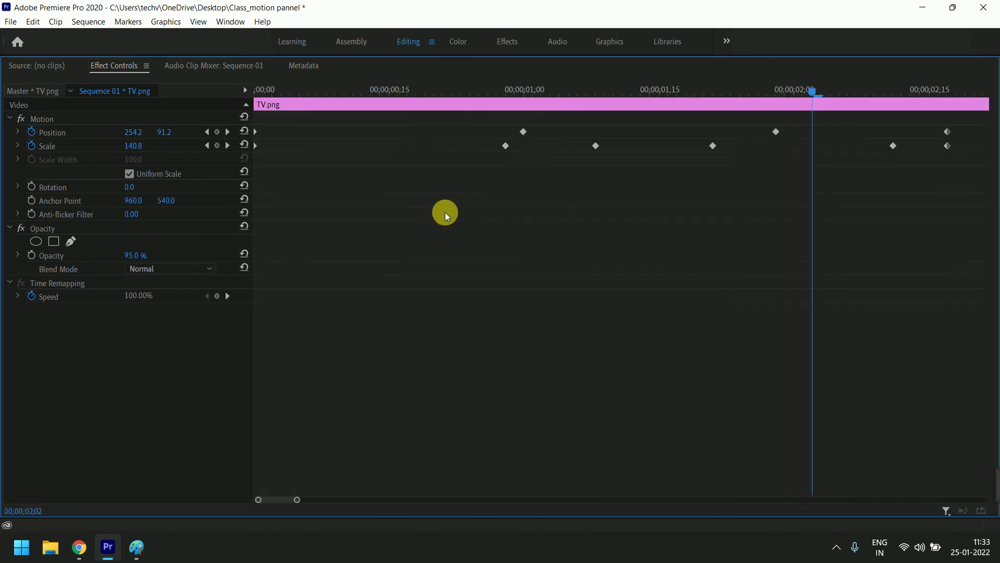
{"action": "left_click_drag", "start_coordinate": [534, 89], "coordinate": [489, 93]}
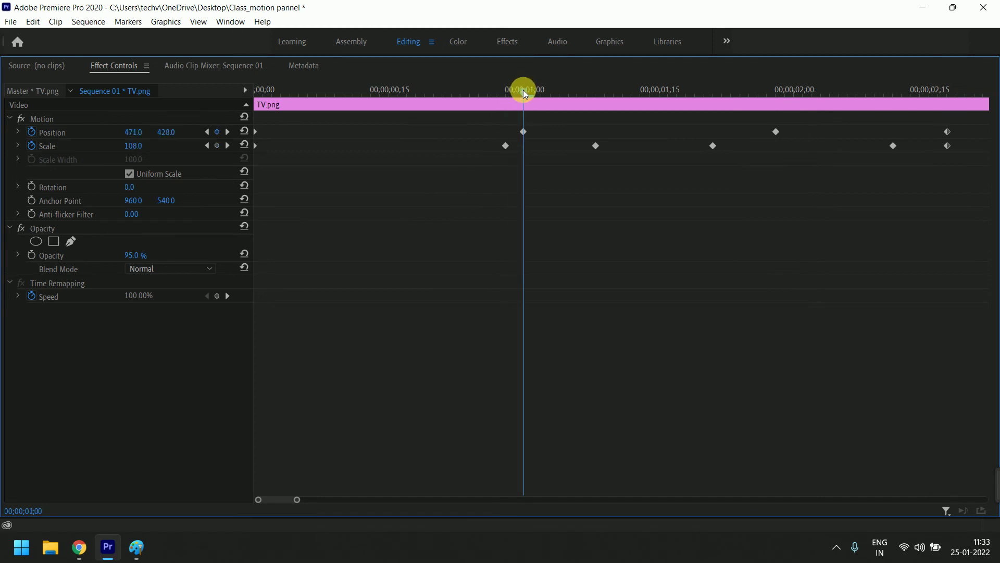
{"action": "left_click_drag", "start_coordinate": [508, 146], "coordinate": [523, 148]}
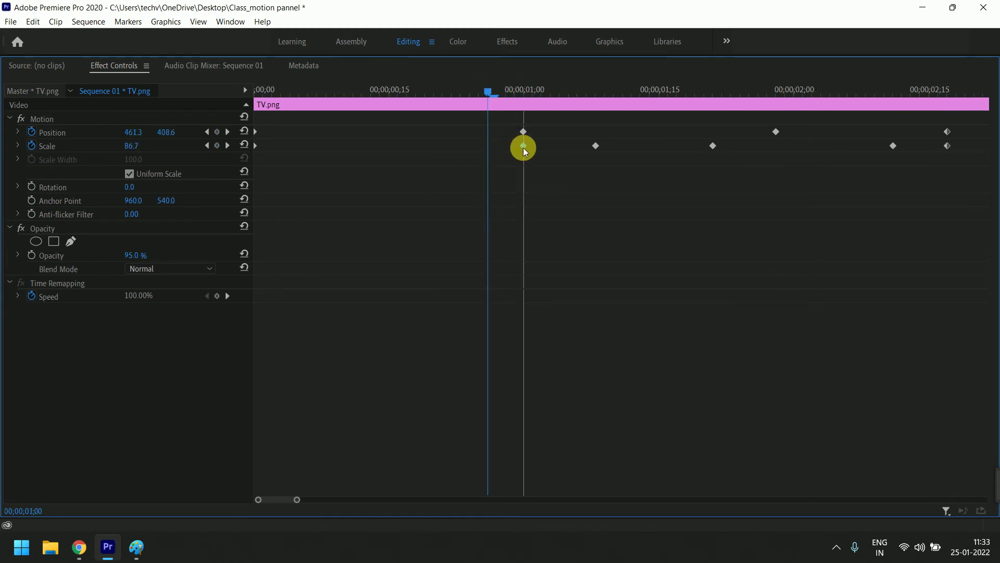
{"action": "left_click", "coordinate": [718, 148]}
{"action": "left_click_drag", "start_coordinate": [719, 149], "coordinate": [774, 153]}
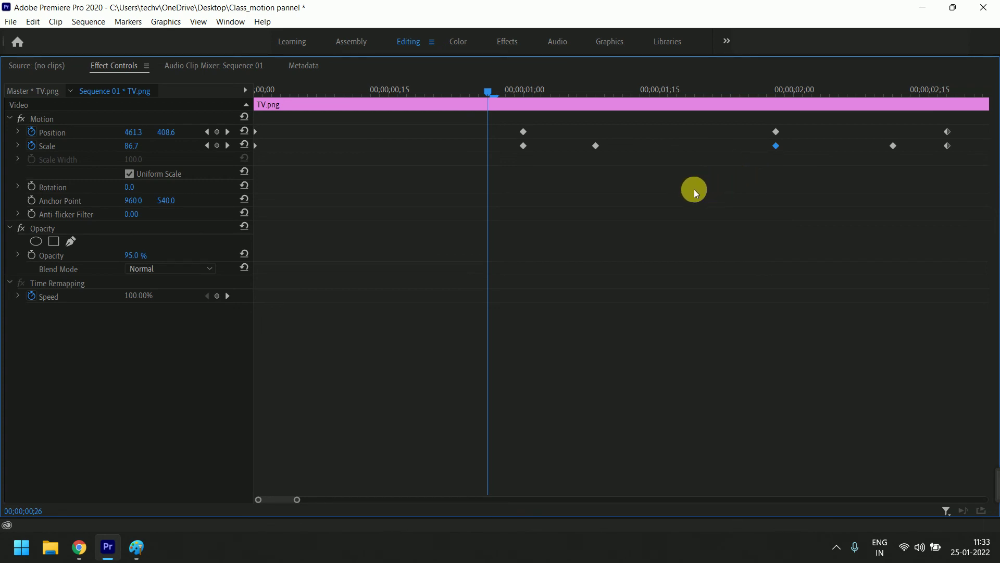
{"action": "left_click", "coordinate": [678, 321]}
{"action": "left_click_drag", "start_coordinate": [487, 89], "coordinate": [524, 107]}
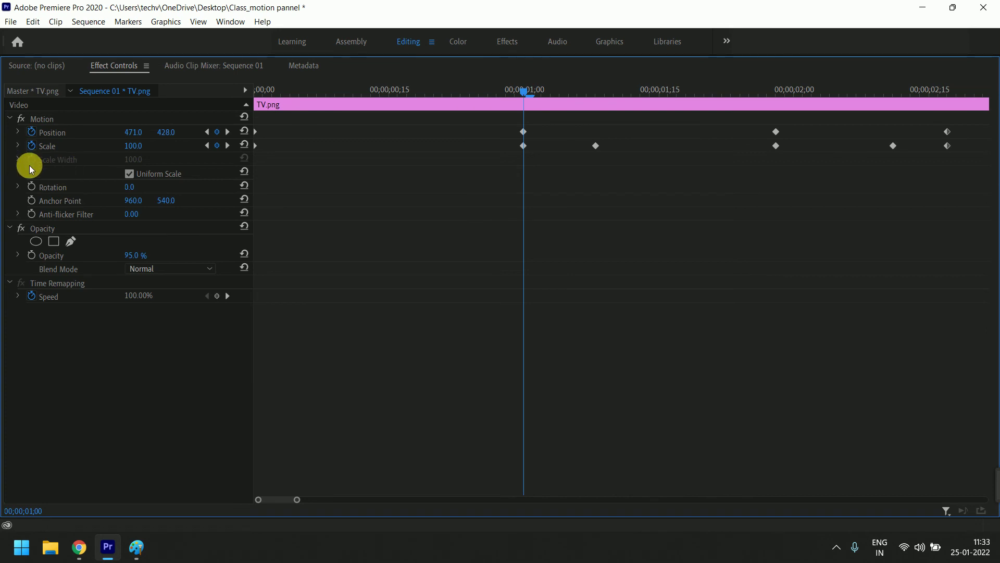
Step: Enable keyframing for Rotation, Anchor Point, Anti-flicker Filter and Opacity at 1;00
{"action": "left_click", "coordinate": [31, 186]}
{"action": "left_click", "coordinate": [32, 200]}
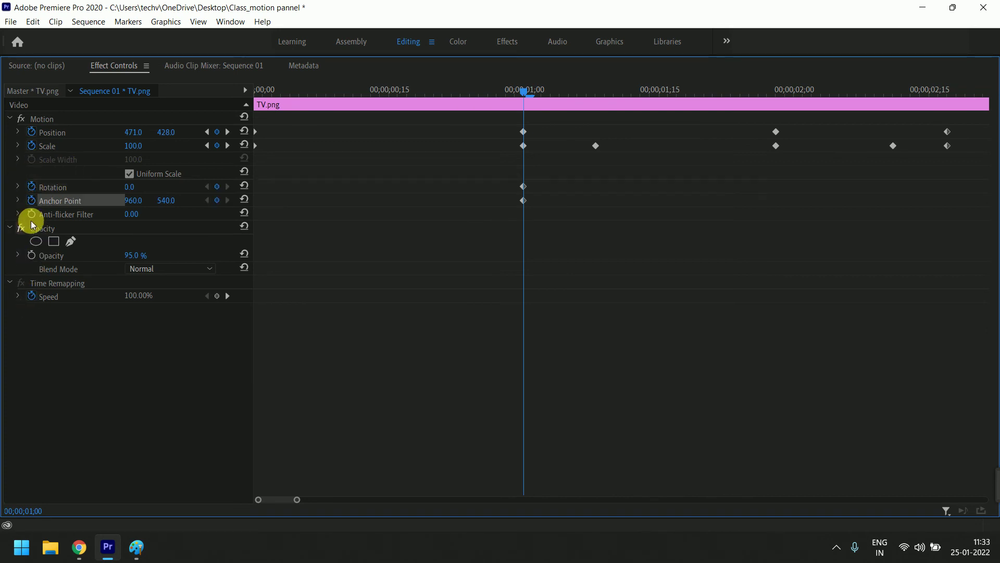
{"action": "left_click", "coordinate": [32, 213]}
{"action": "left_click", "coordinate": [32, 256]}
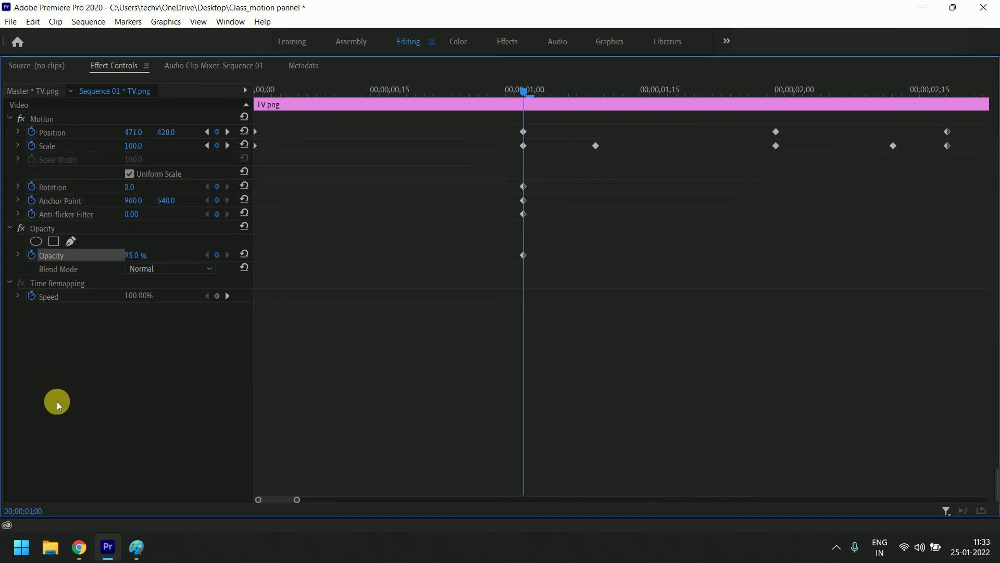
Step: At 01;09 set Rotation 21°, Anchor Point 996, 562 and Opacity 100%, then restore the workspace
{"action": "left_click_drag", "start_coordinate": [528, 89], "coordinate": [605, 93]}
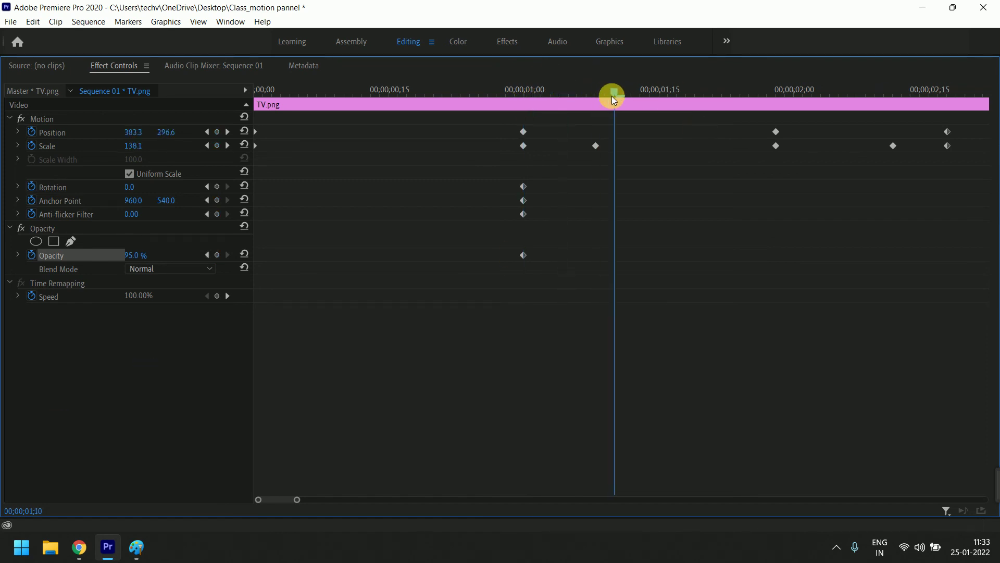
{"action": "left_click_drag", "start_coordinate": [137, 187], "coordinate": [144, 187]}
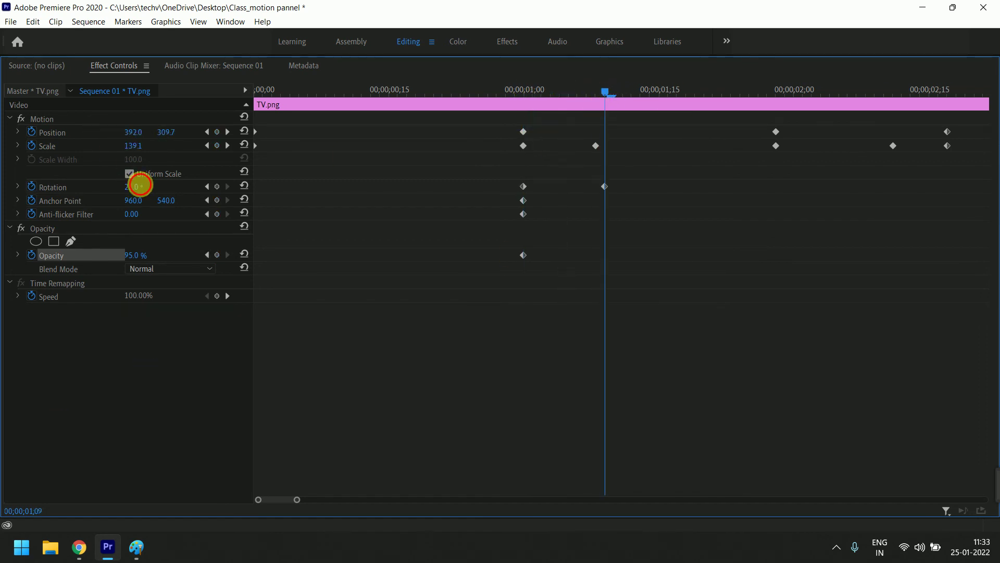
{"action": "mouse_move", "coordinate": [134, 147]}
{"action": "left_mouse_down"}
{"action": "mouse_move", "coordinate": [156, 130]}
{"action": "mouse_move", "coordinate": [119, 133]}
{"action": "left_mouse_up"}
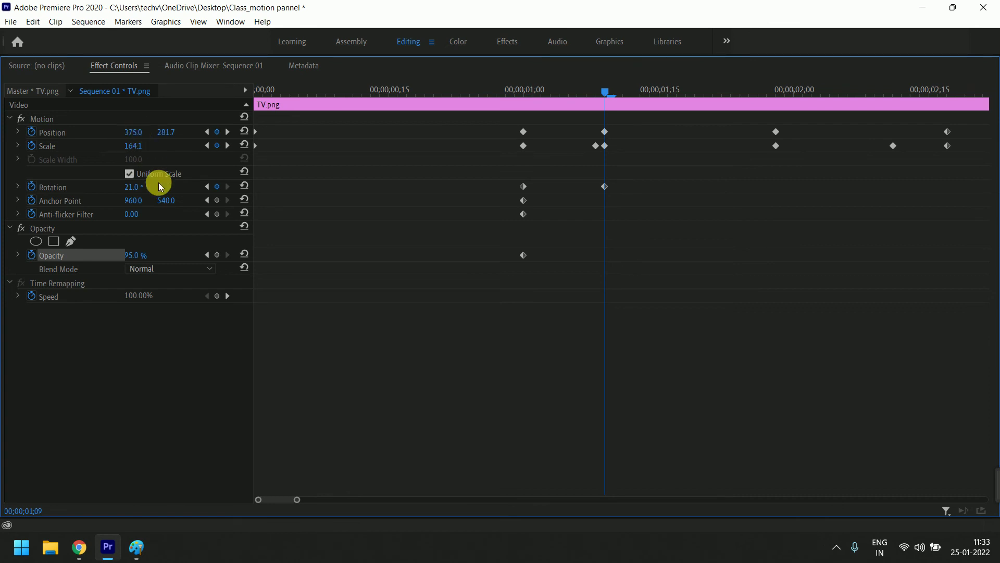
{"action": "mouse_move", "coordinate": [165, 200]}
{"action": "left_mouse_down"}
{"action": "mouse_move", "coordinate": [140, 200]}
{"action": "mouse_move", "coordinate": [522, 251]}
{"action": "left_mouse_up"}
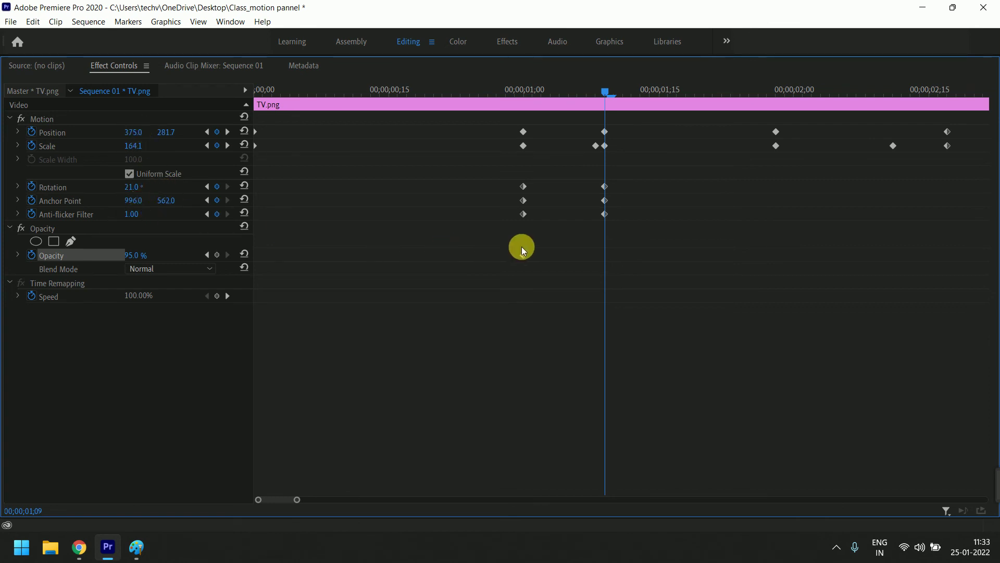
{"action": "left_click_drag", "start_coordinate": [605, 89], "coordinate": [605, 112]}
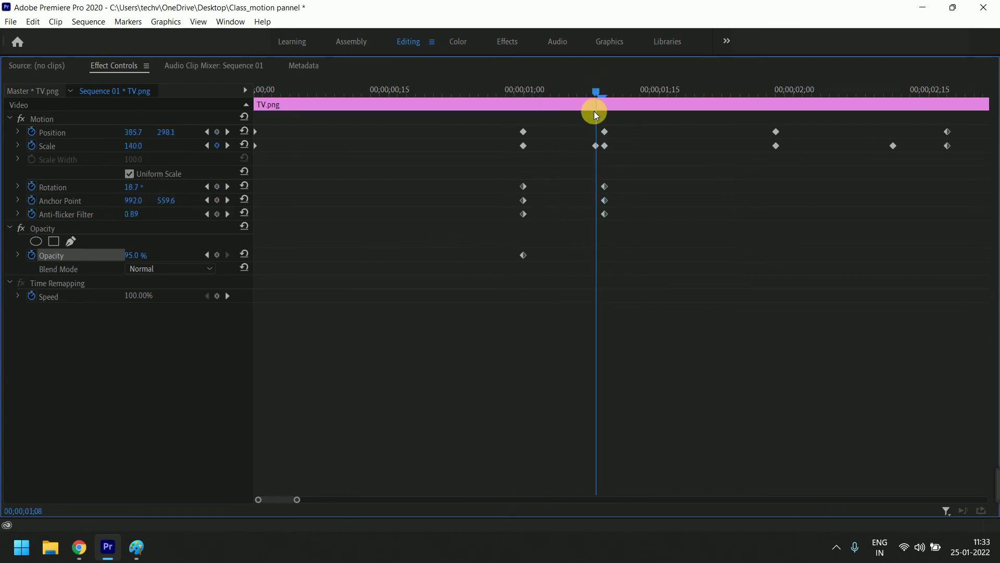
{"action": "left_click_drag", "start_coordinate": [132, 256], "coordinate": [139, 255]}
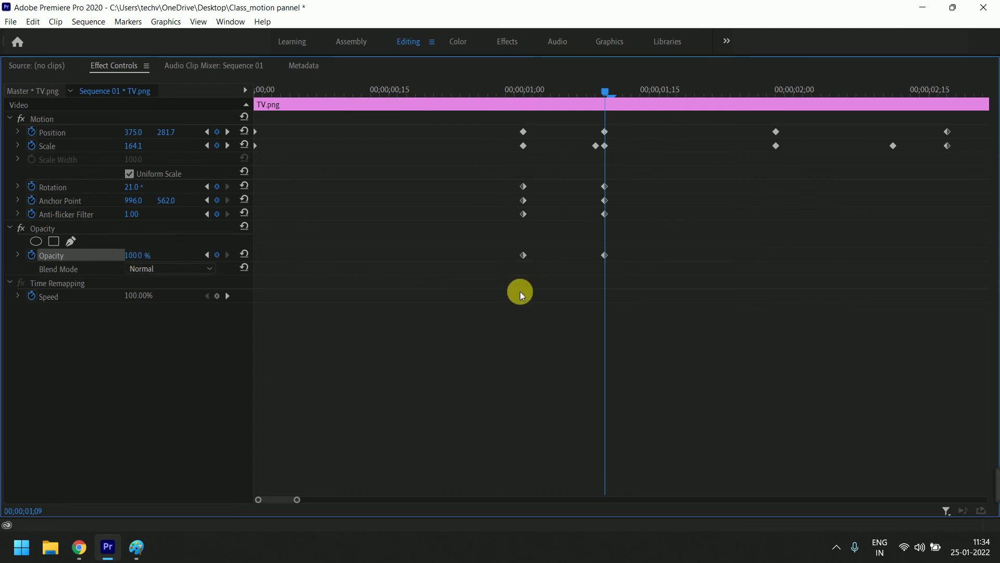
{"action": "key", "text": "grave"}
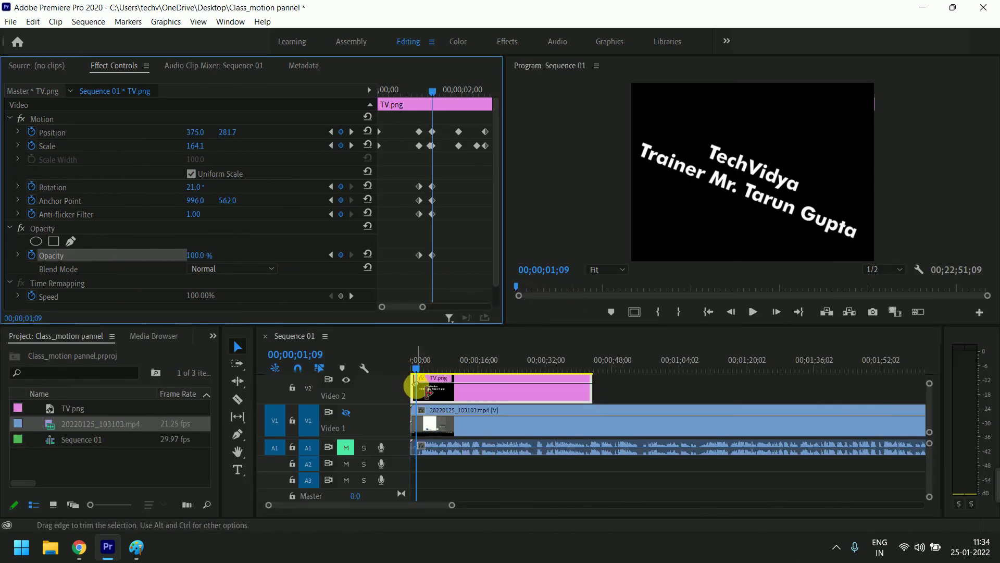
{"action": "left_click_drag", "start_coordinate": [421, 367], "coordinate": [435, 368]}
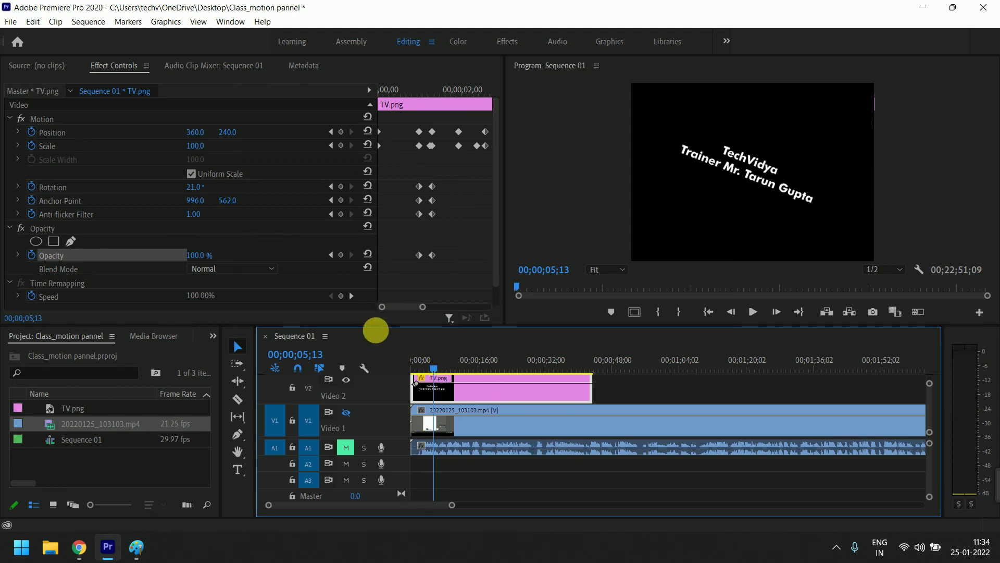
{"action": "left_click_drag", "start_coordinate": [420, 375], "coordinate": [436, 380]}
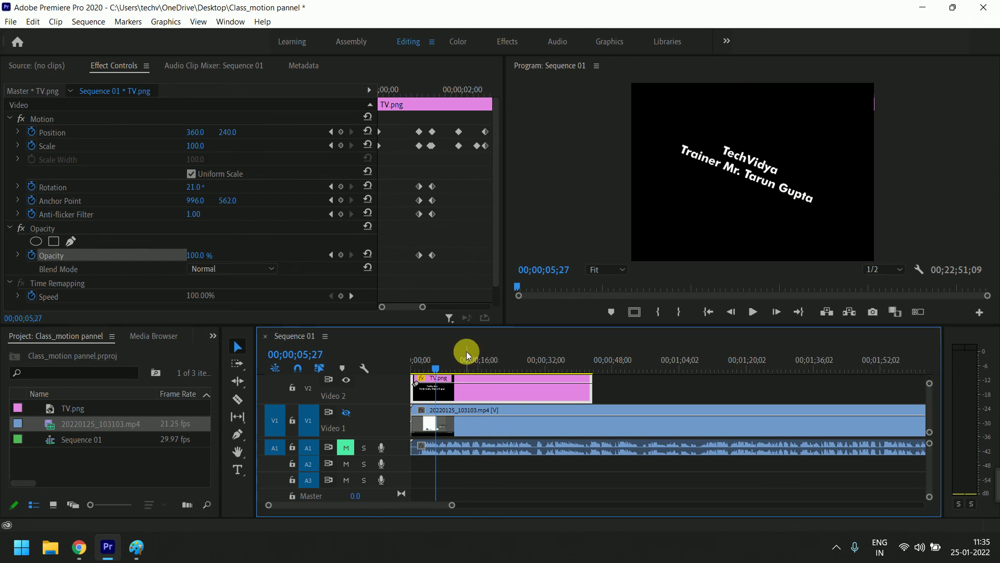
{"action": "left_click", "coordinate": [459, 301]}
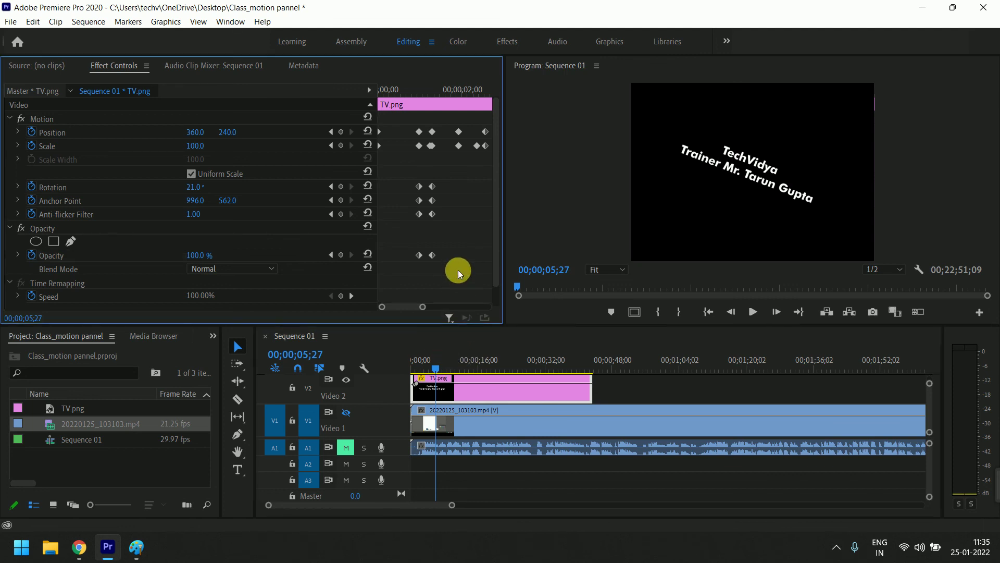